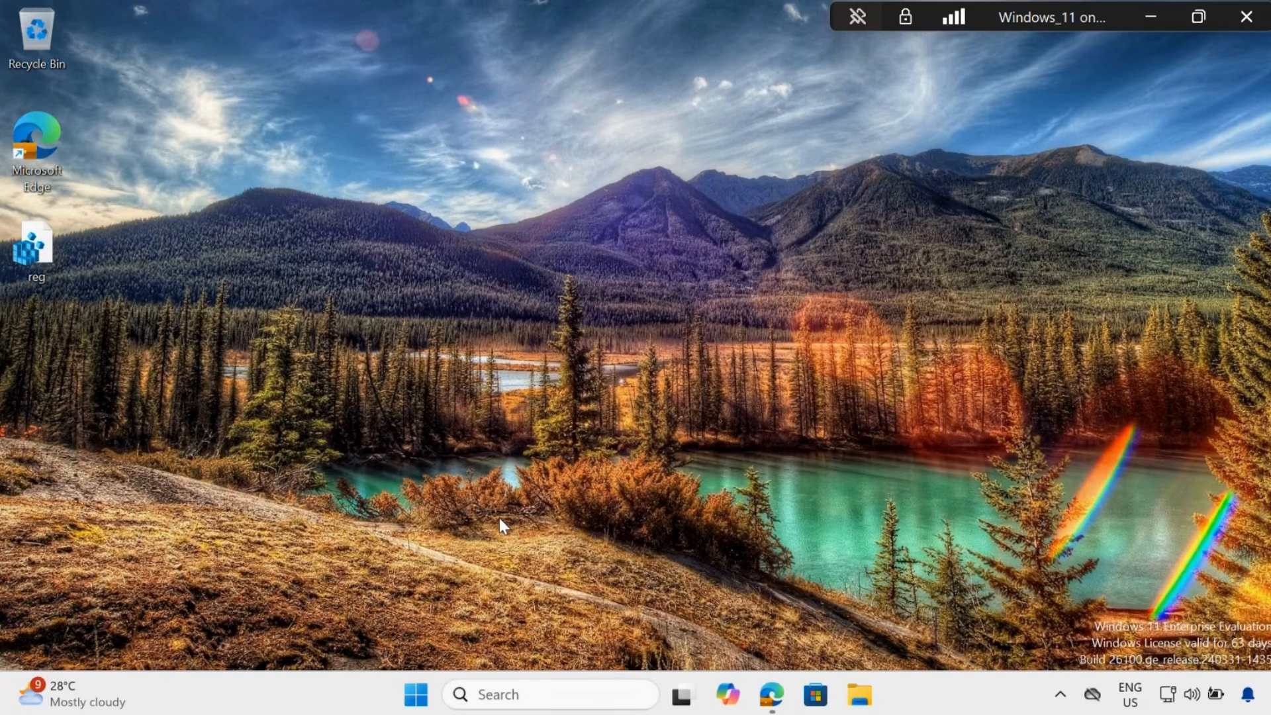
Step: Check the installed Windows version and OS build with winver, and close the version information
click(553, 694)
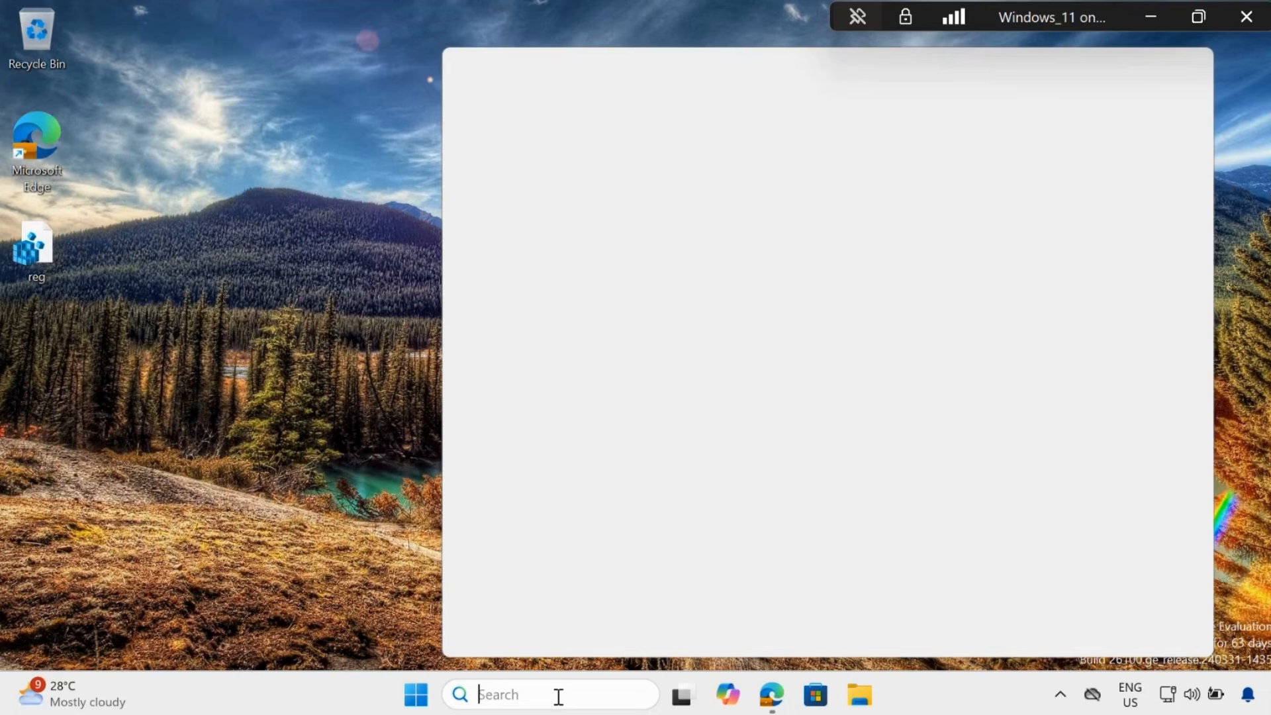
text(winver)
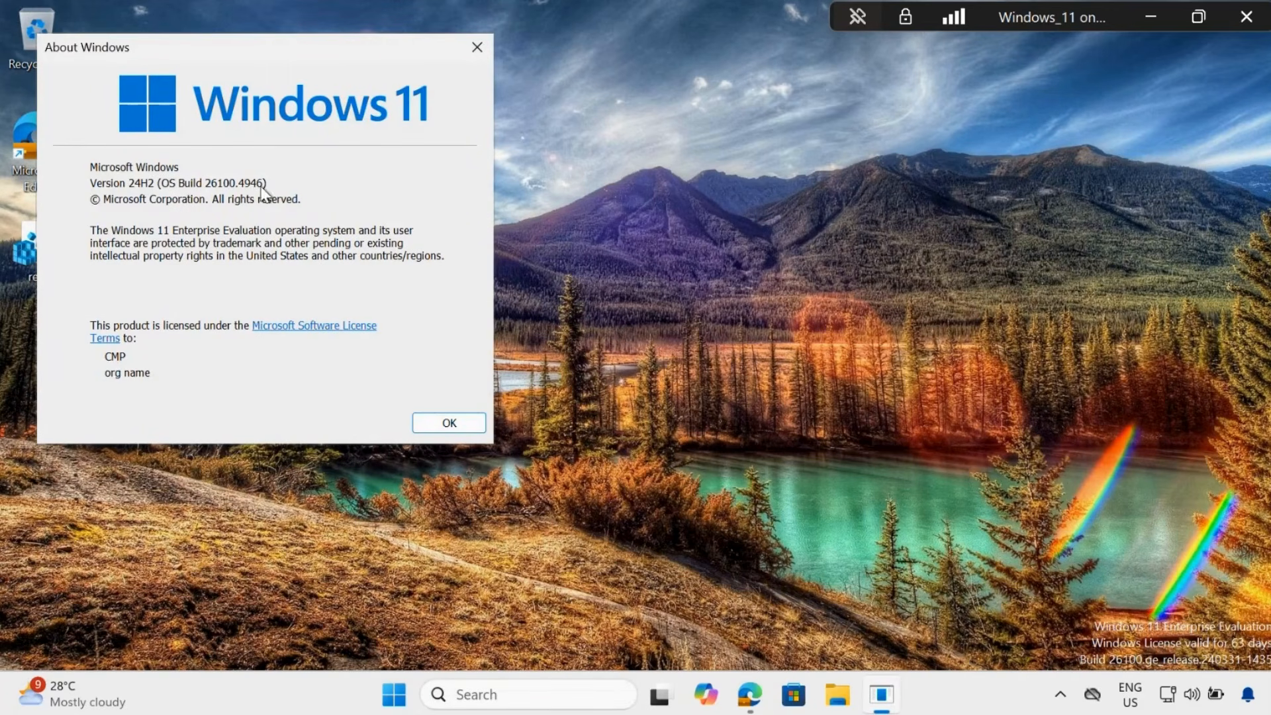
click(477, 56)
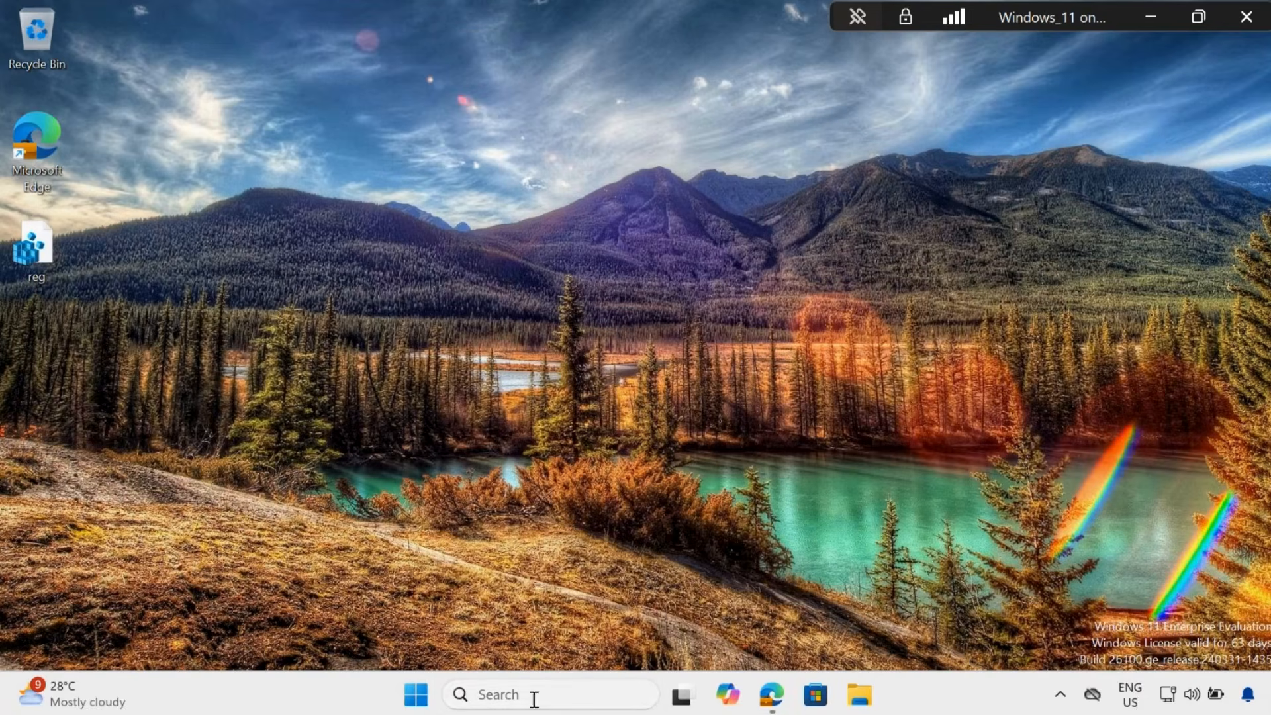
Step: Search Windows for the backup settings and open Backup and Sync your settings to examine the sync options
click(534, 696)
text(backu)
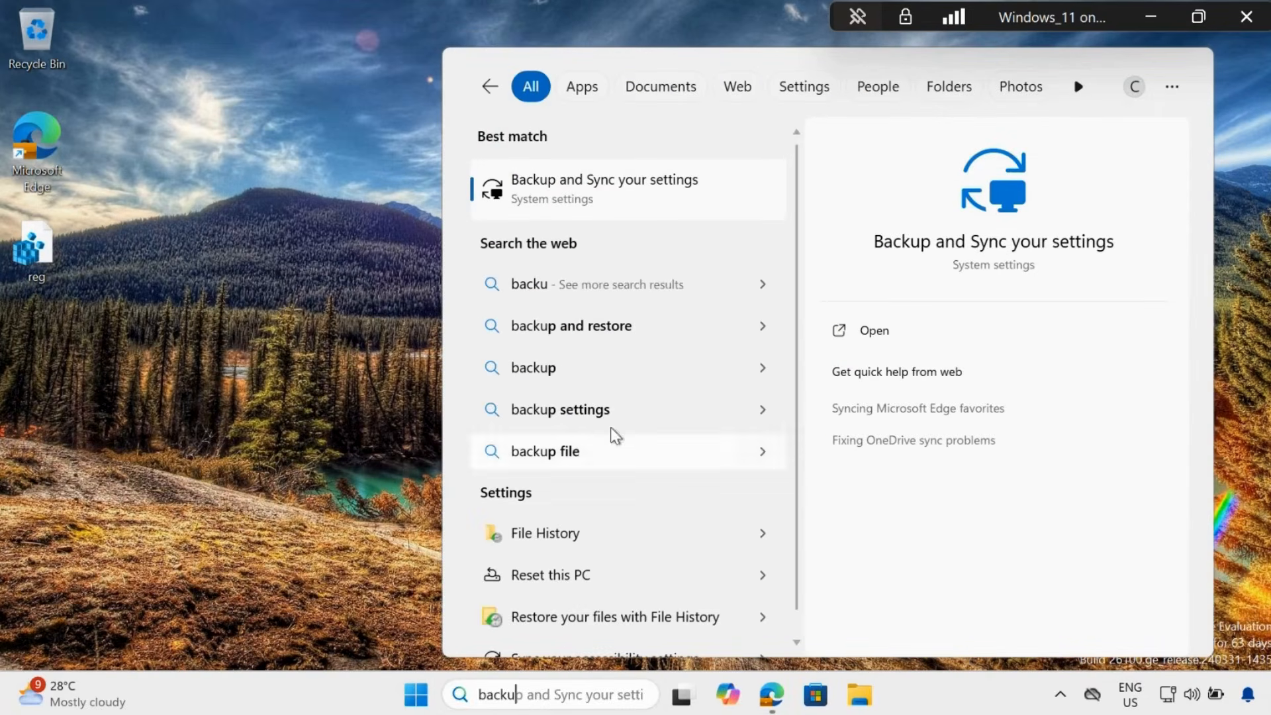
click(586, 201)
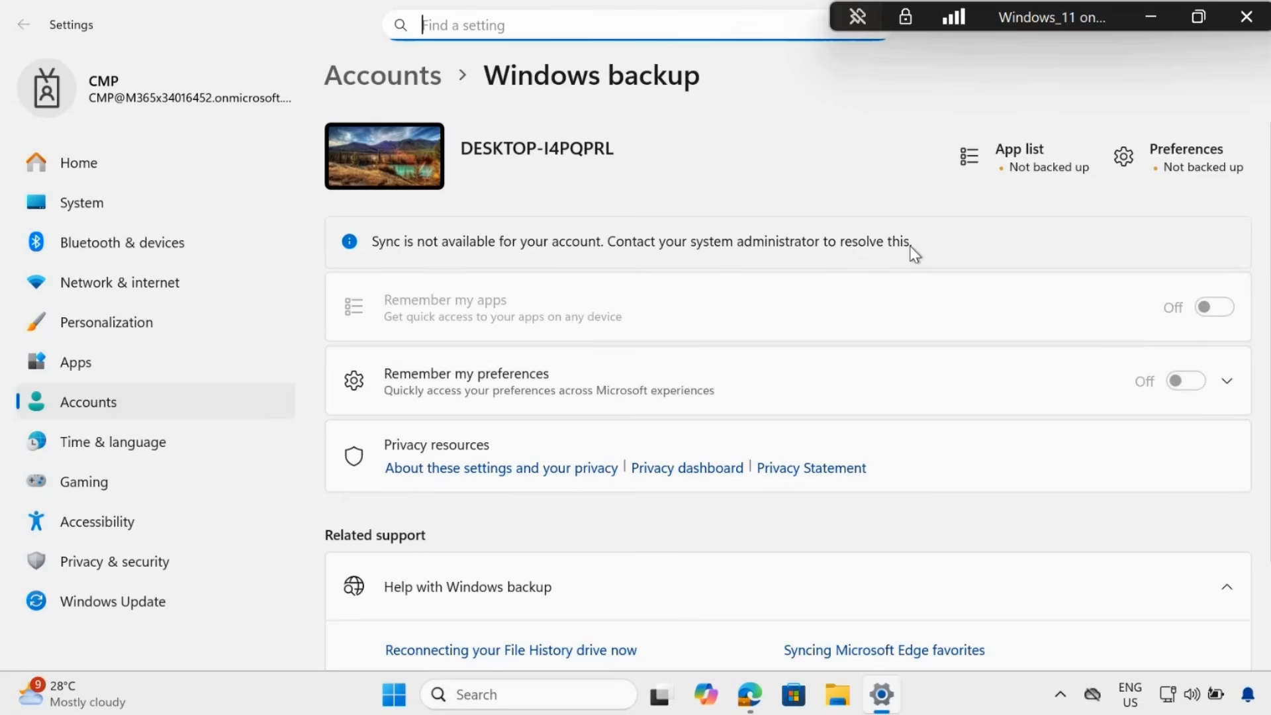
Step: Find Windows Backup among the default apps and view its default link type settings
click(479, 700)
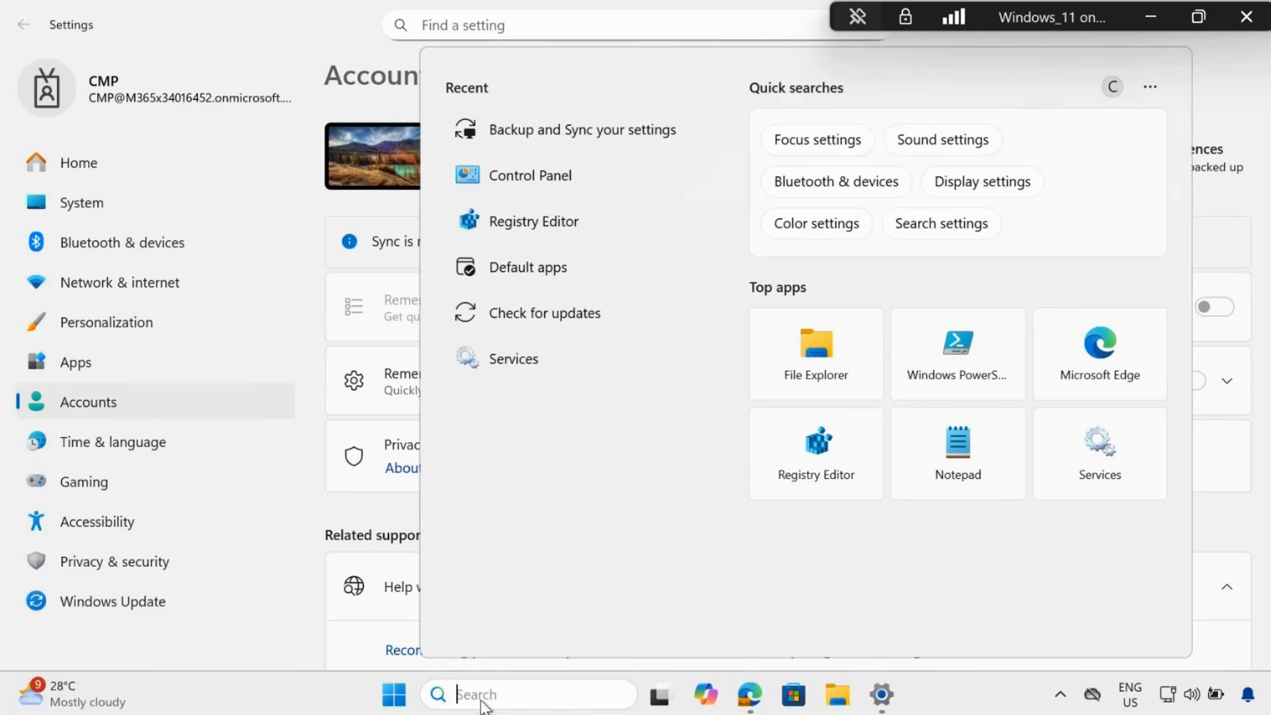
click(530, 271)
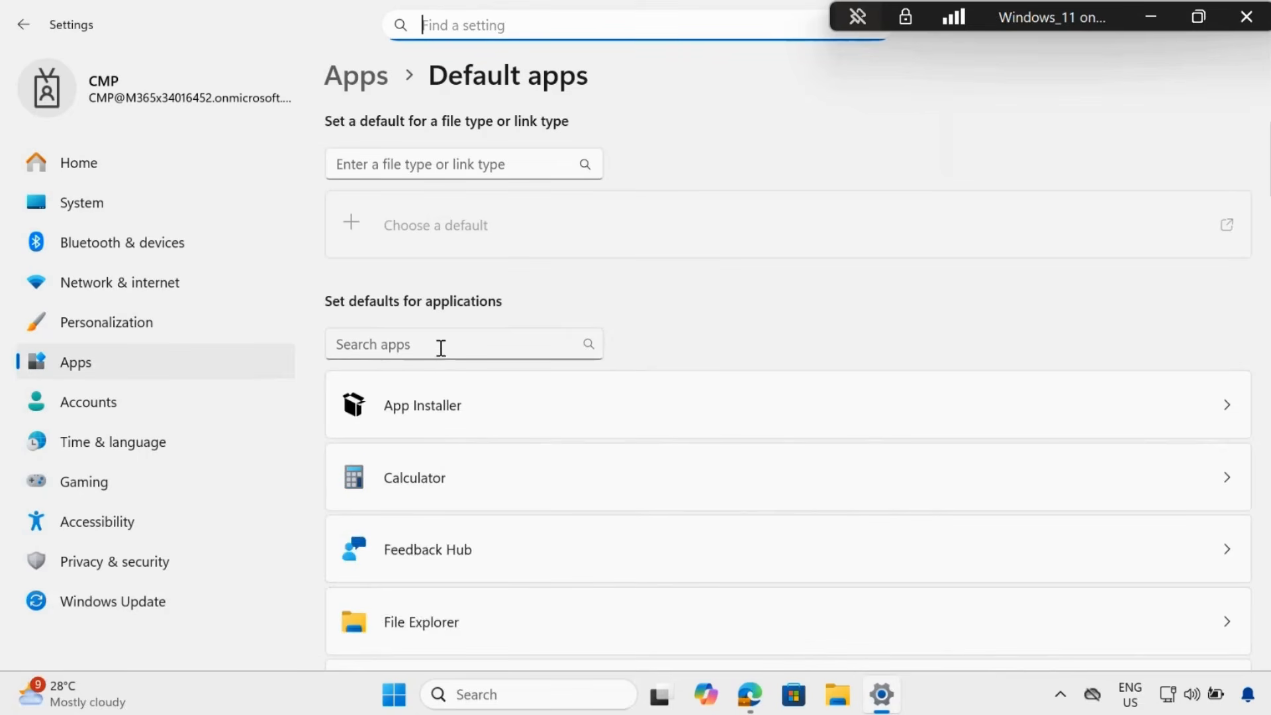
click(440, 344)
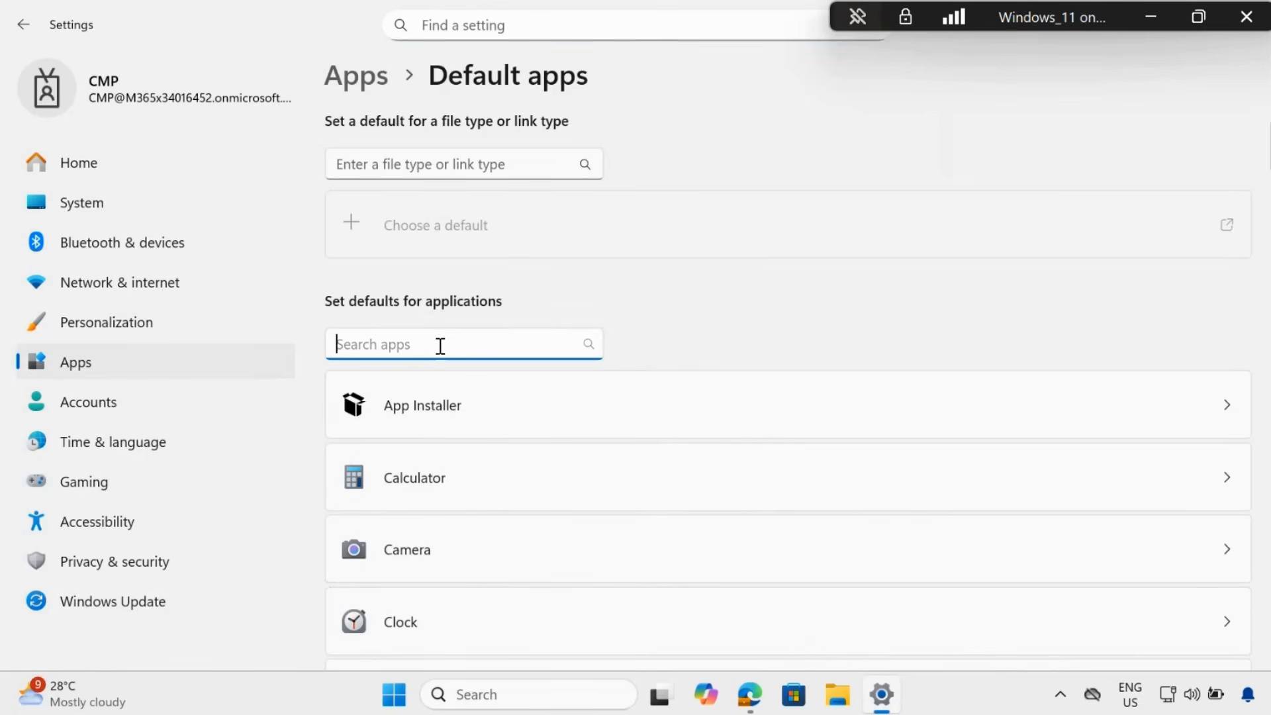
text(backu)
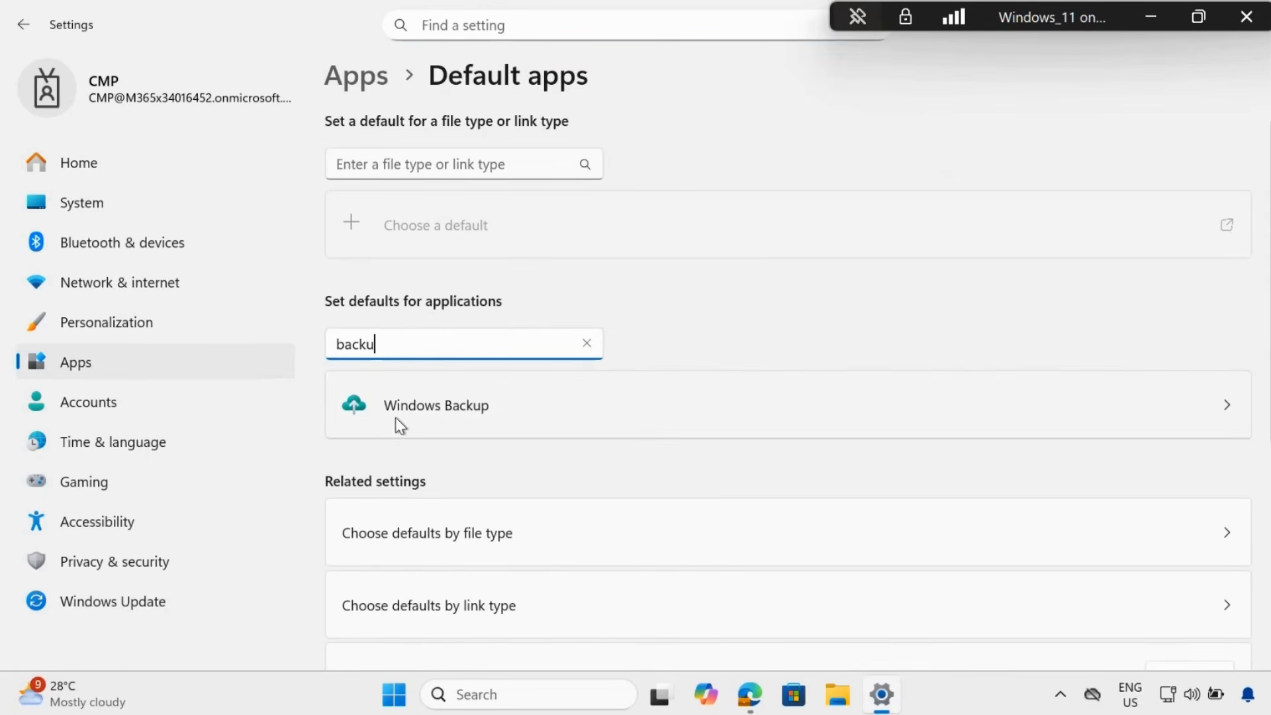
click(440, 406)
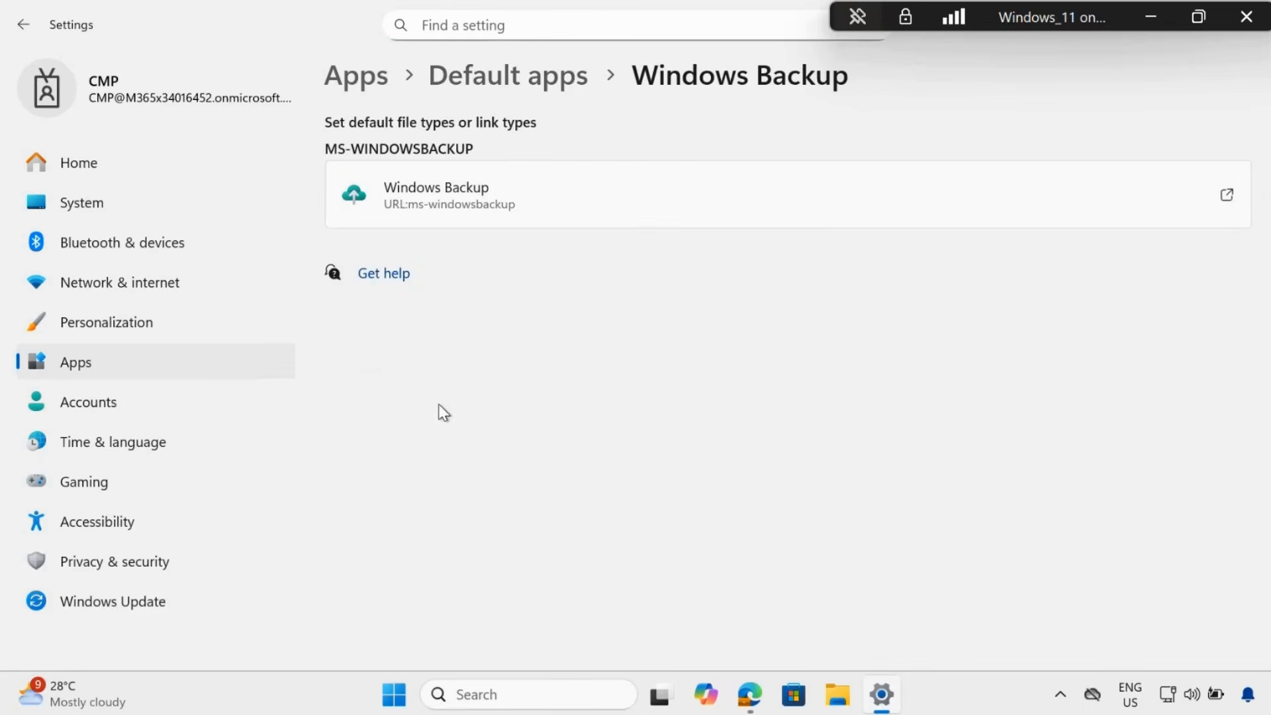
Step: Run dsregcmd /status in a maximized Command Prompt and examine the device state, device details and tenant details
click(556, 700)
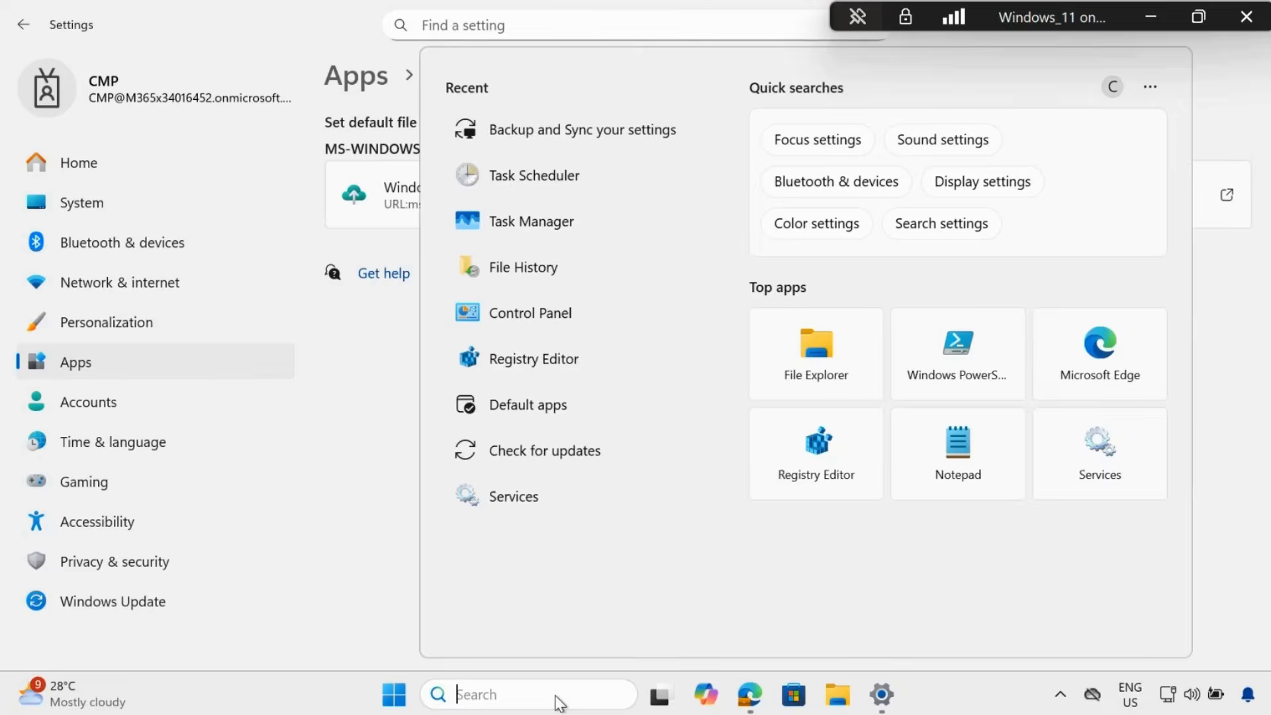
text(cmd)
click(567, 199)
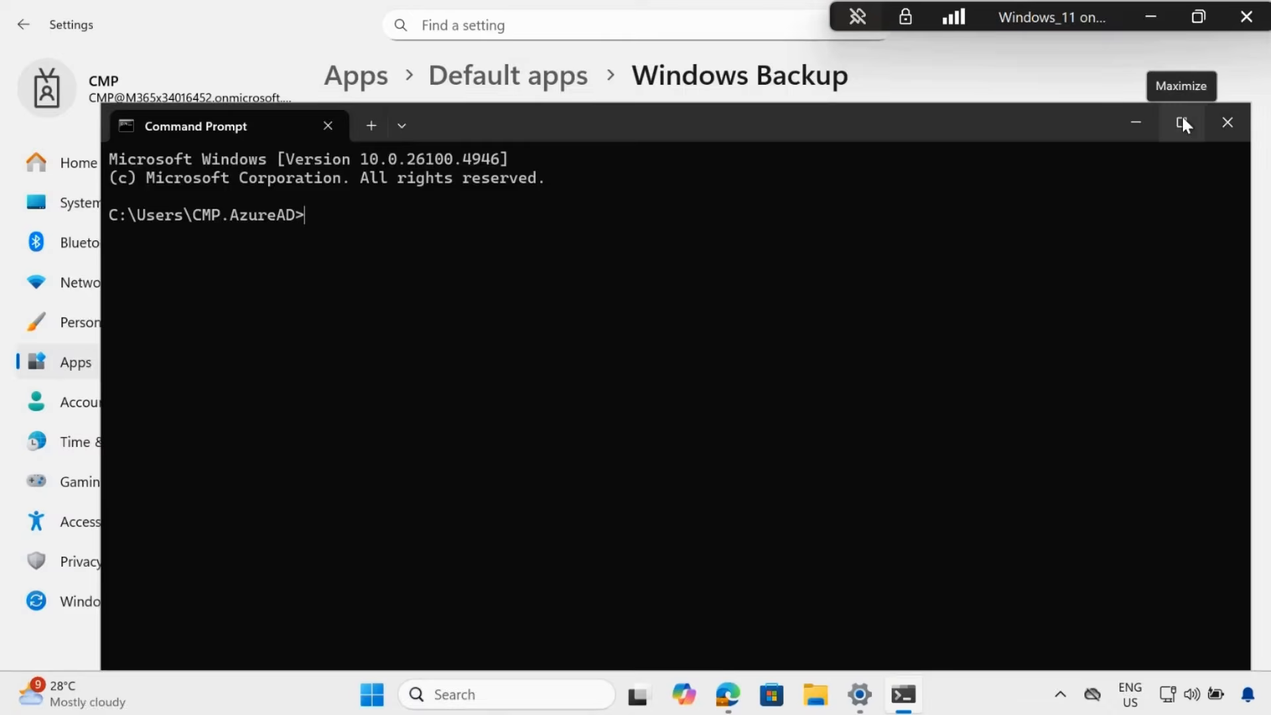
click(1181, 121)
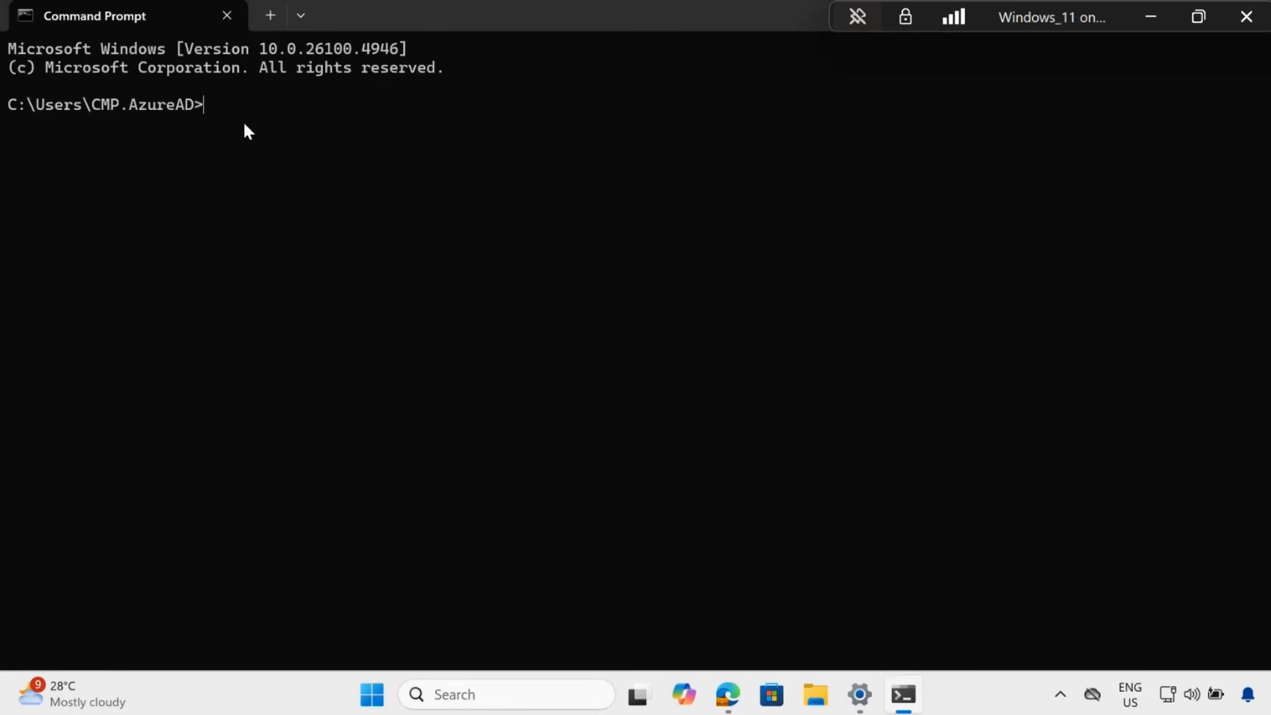
text(dsregcmd /status)
key(Return)
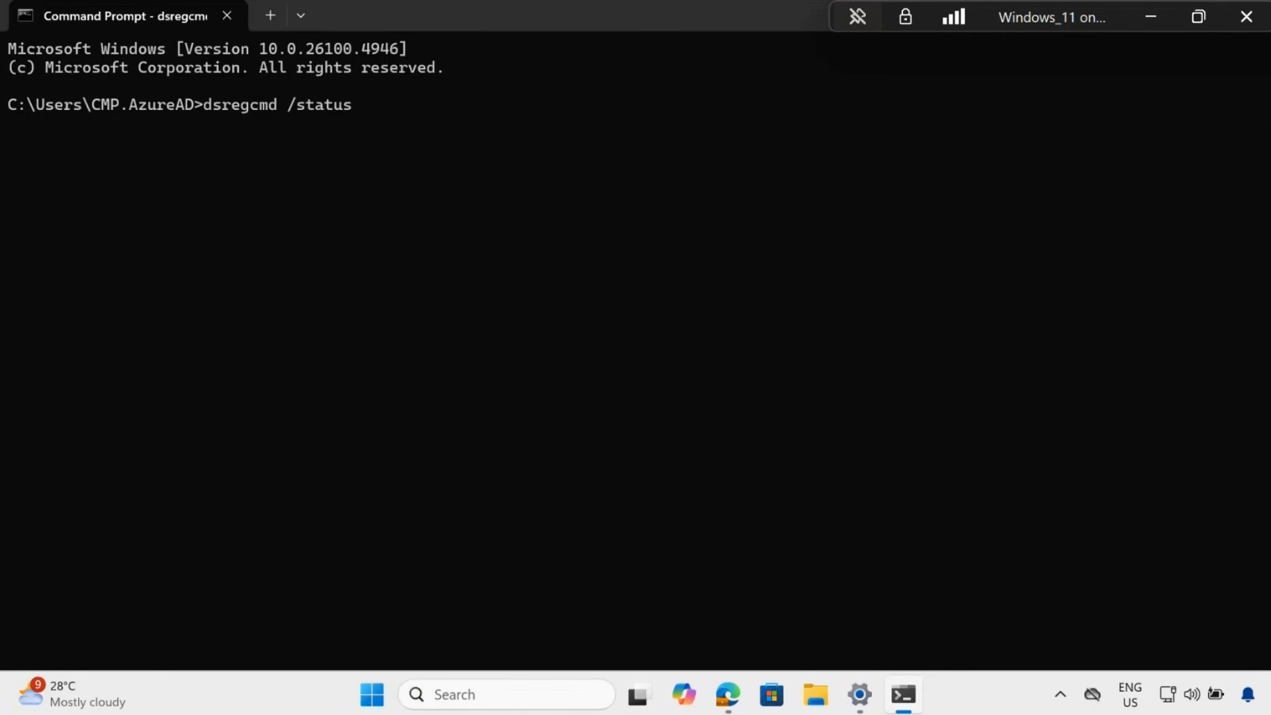
scroll(351, 238, up, 7)
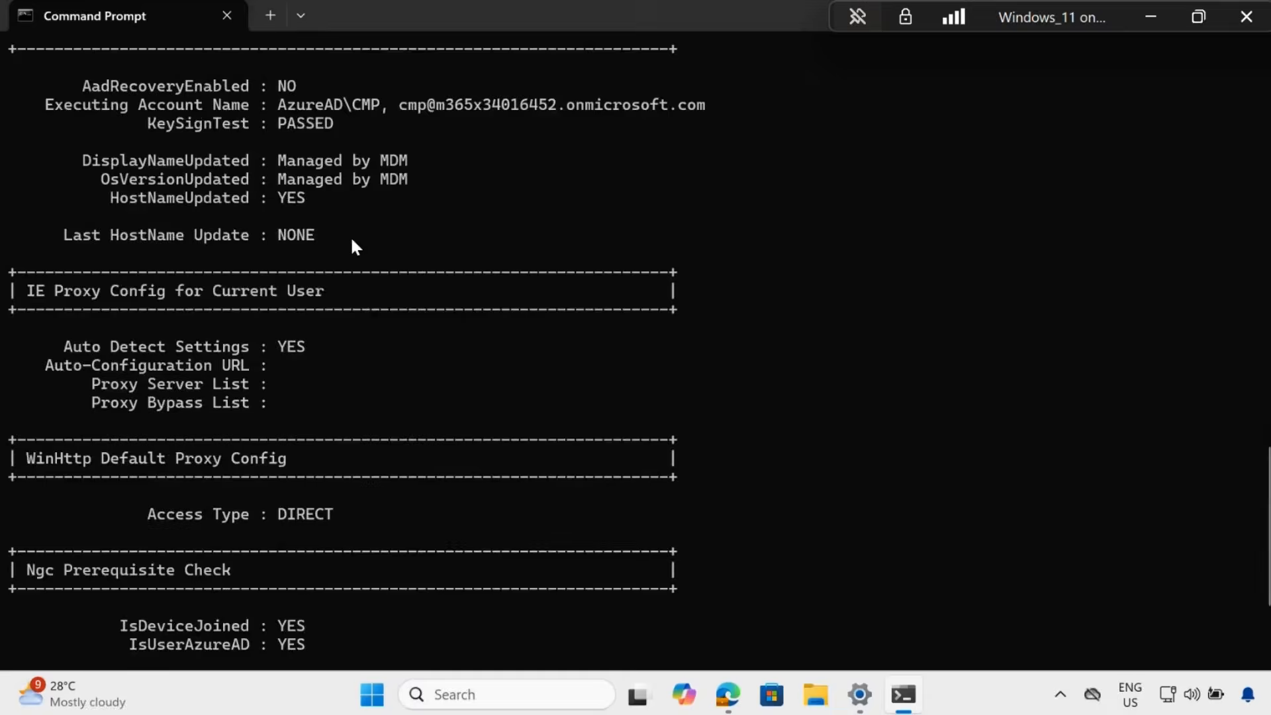
scroll(350, 256, up, 20)
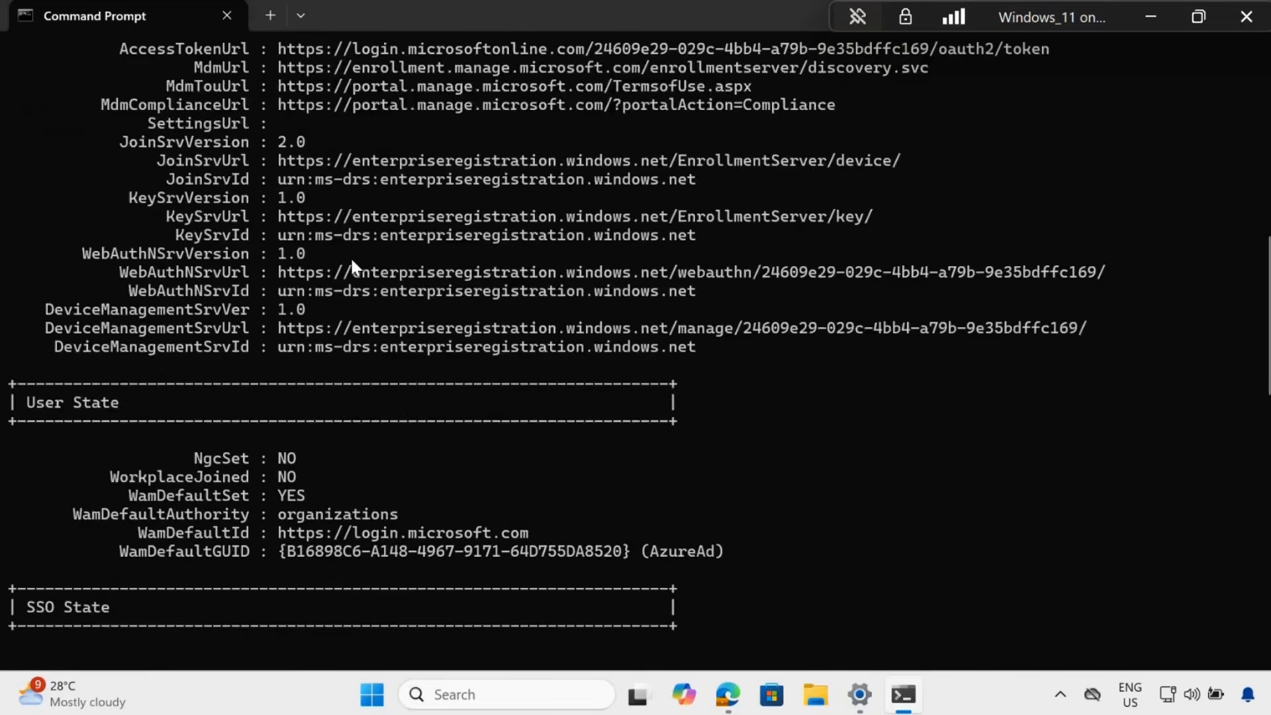
scroll(351, 256, up, 4)
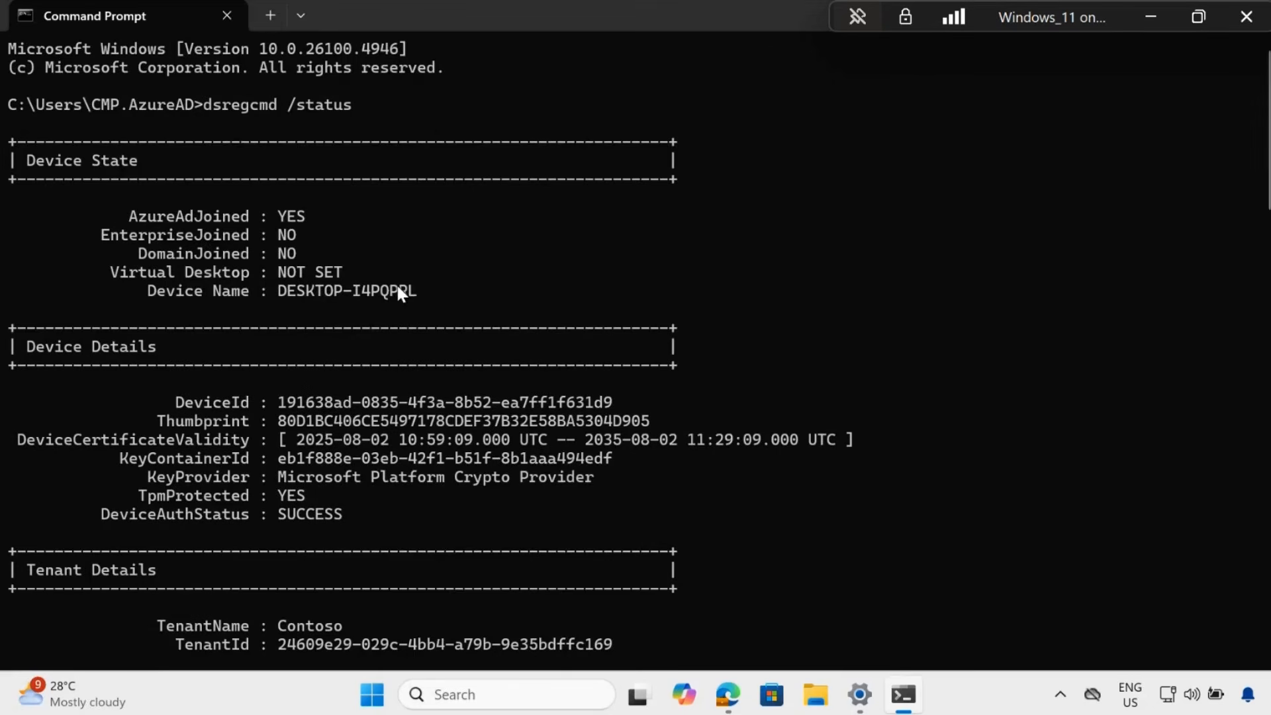
scroll(399, 292, down, 6)
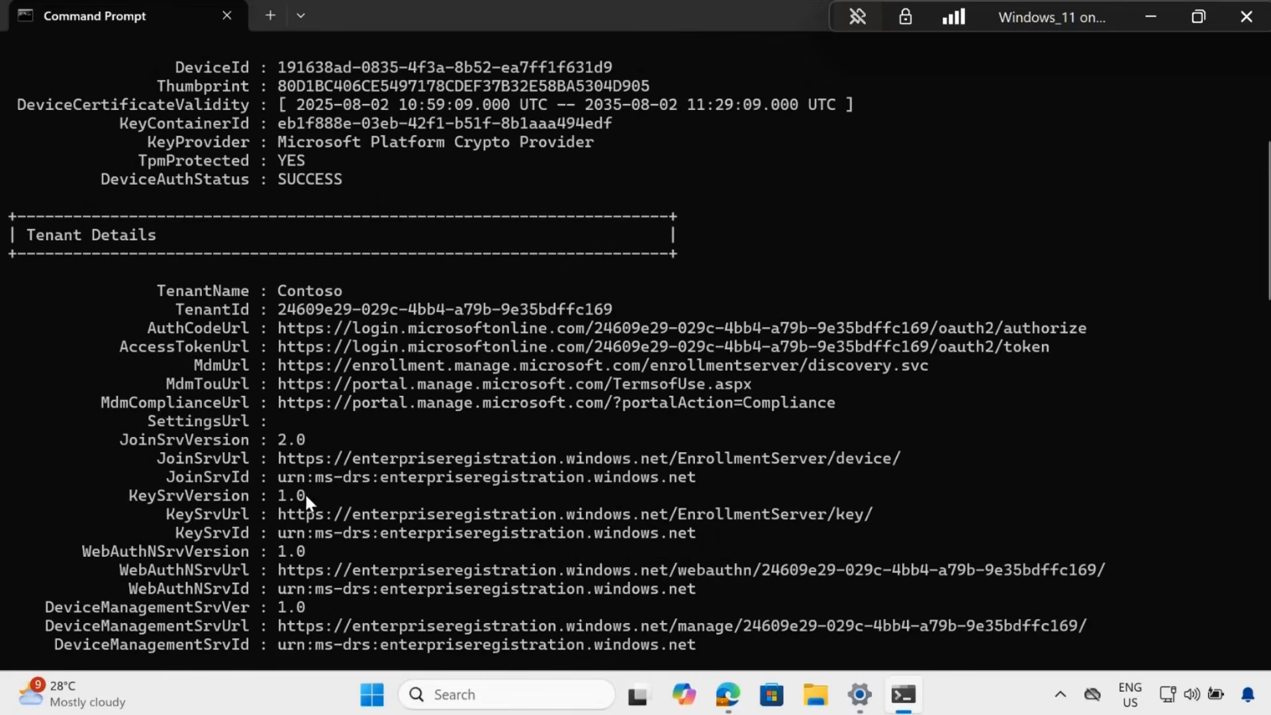
scroll(304, 493, down, 1)
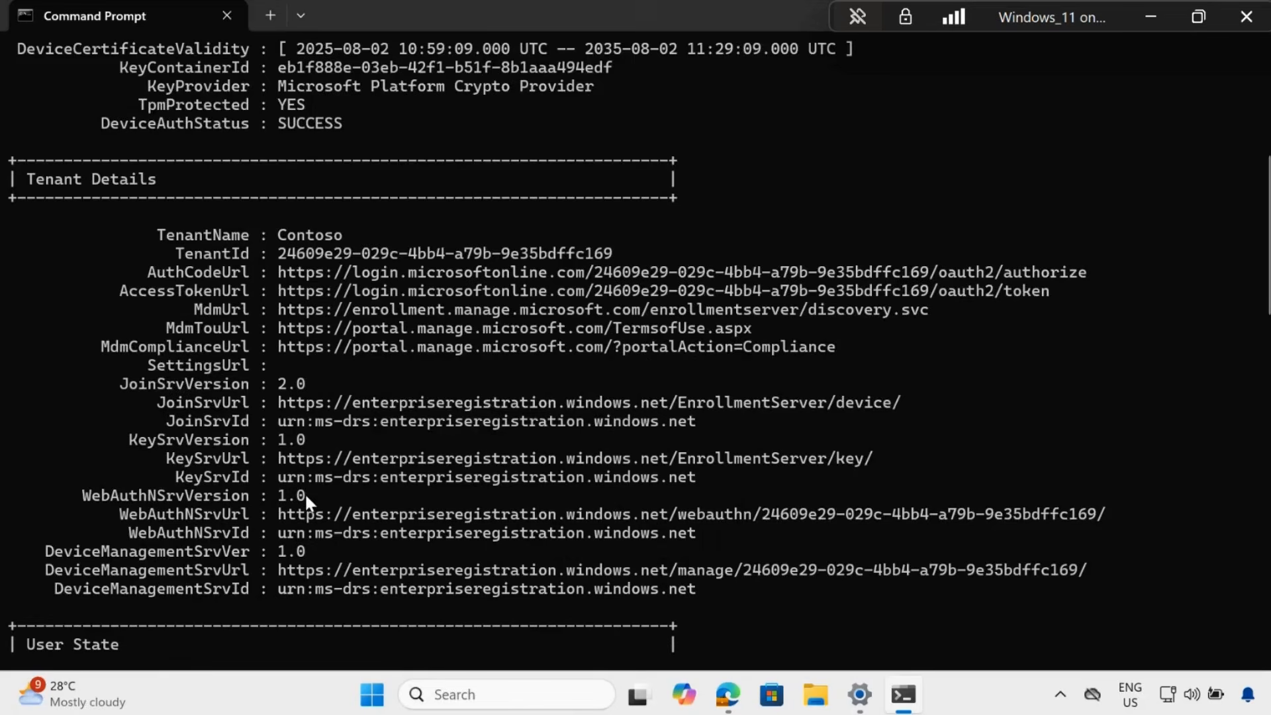
Step: Switch to the Microsoft Intune admin center in Edge and open the configuration policies for Windows devices
double_click(724, 25)
click(991, 66)
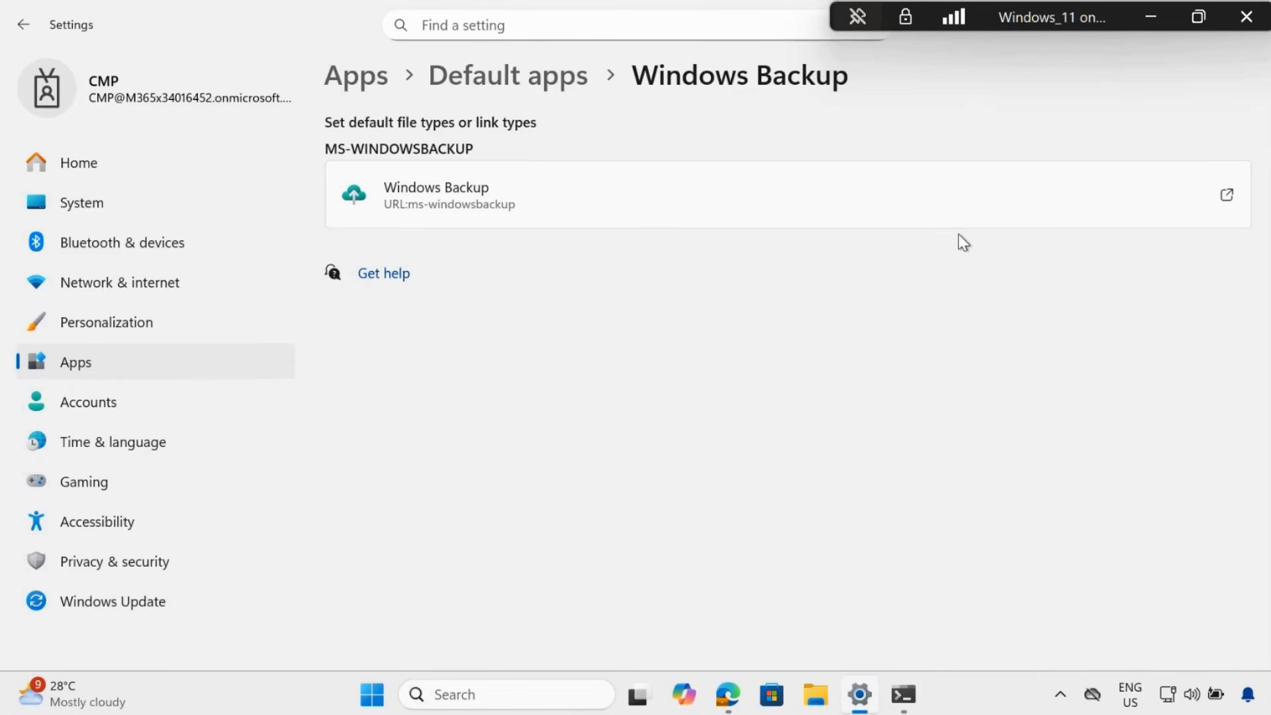
click(727, 706)
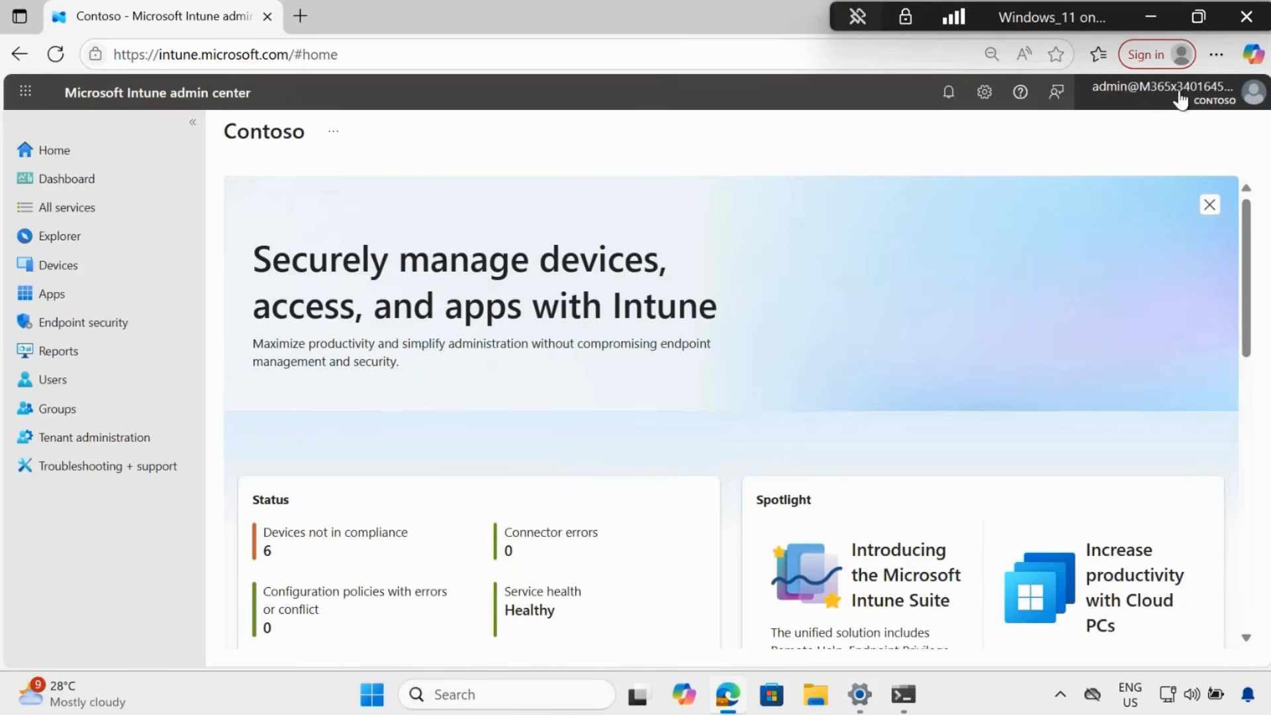
click(80, 270)
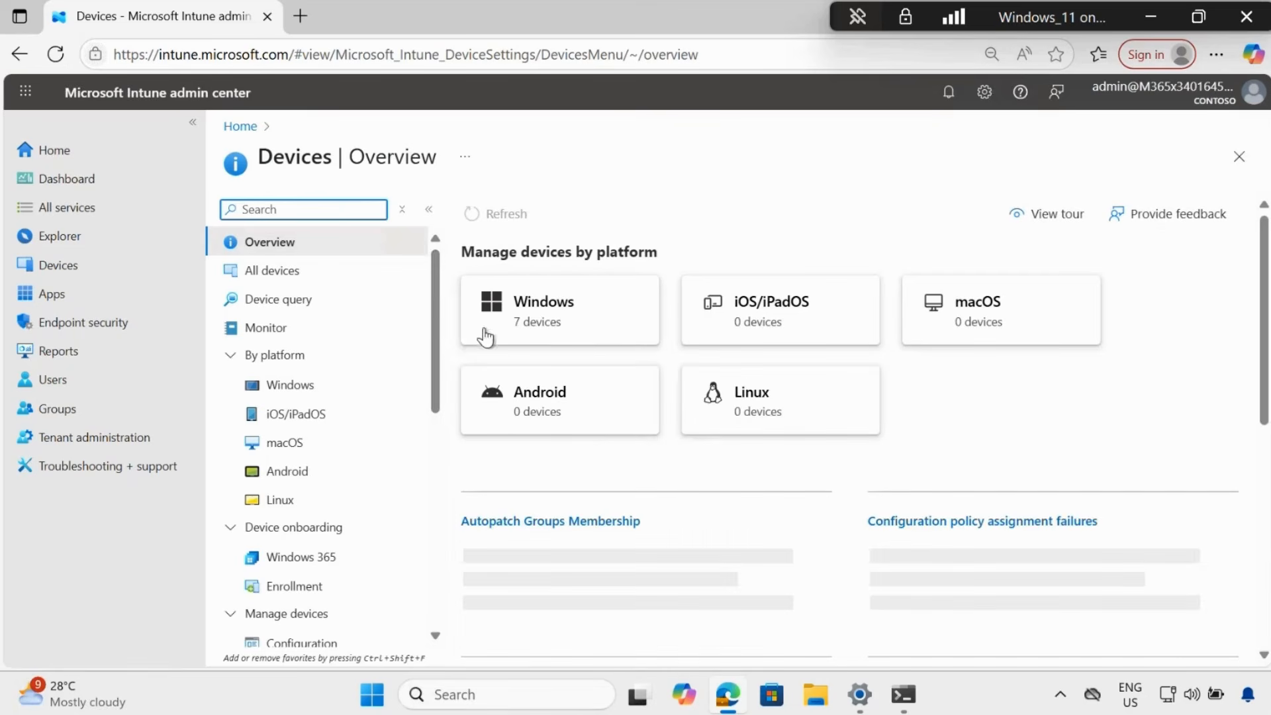
click(541, 322)
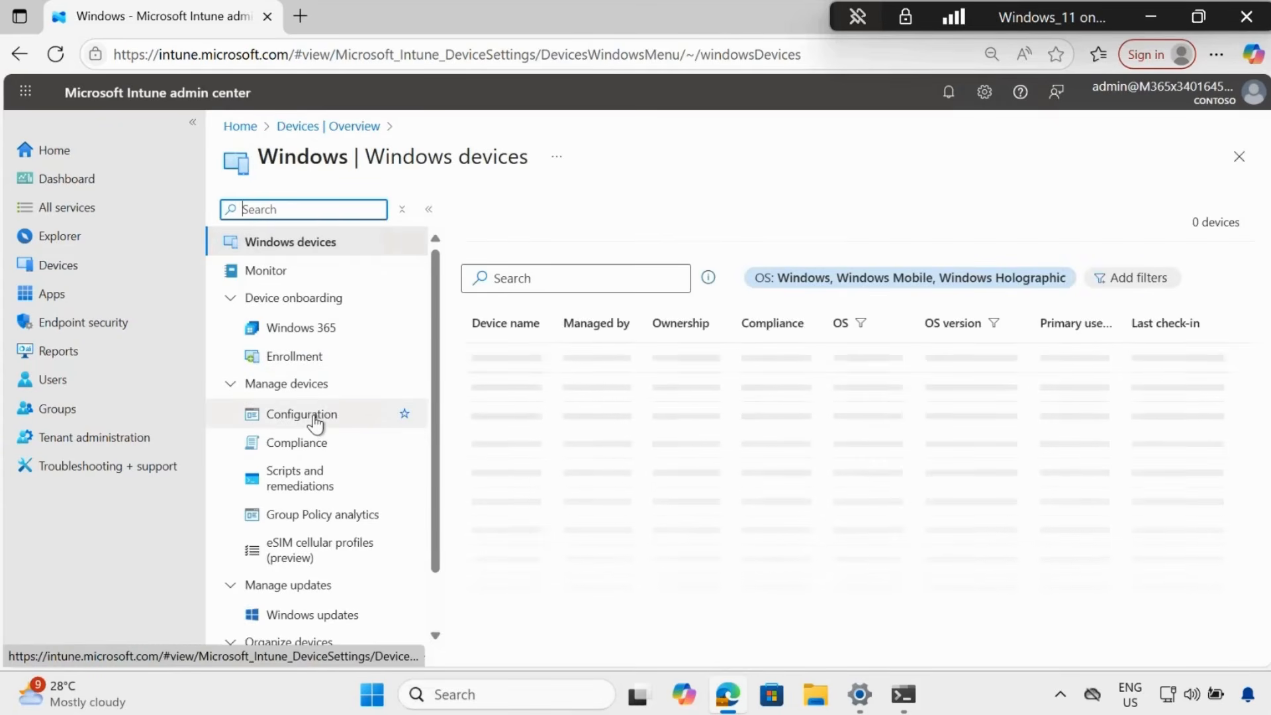
click(316, 422)
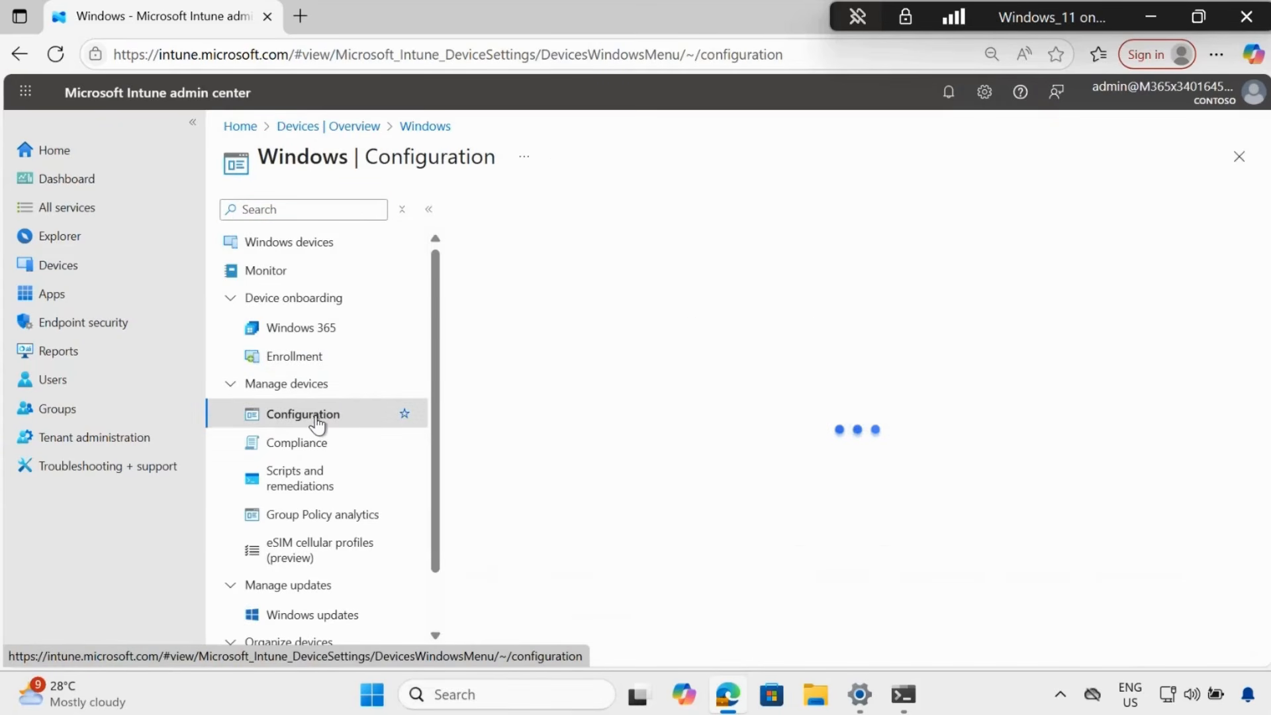
Step: Create a new configuration policy for the Windows 10 and later platform with the Settings catalog profile type
click(529, 284)
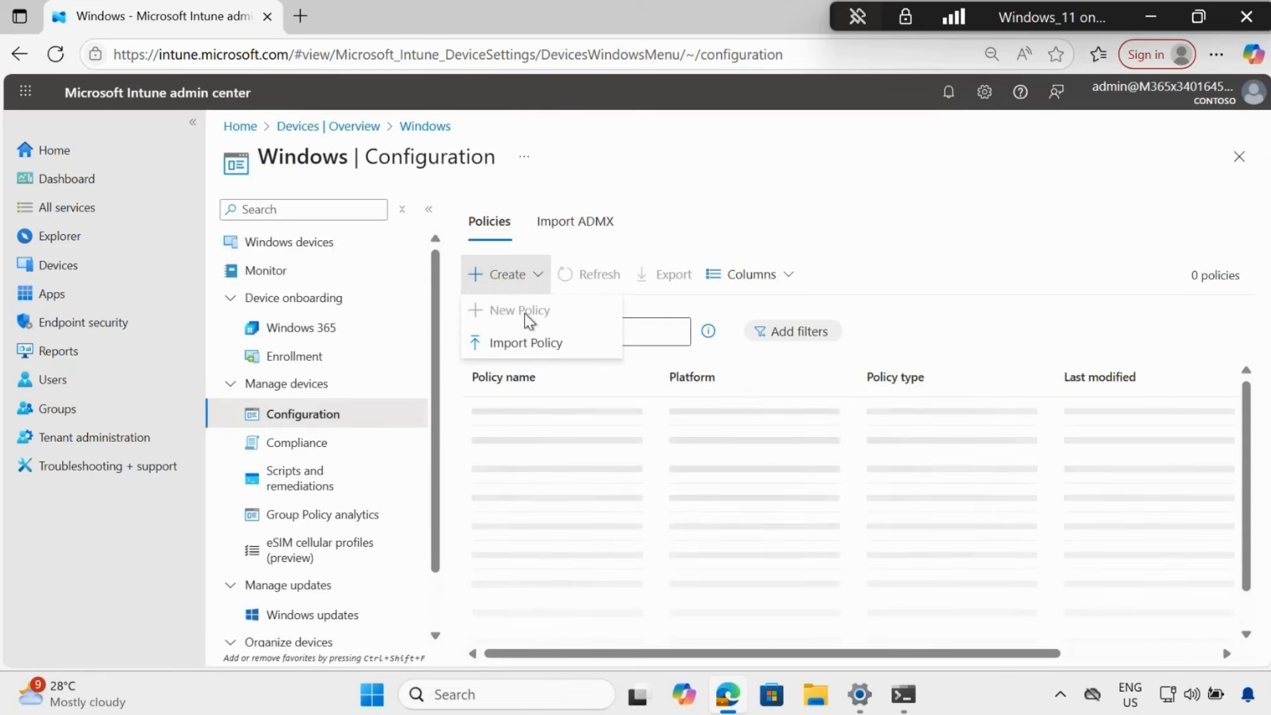
click(525, 315)
click(829, 218)
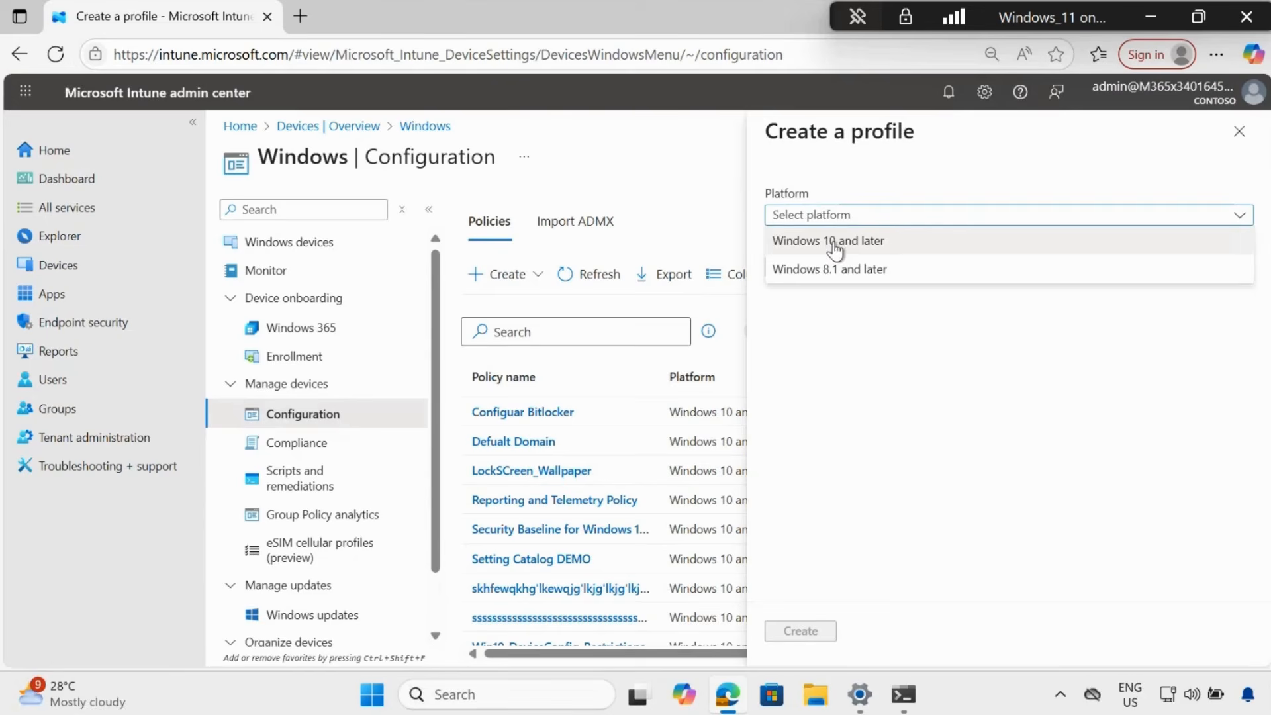
click(834, 242)
click(837, 270)
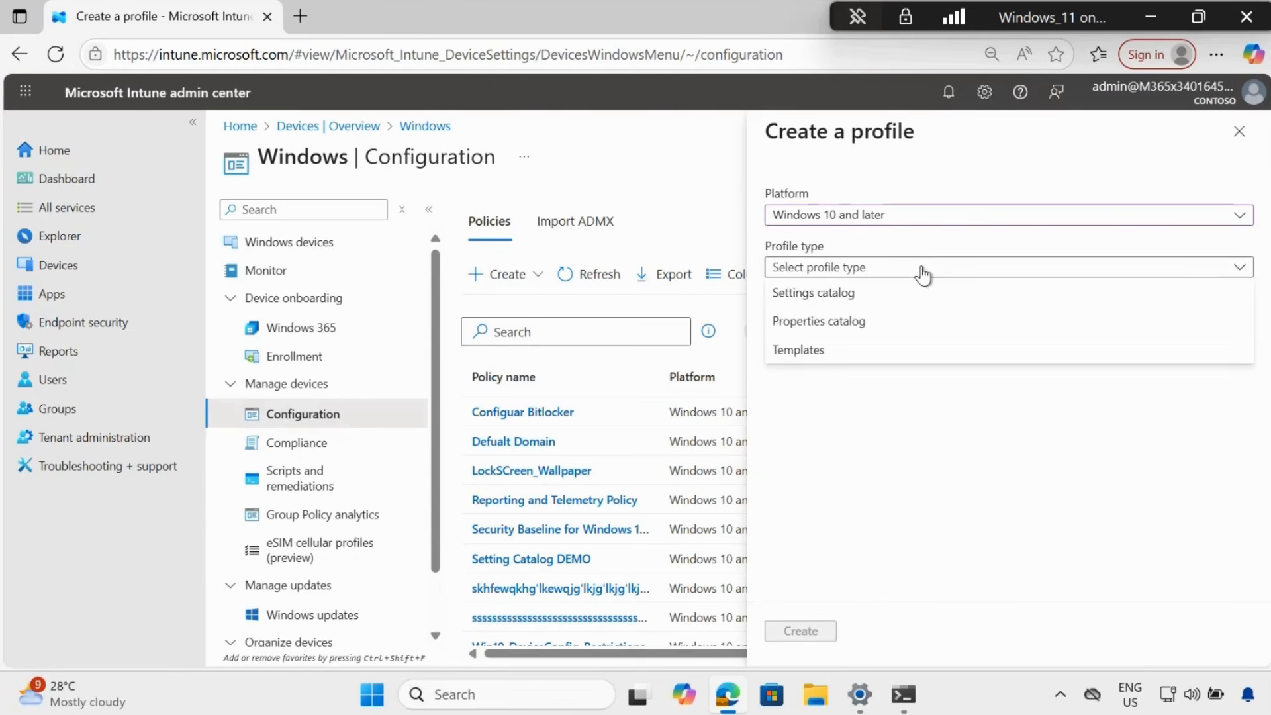
click(841, 292)
click(799, 632)
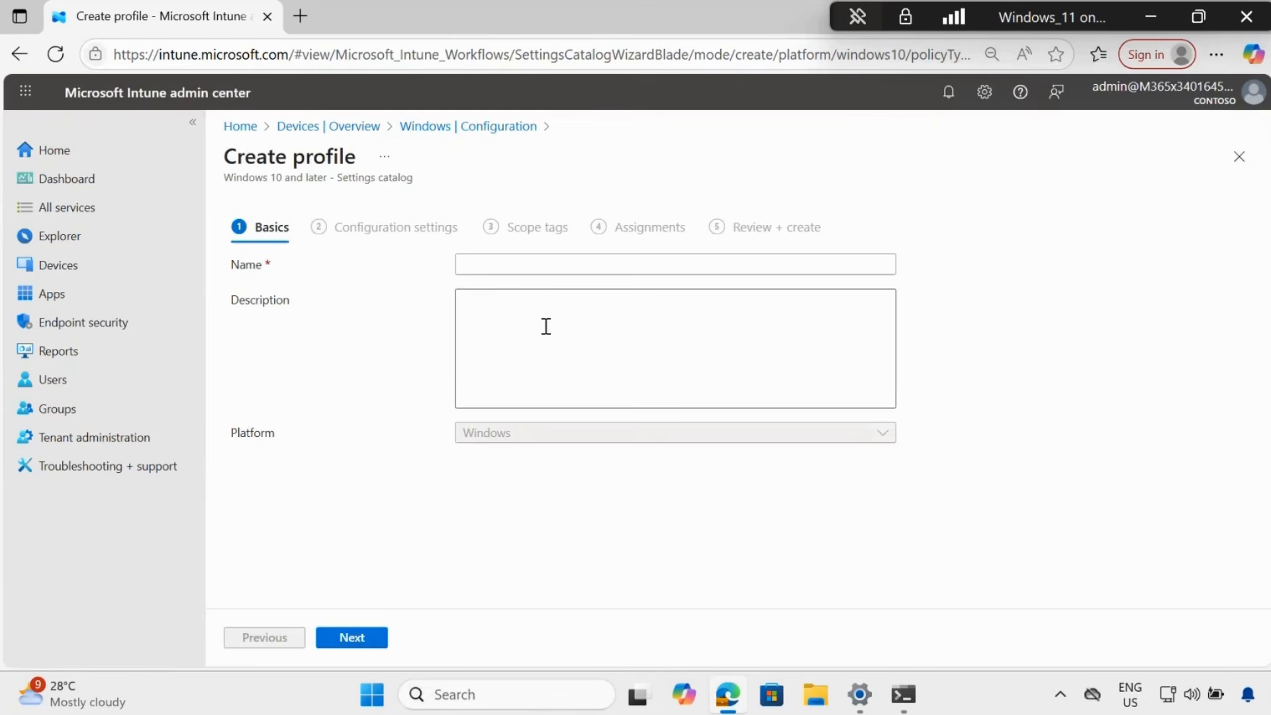
Step: Enter "Backup Windows Setting" as both the profile name and description, and continue to the configuration settings
click(493, 264)
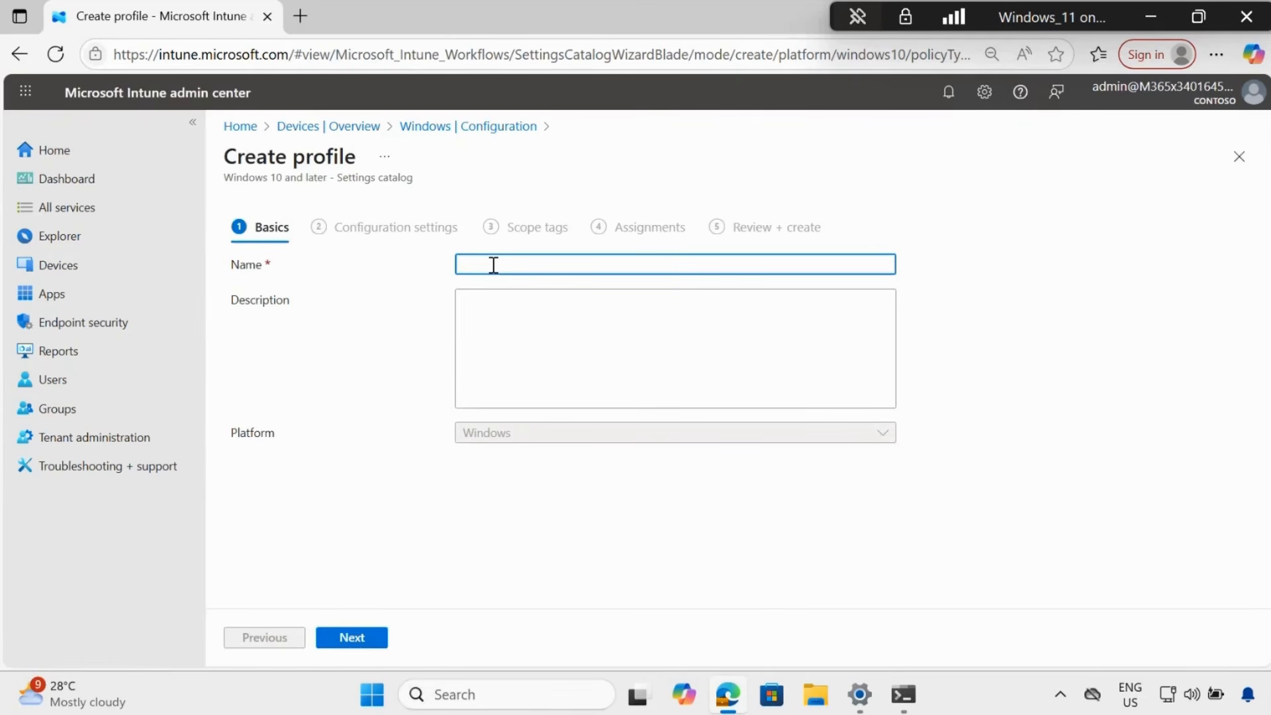
text(Backup Windows Setting)
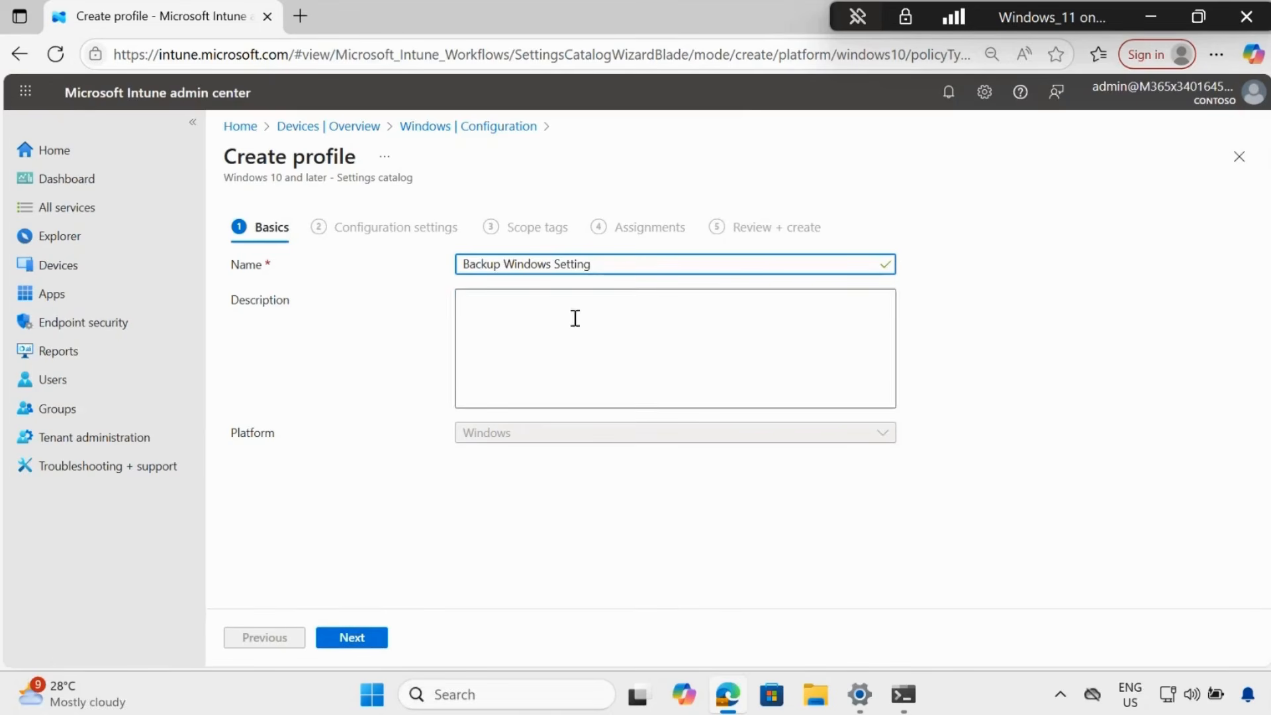
drag(598, 265, 462, 287)
key(ctrl+c)
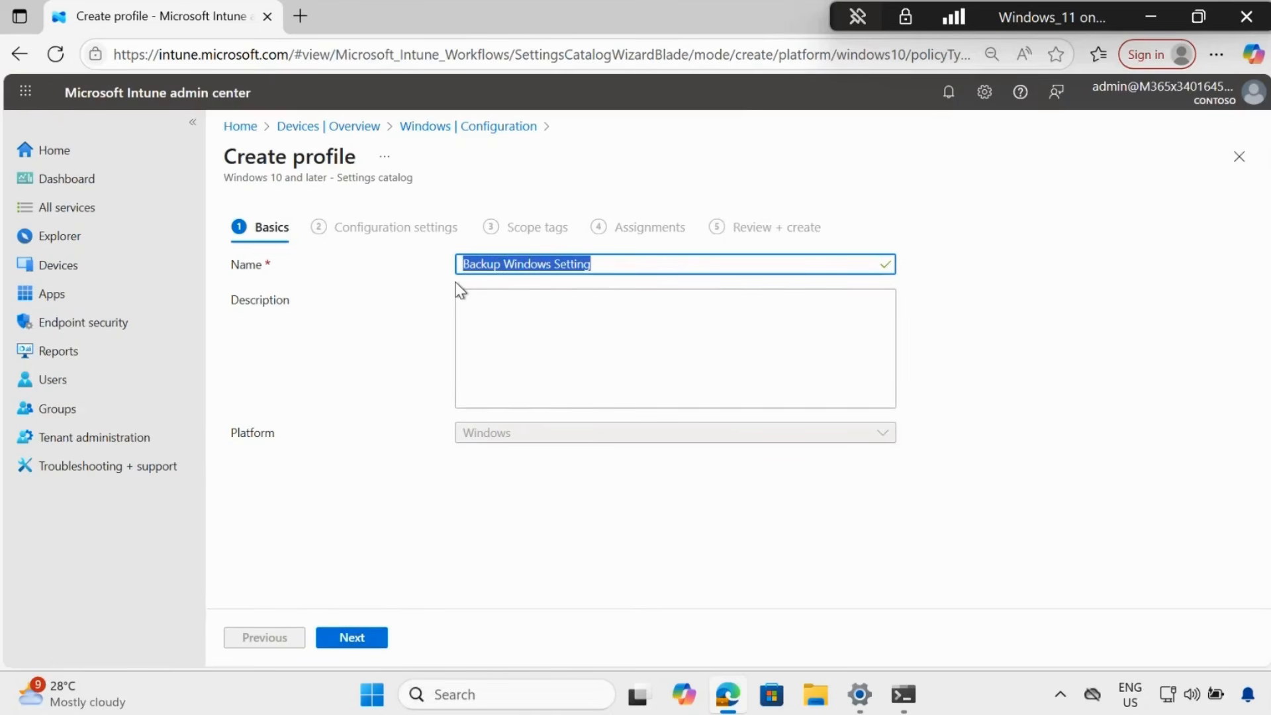
click(539, 324)
key(ctrl+v)
click(364, 645)
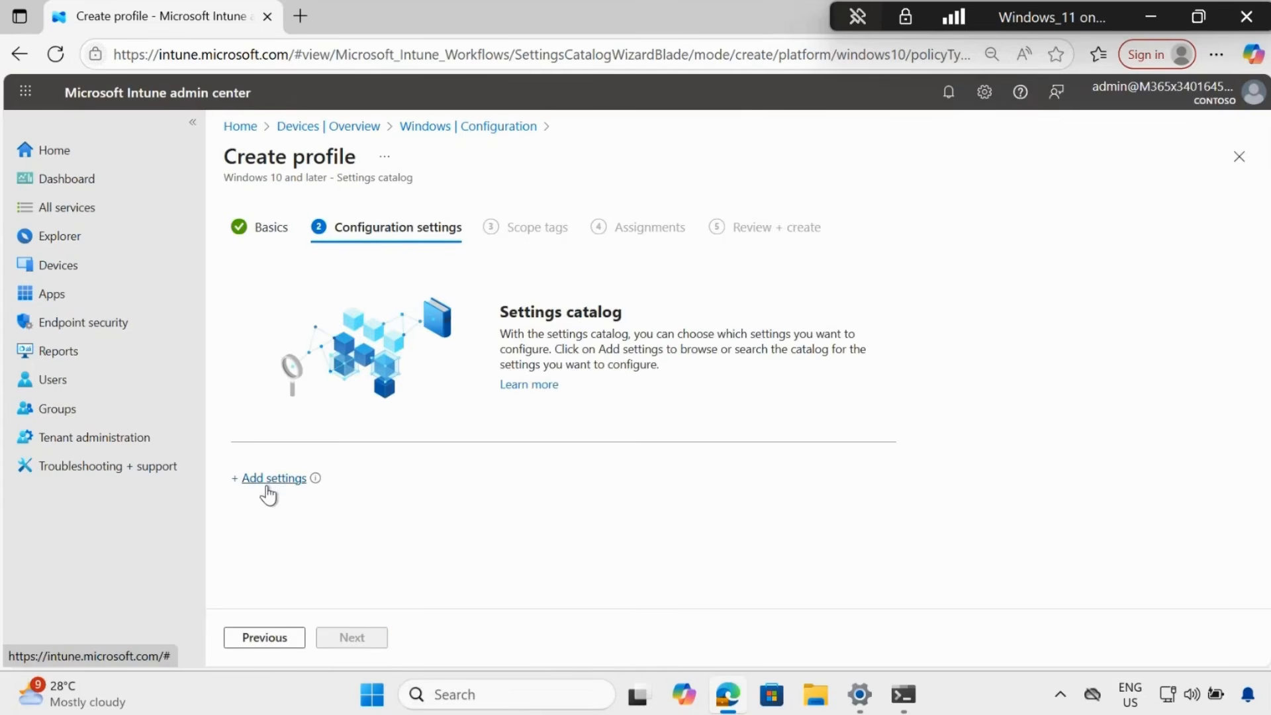
Step: Search the settings picker for "sync your setting" and show the settings of the Windows Components\Sync your settings category
click(263, 482)
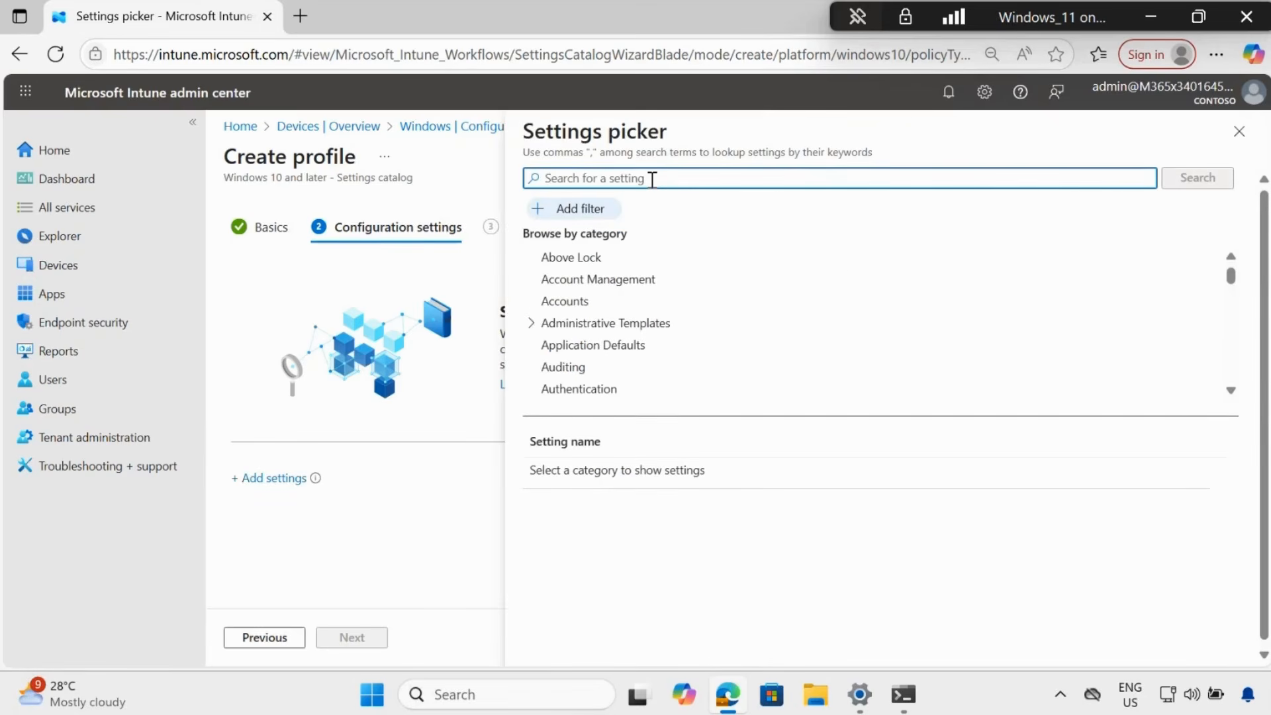
text(sync your setting)
click(1198, 186)
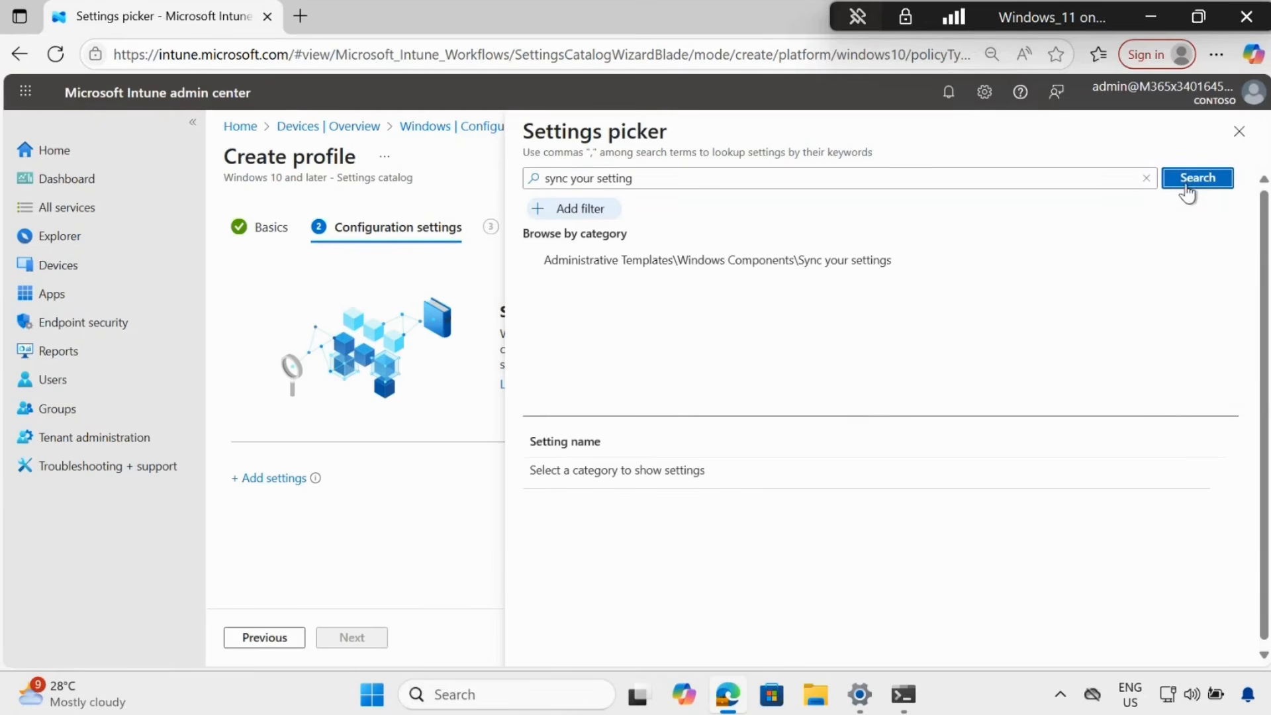
click(820, 260)
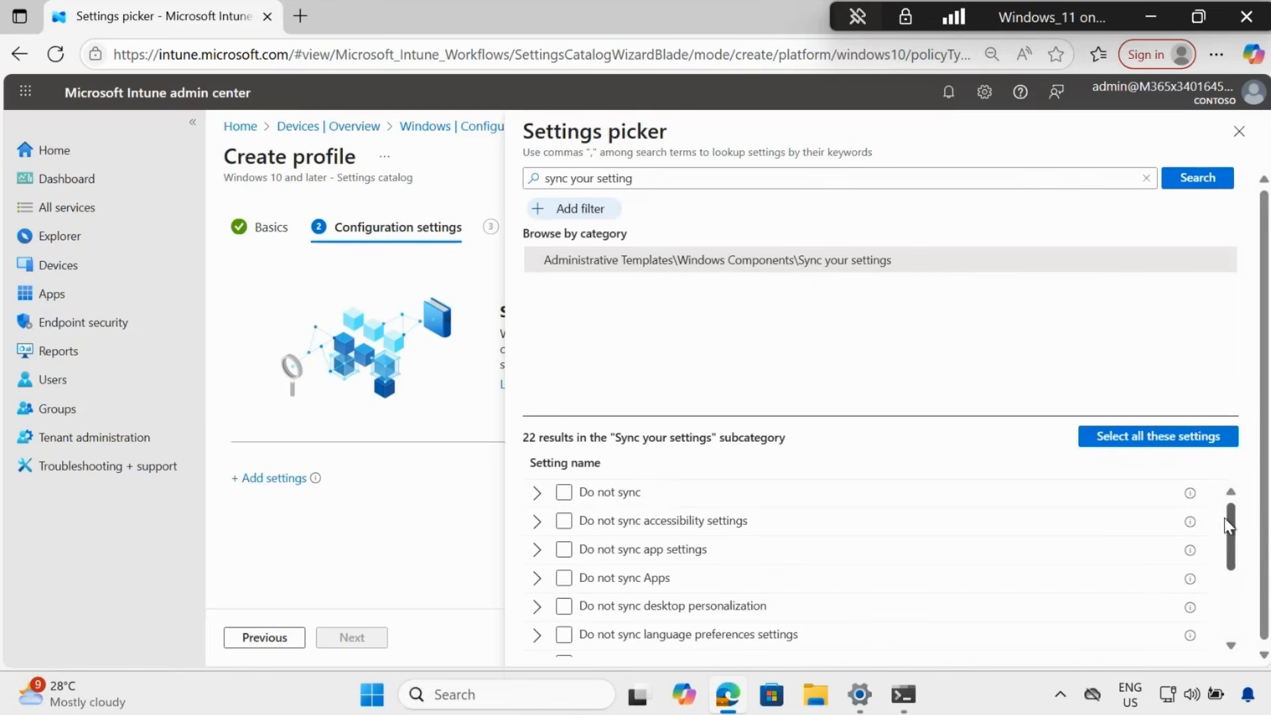
Step: Add the Enable Windows Backup setting to the profile and switch it to Enabled
drag(1224, 523, 1227, 618)
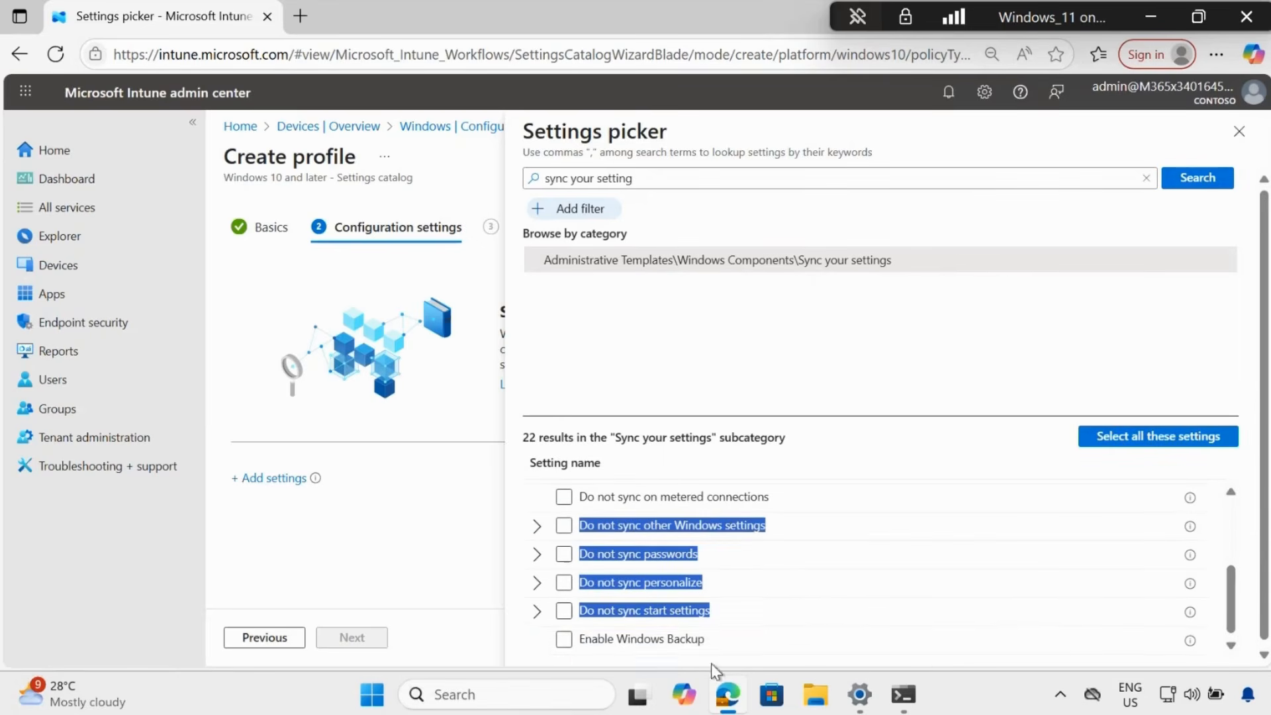
click(563, 639)
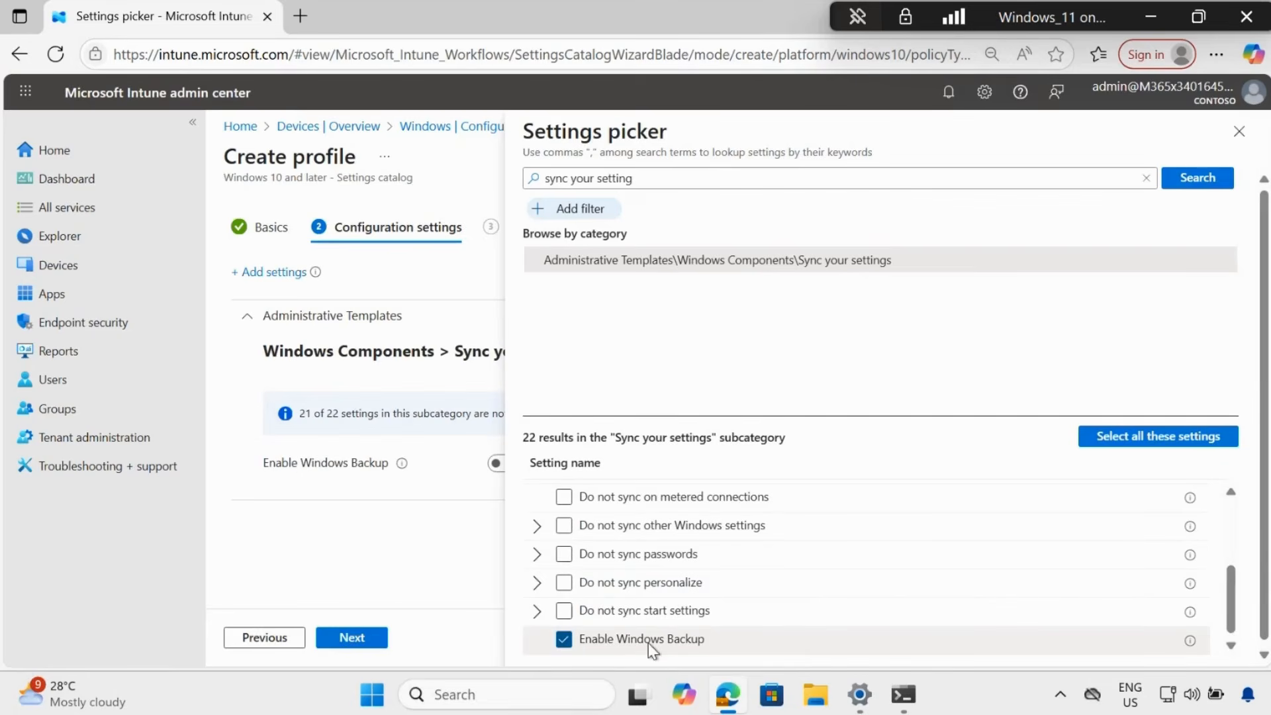
click(1239, 132)
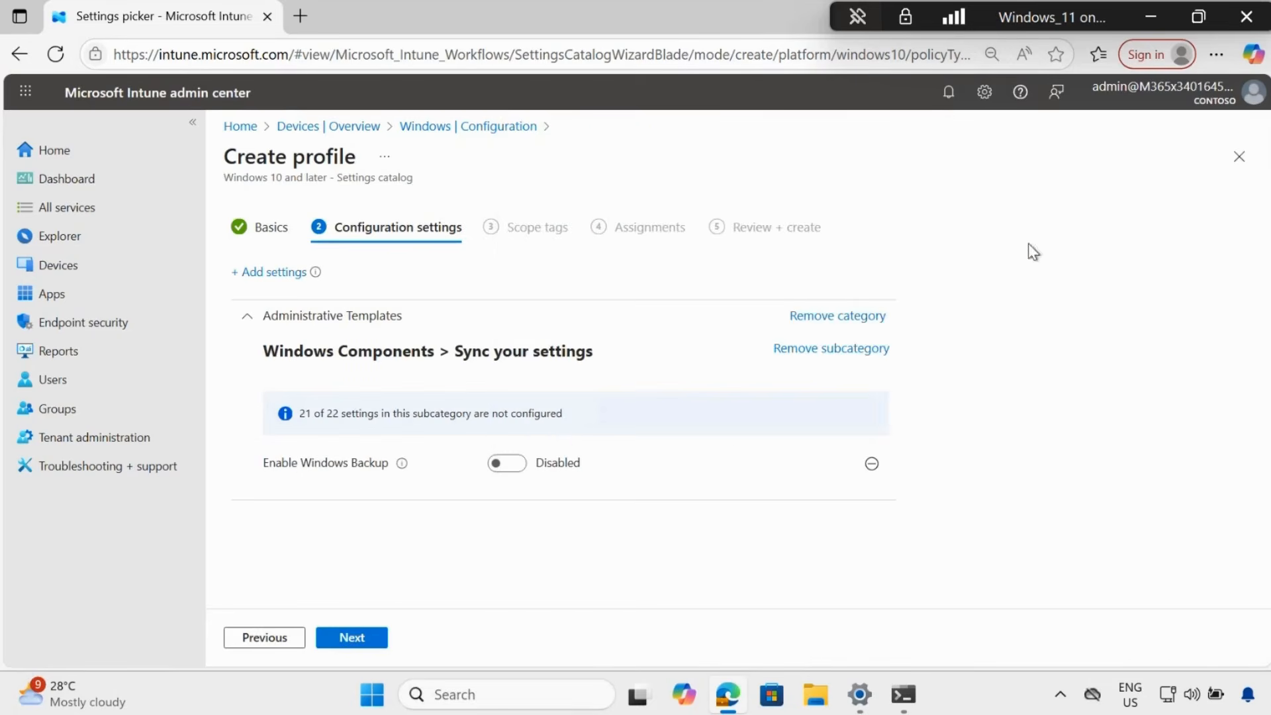
click(509, 465)
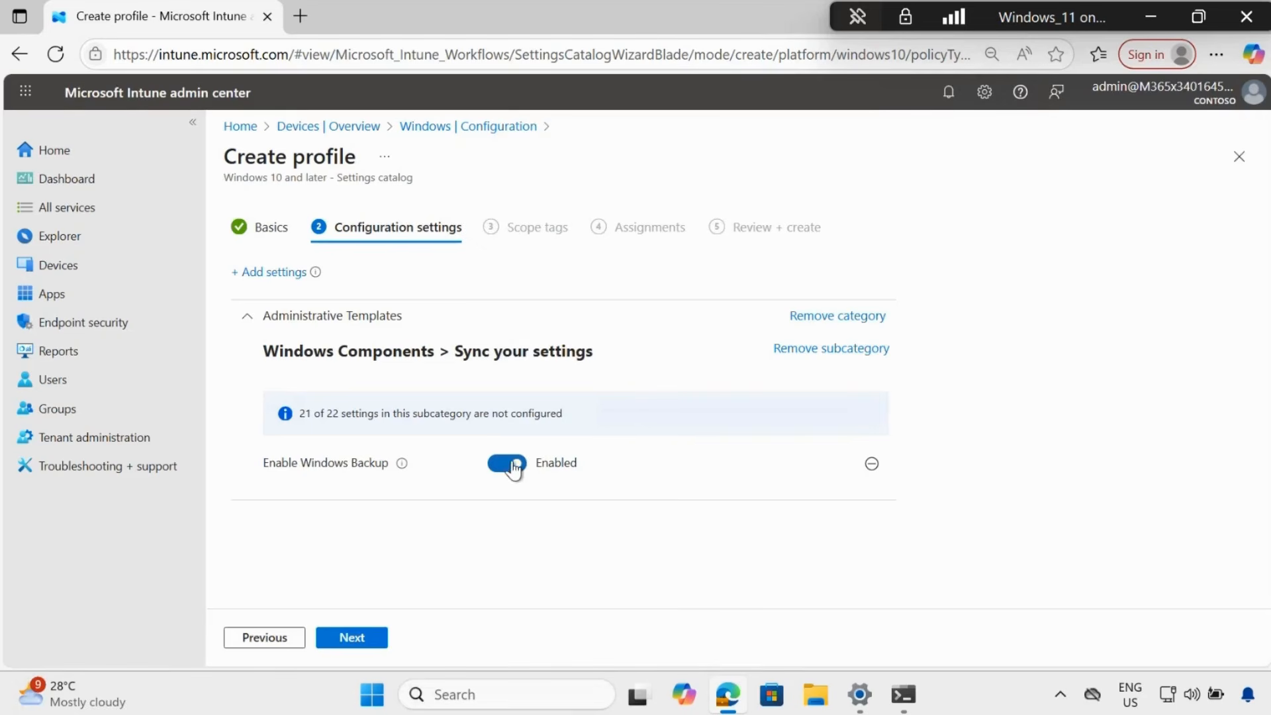
Step: Keep the default scope tags, assign the profile to all devices, and create the policy
click(353, 637)
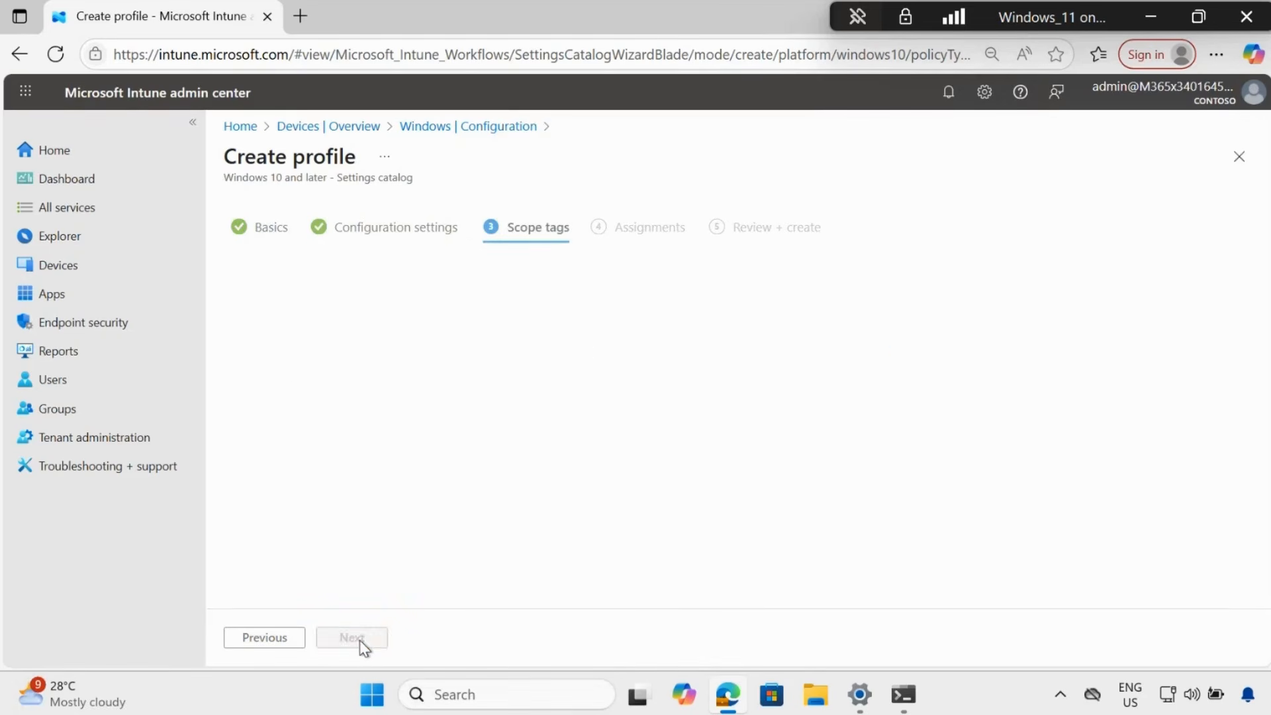
click(354, 642)
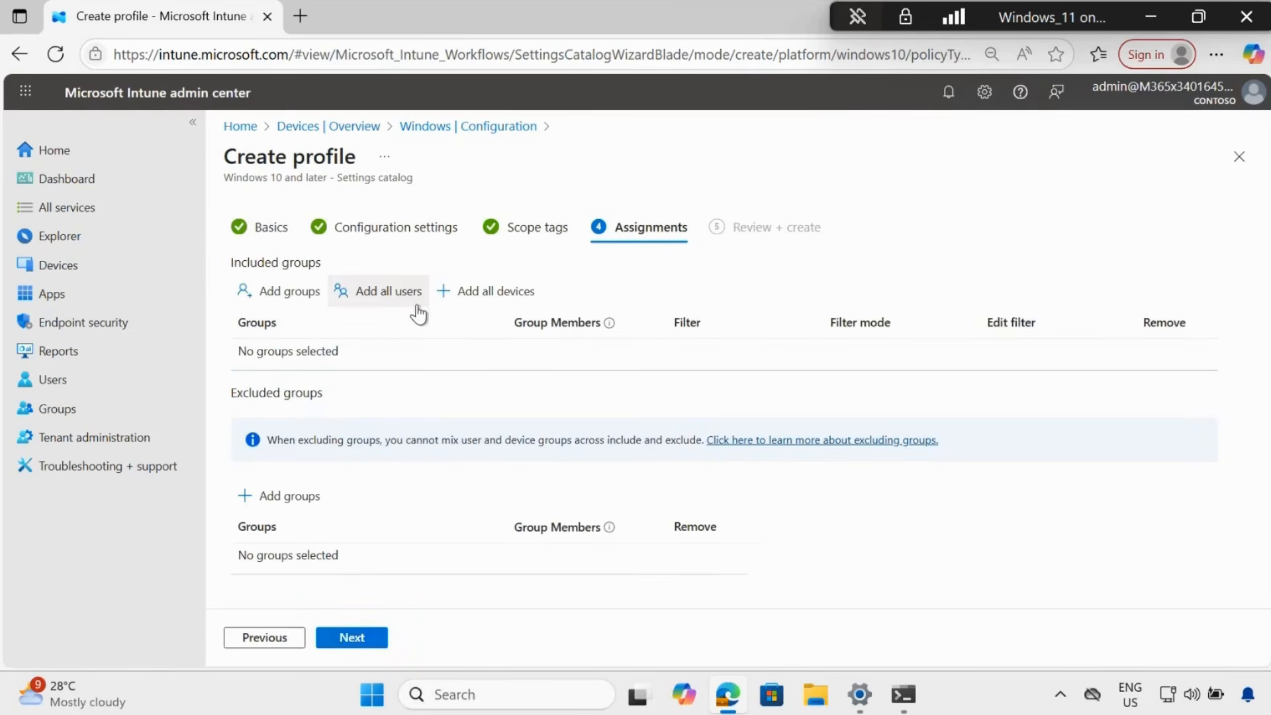
click(484, 297)
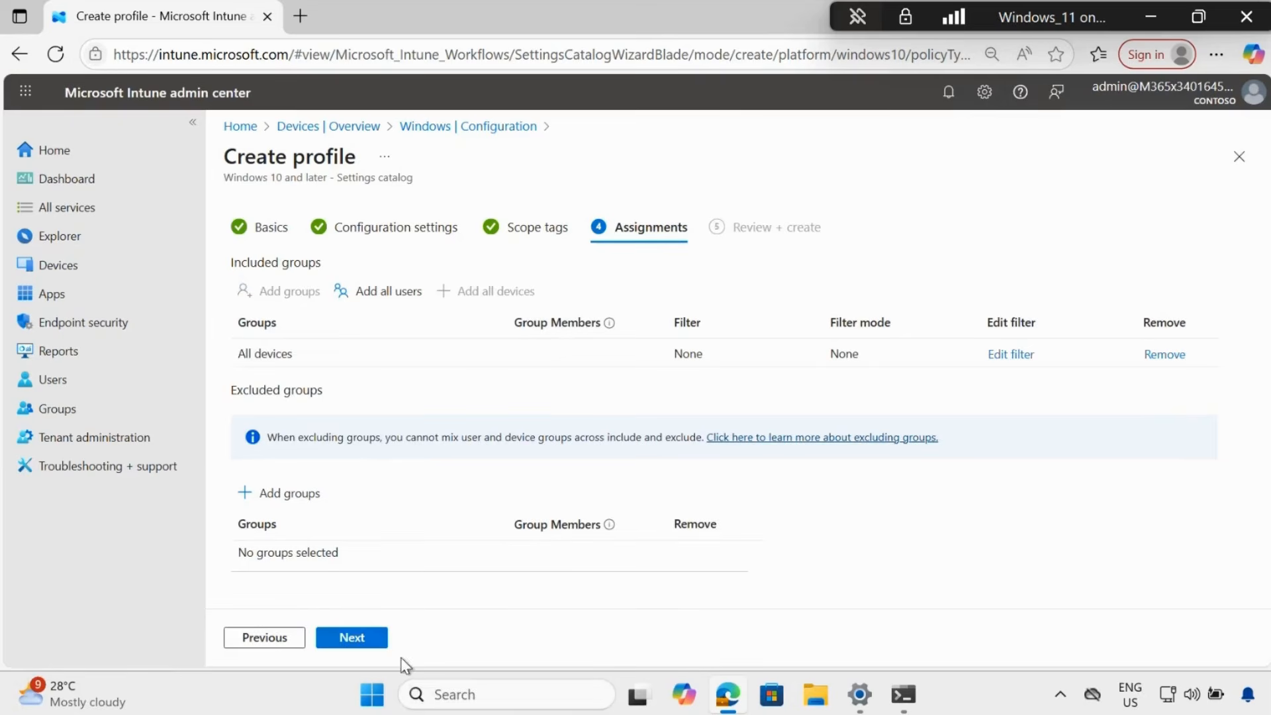
click(361, 642)
click(363, 645)
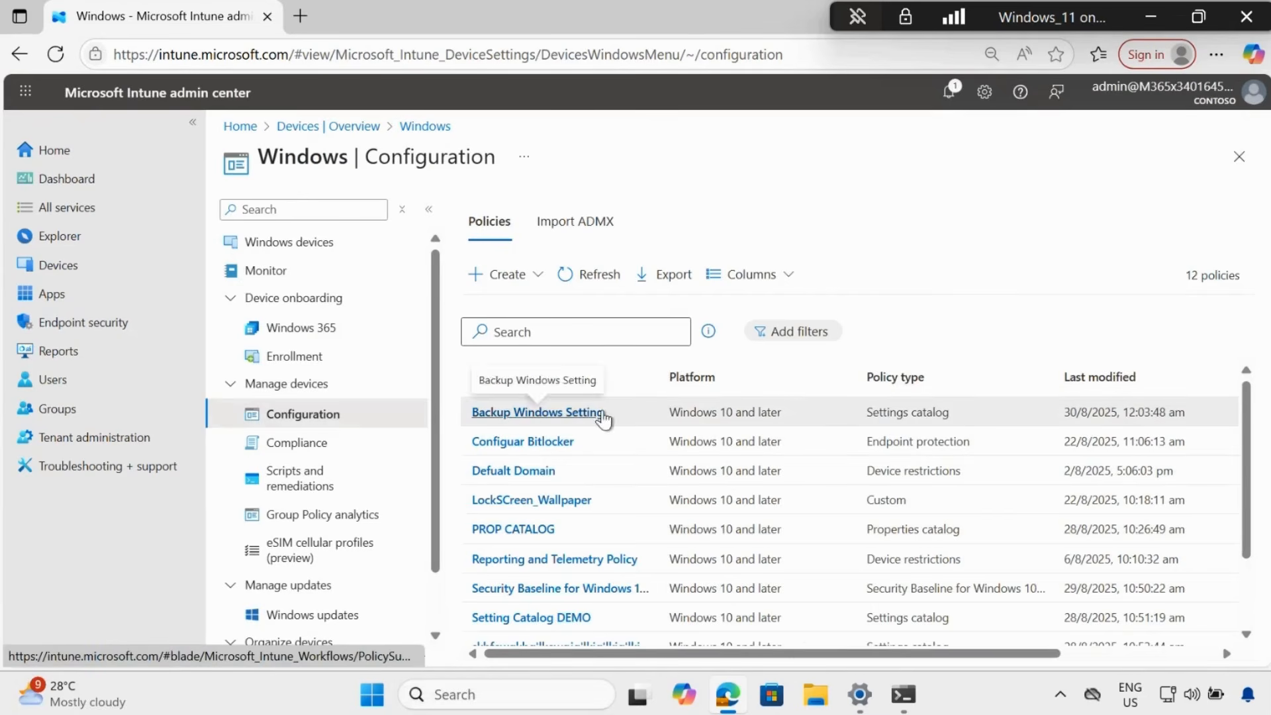
Step: Open the management info of the connected work account in Windows Settings and start a device sync
click(369, 703)
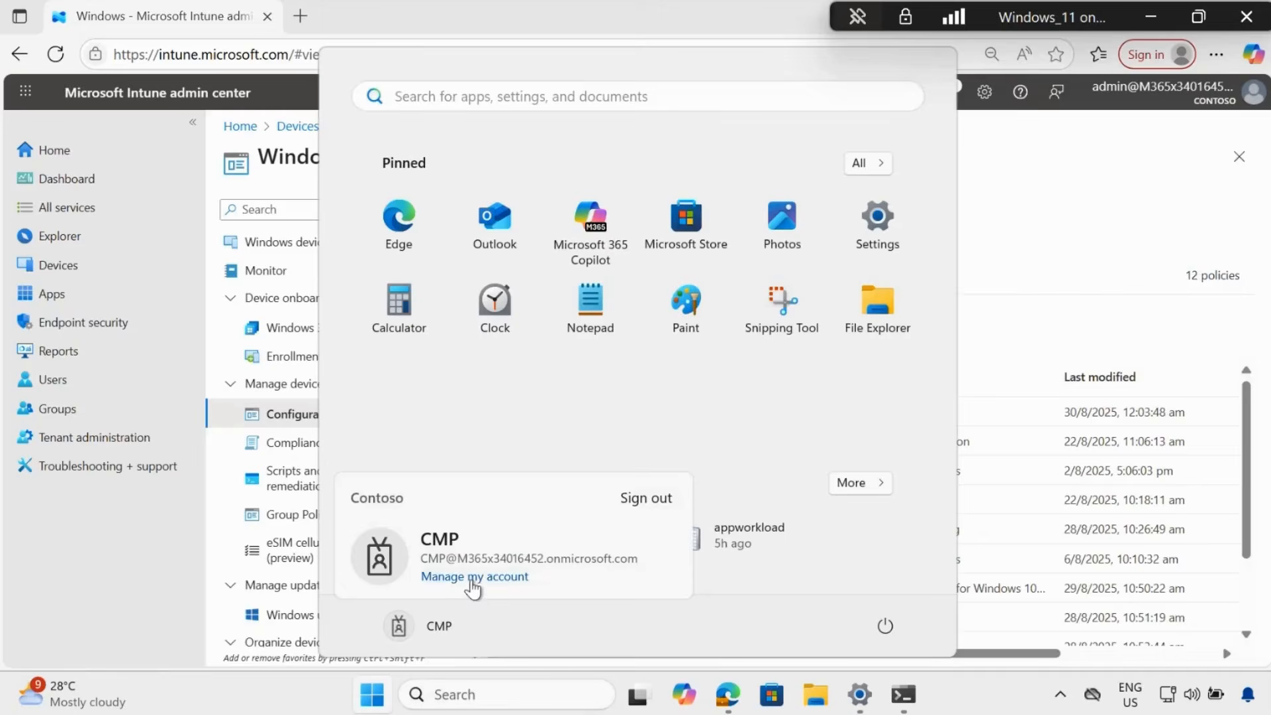
click(472, 577)
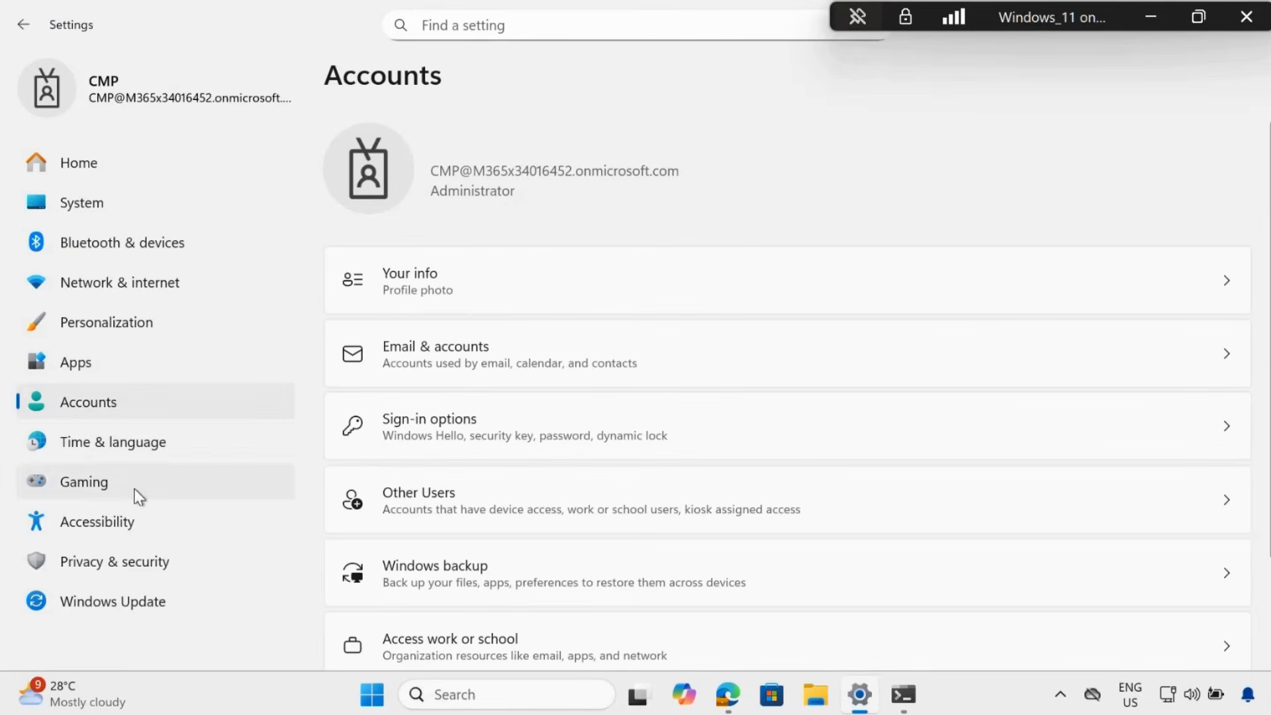
click(468, 647)
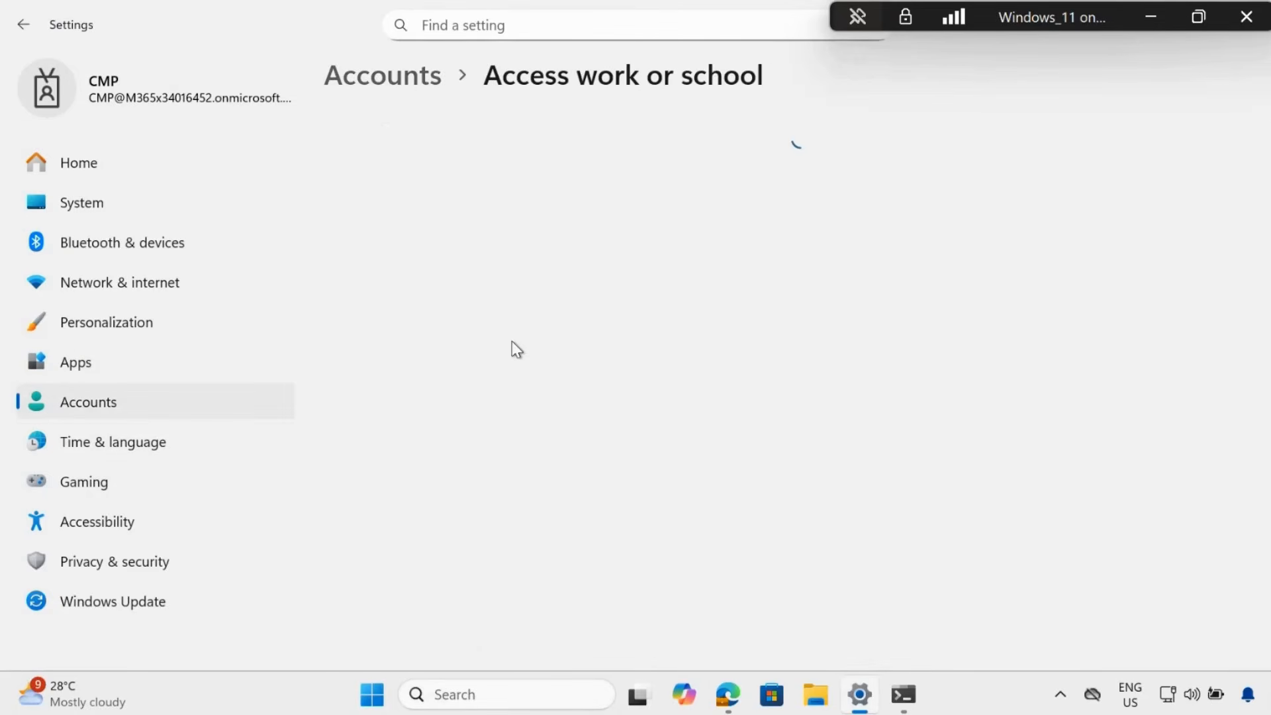
click(1214, 250)
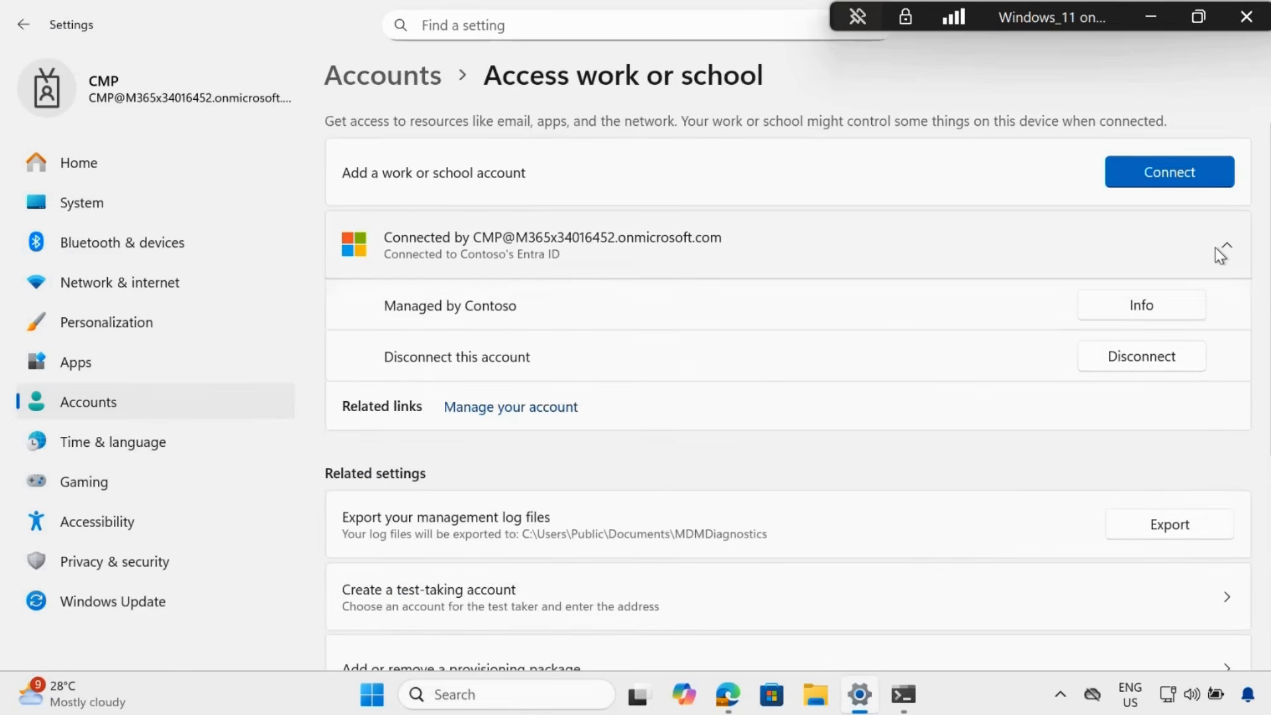
click(1137, 308)
scroll(405, 466, down, 1)
scroll(404, 465, down, 4)
click(372, 541)
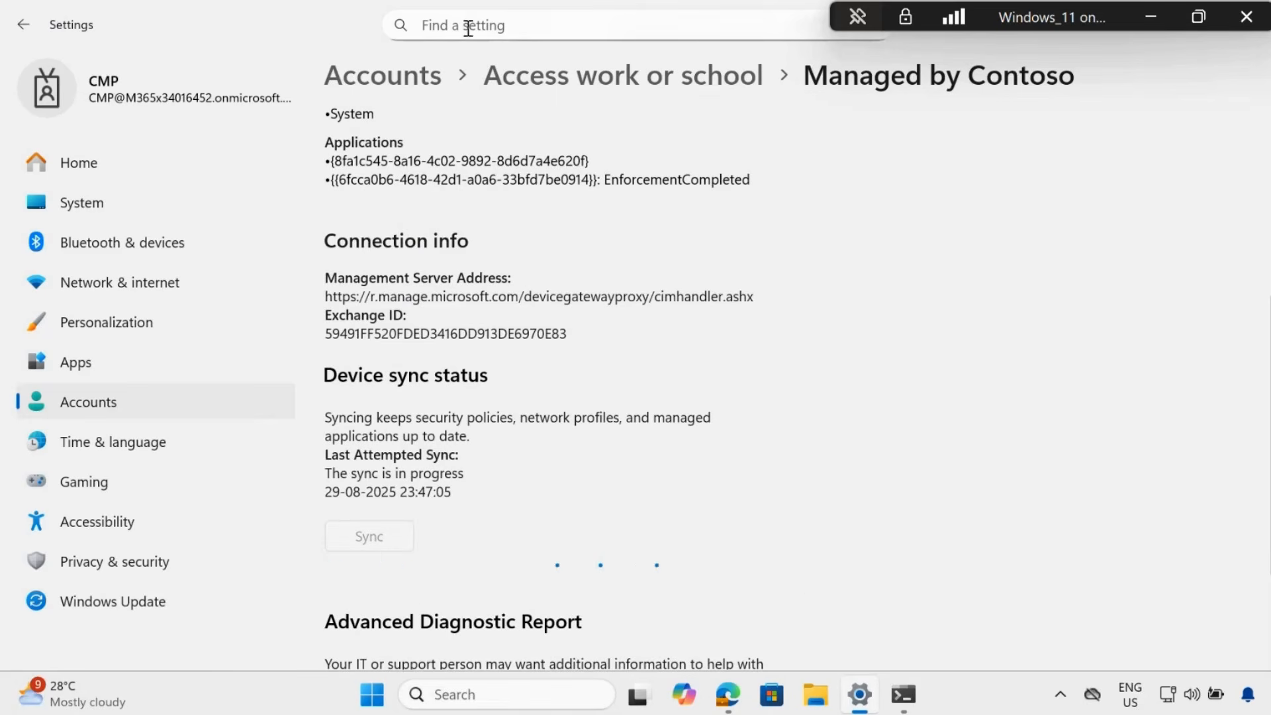
Step: Switch back to the Intune admin center in Edge and open Windows Backup and Restore (preview) in the Windows enrollment options
click(730, 706)
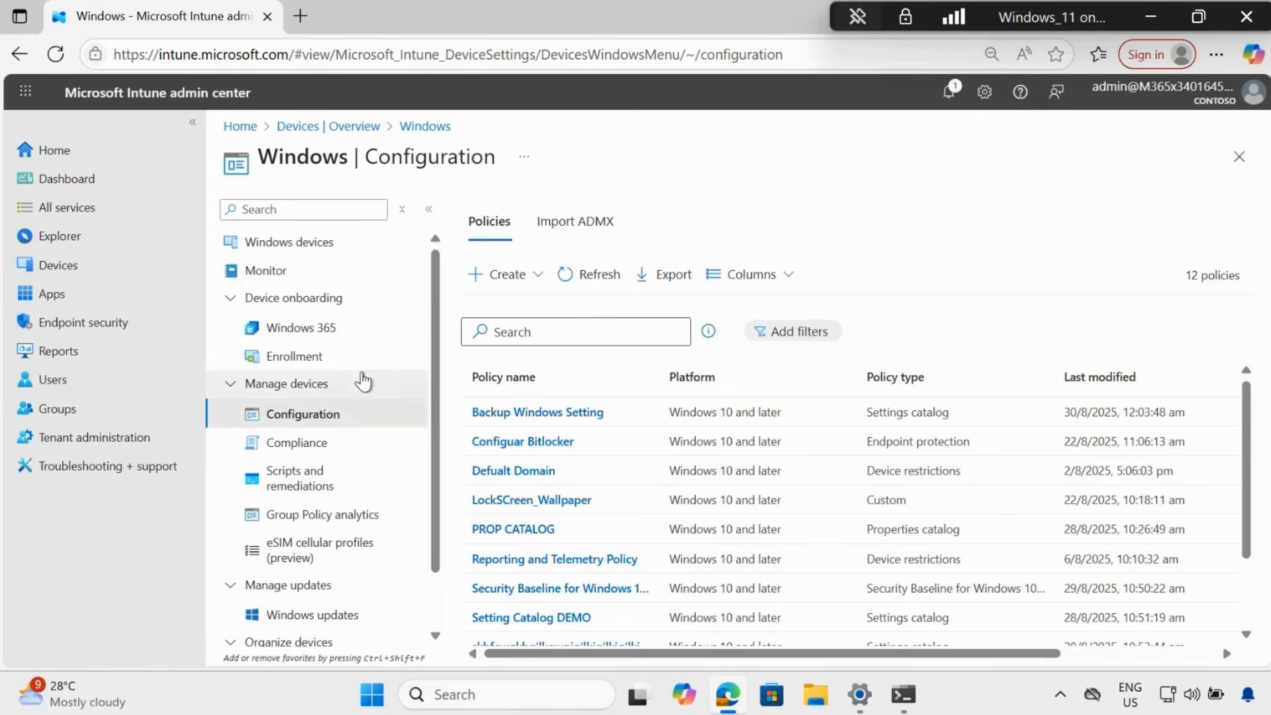
scroll(439, 367, down, 1)
scroll(439, 368, up, 1)
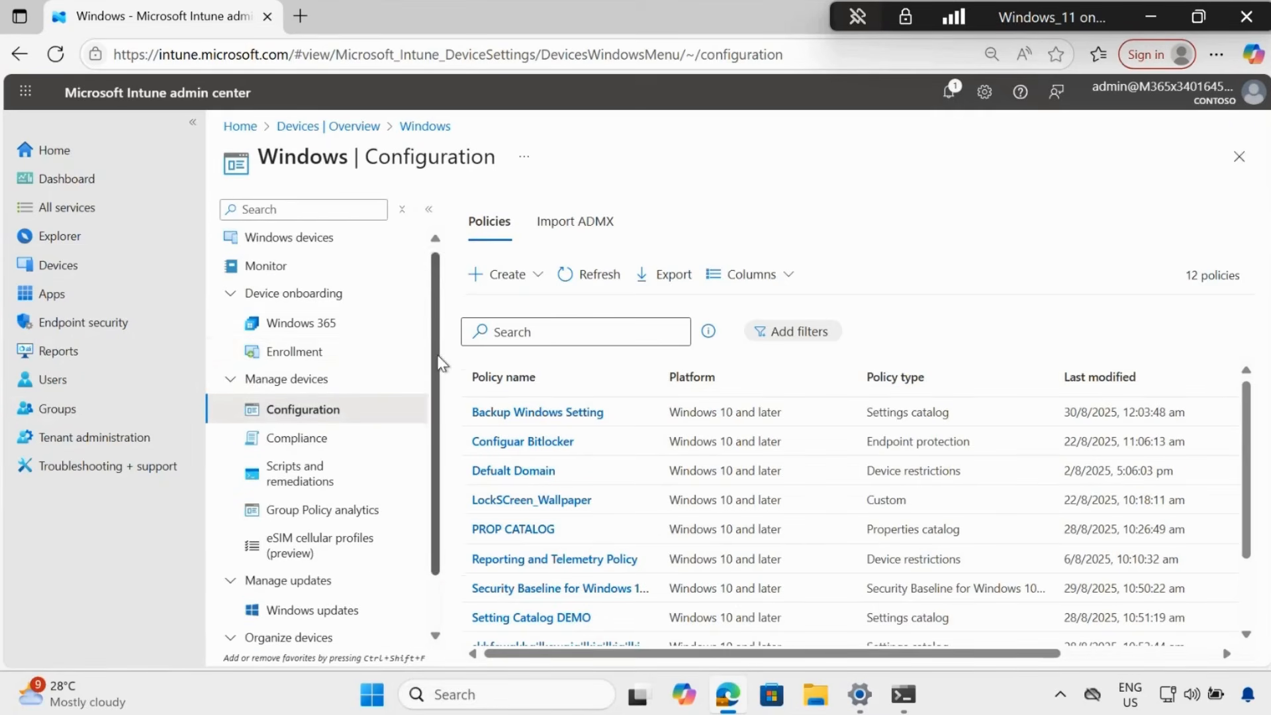
click(291, 357)
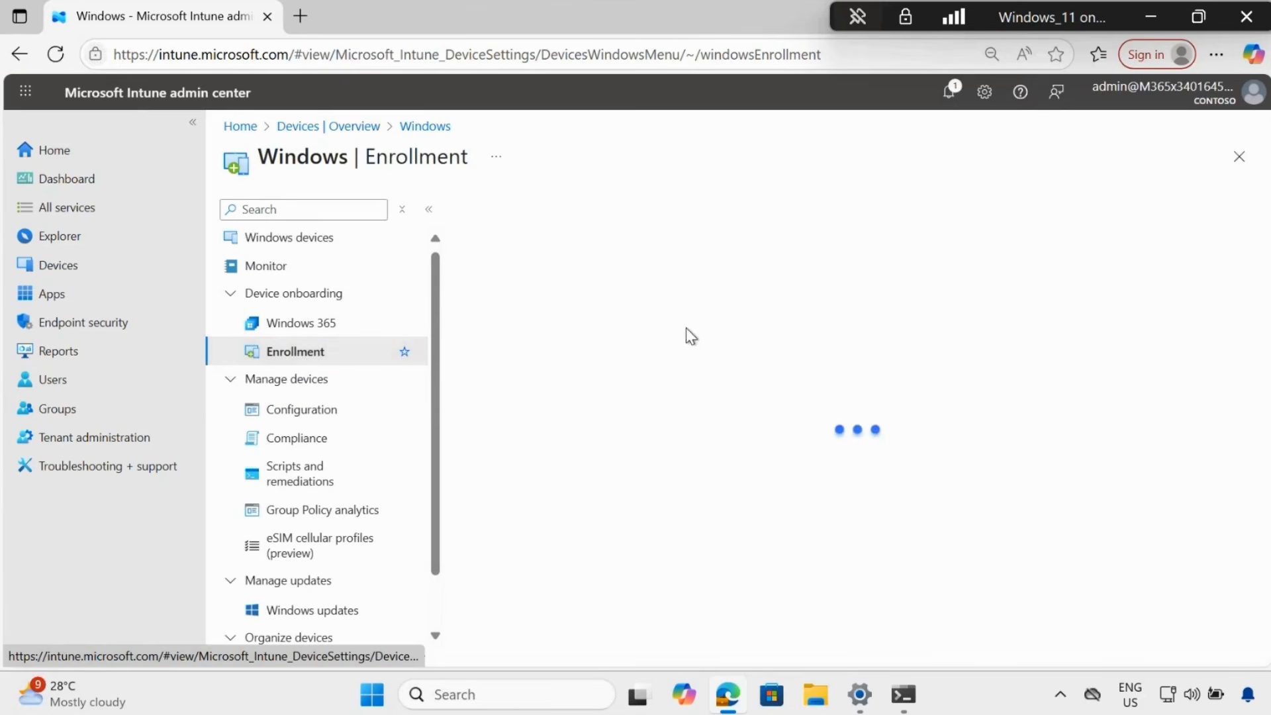
scroll(700, 336, down, 3)
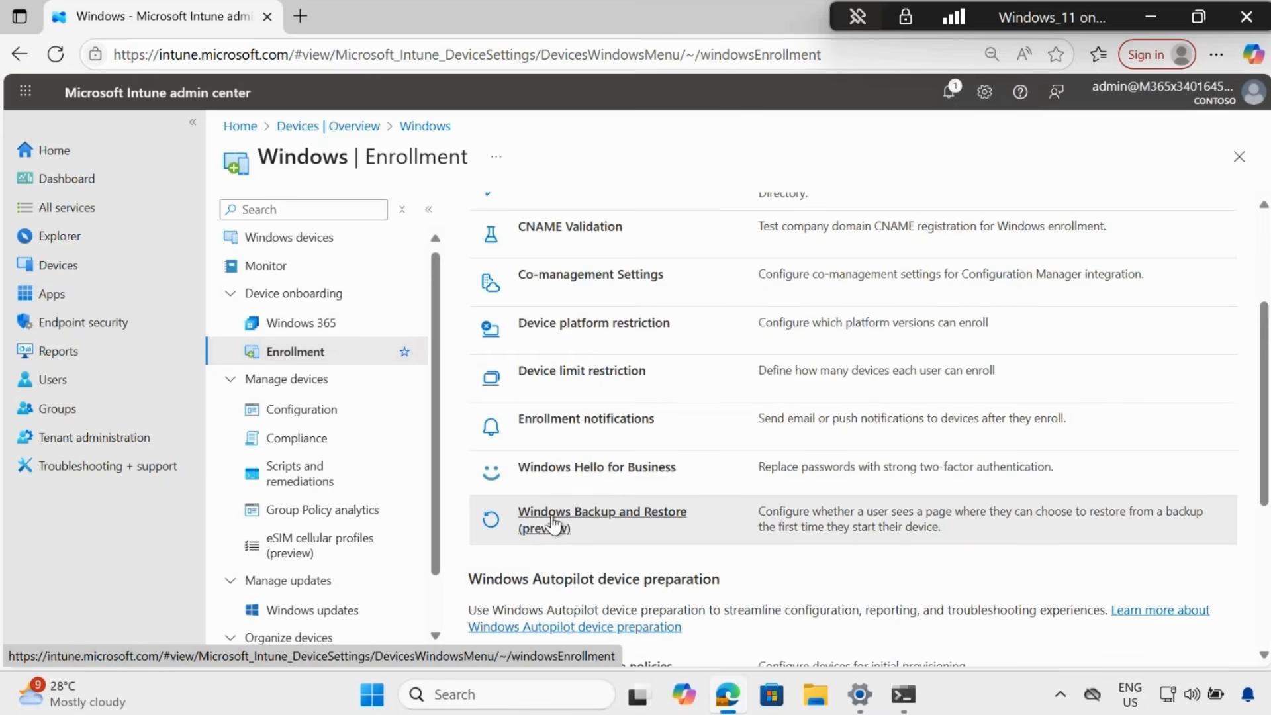
click(660, 524)
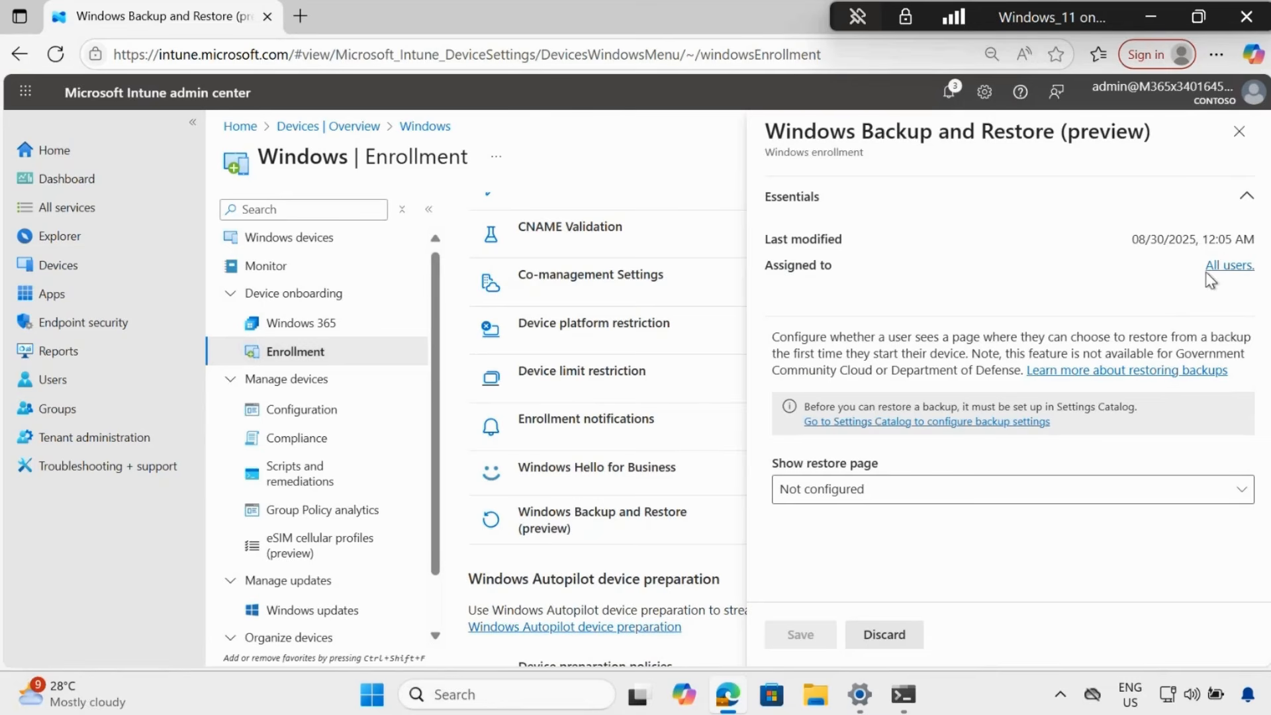
Step: Set Show restore page to On for all users and save the enrollment setting
drag(1204, 265, 1251, 264)
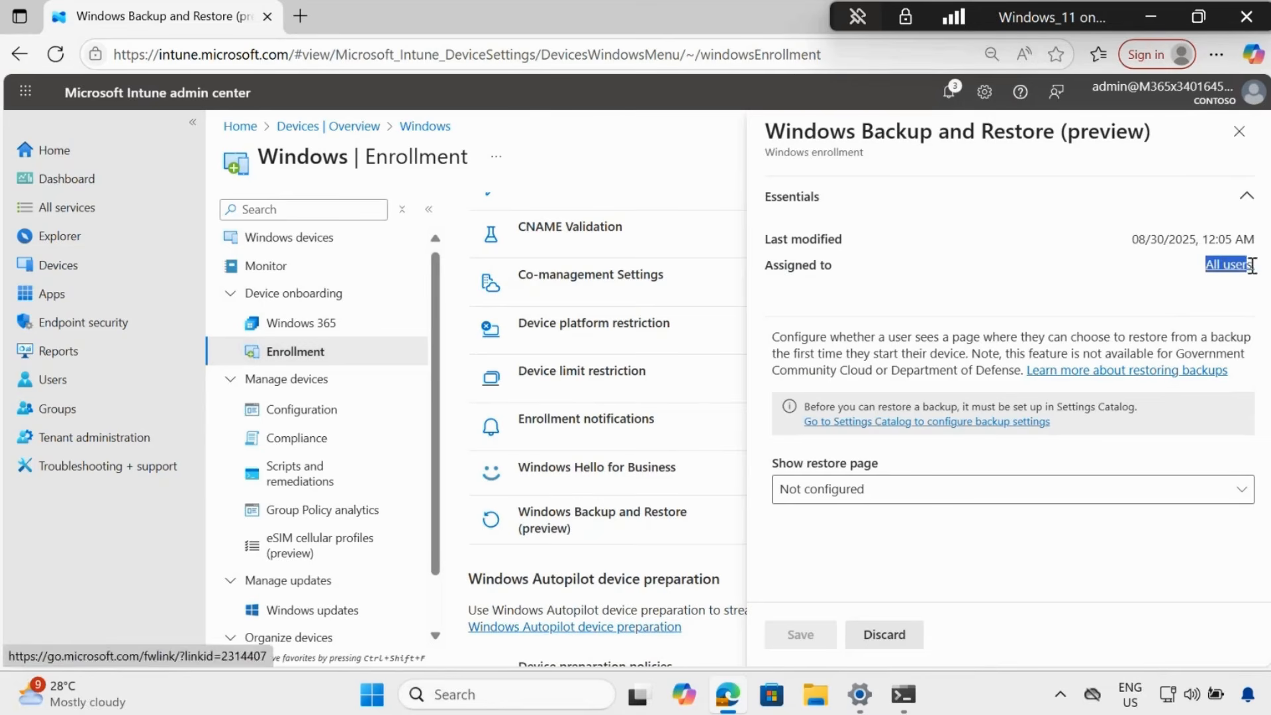
click(827, 493)
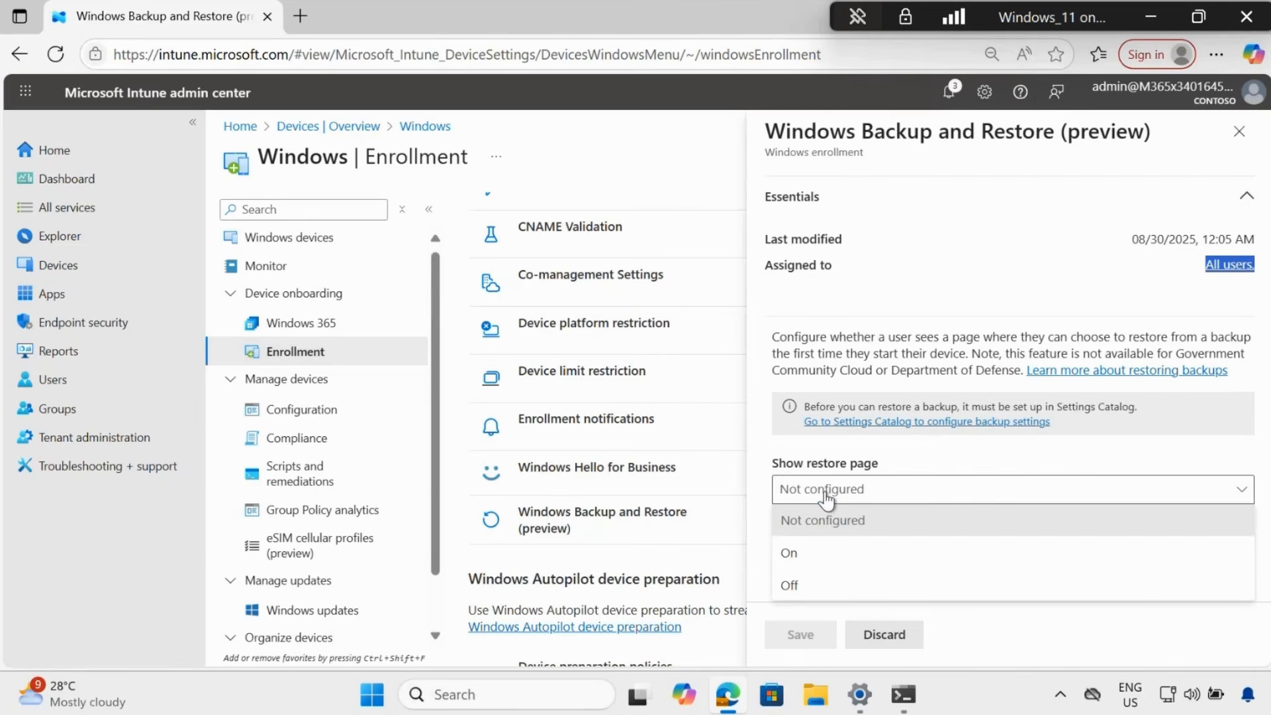
click(795, 564)
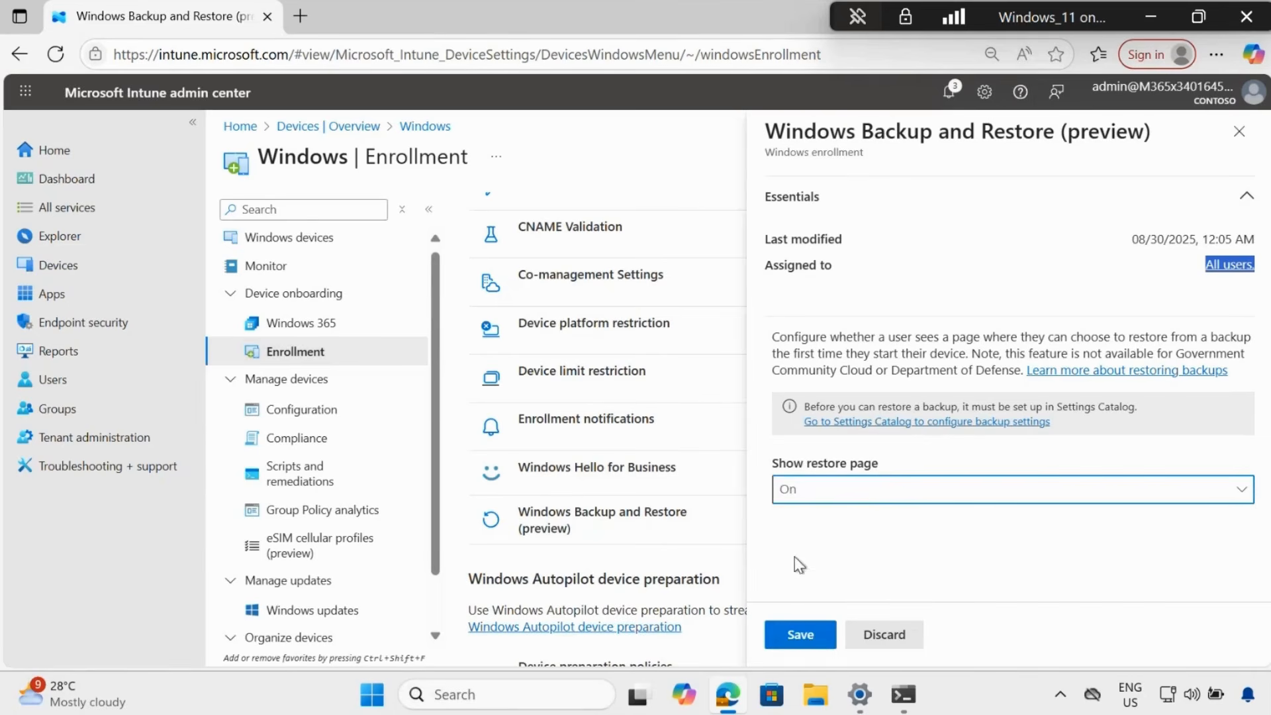
click(807, 640)
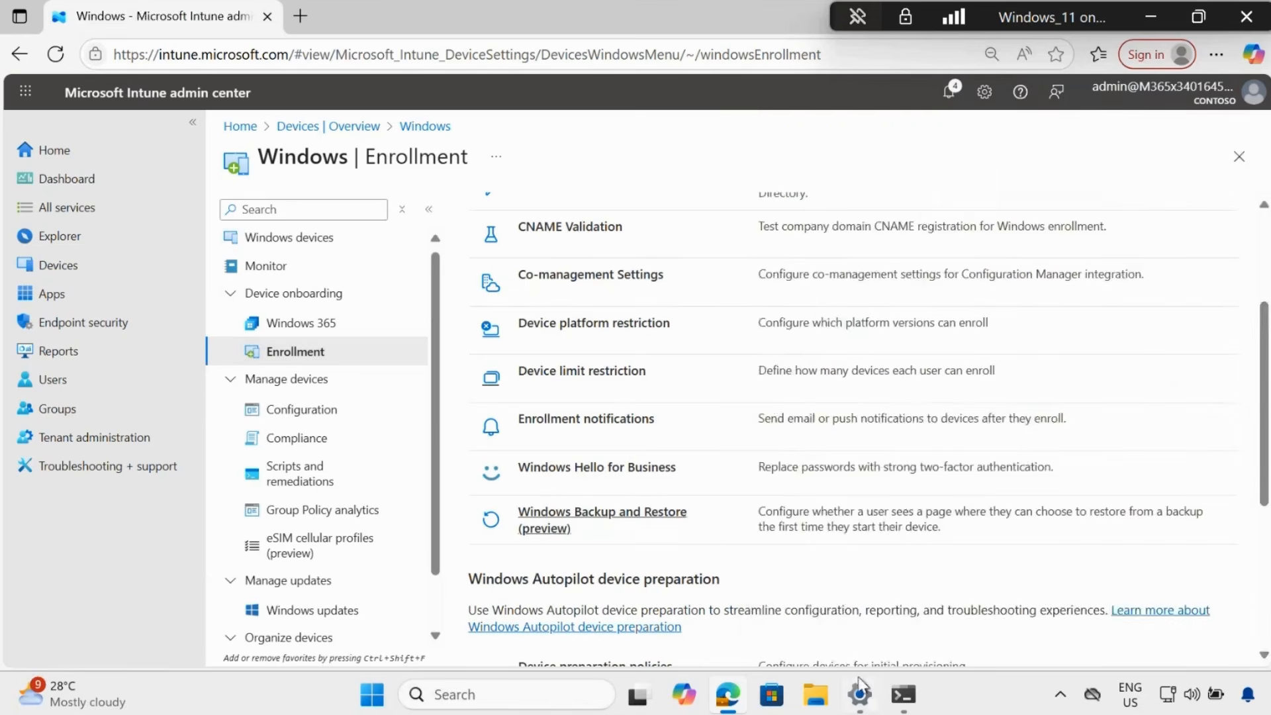
Step: Switch to Windows Settings, check the work account's managed policies for SettingsSync, and view the account's Windows backup page
click(862, 695)
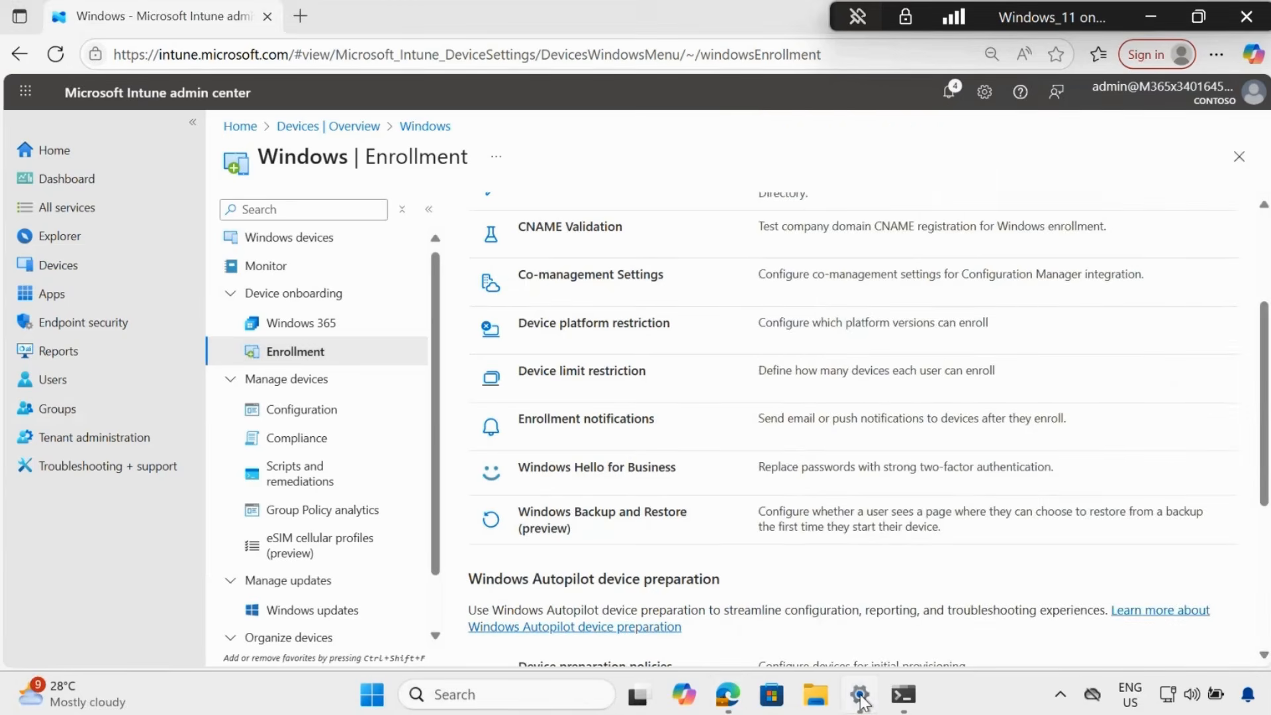
click(1221, 245)
click(1149, 309)
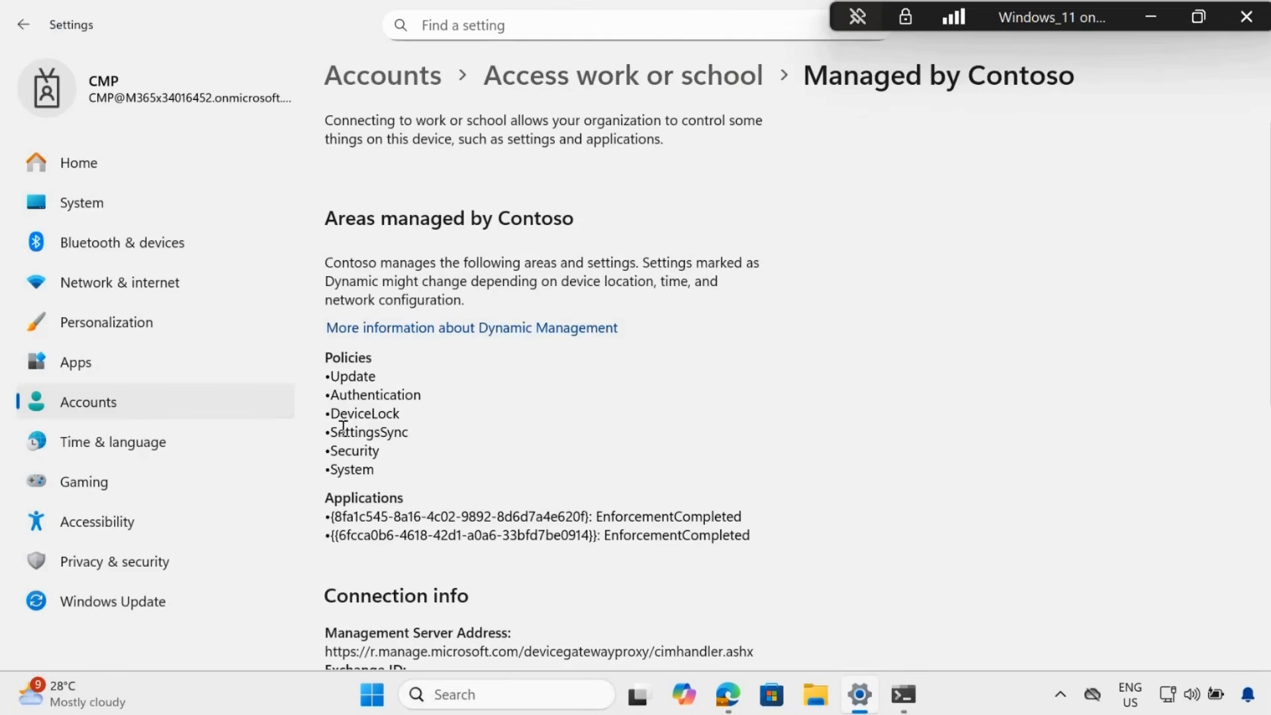
drag(333, 437, 409, 430)
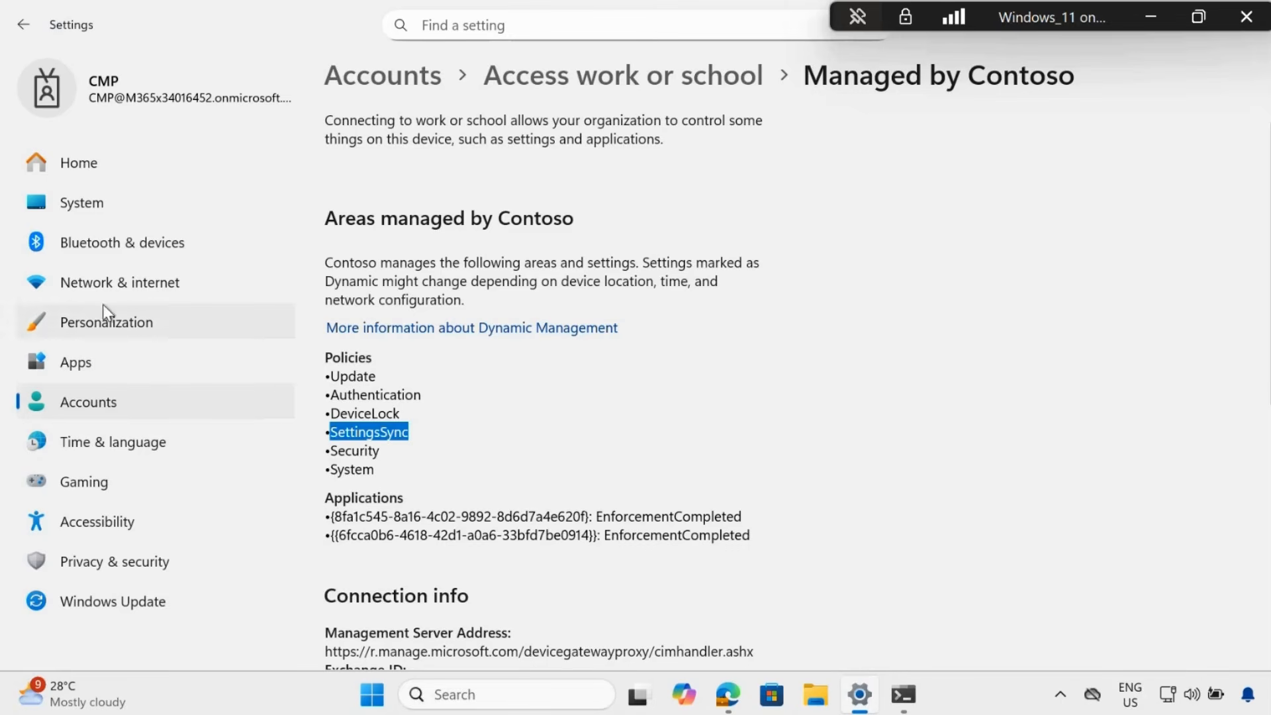
click(88, 415)
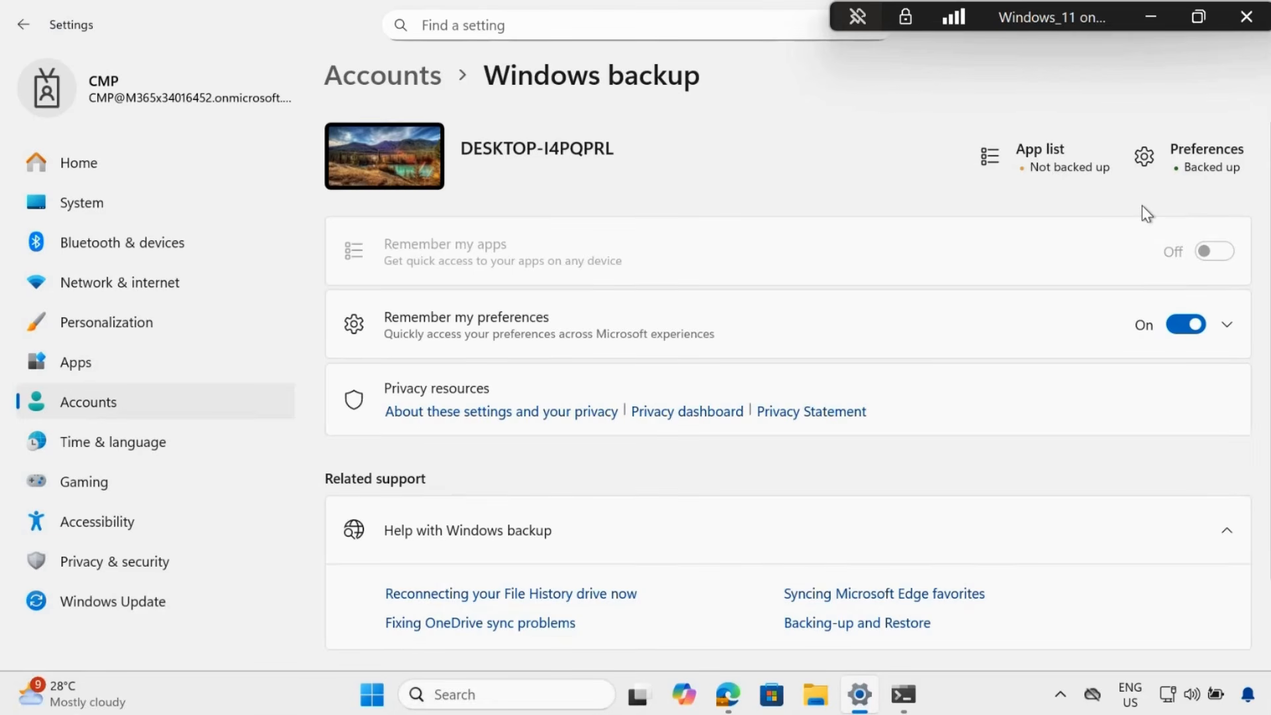
Step: Search Windows for "event", open Event Viewer in a maximized window, and select Applications and Services Logs
click(482, 700)
text(event)
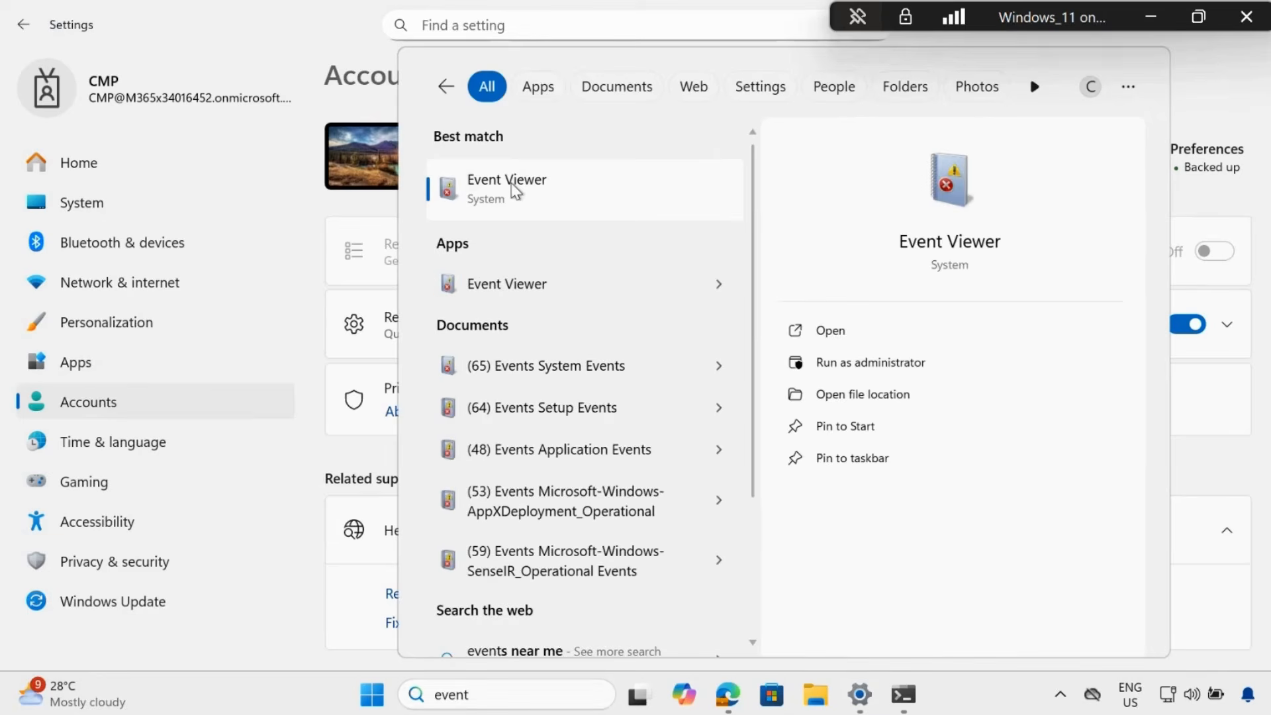
click(513, 190)
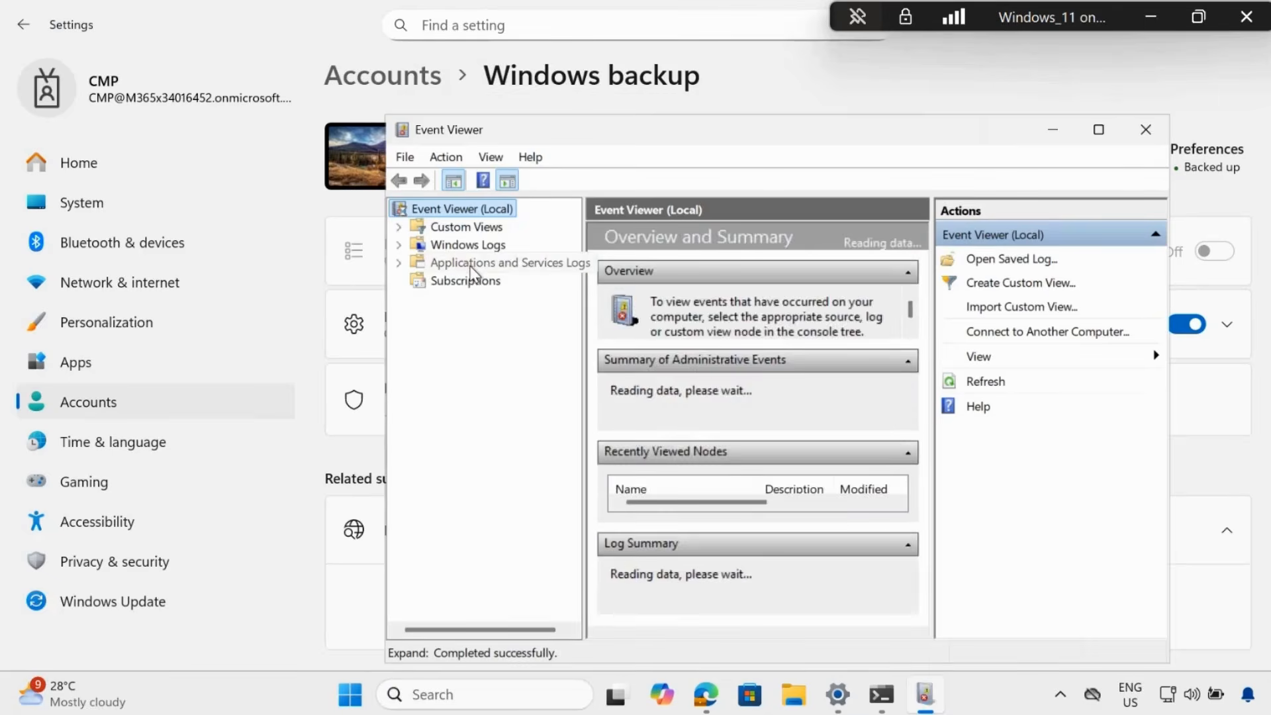
click(467, 264)
click(1098, 131)
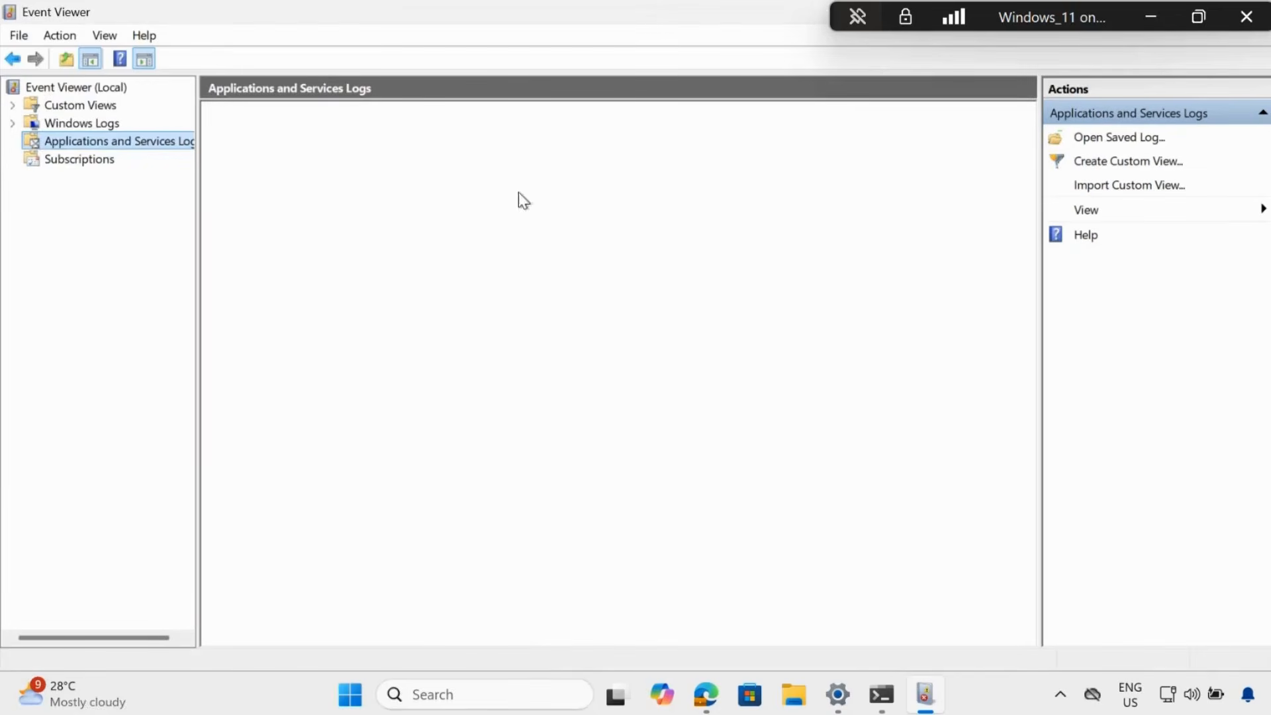
Step: Expand the Microsoft\Windows logs, widen the log tree, and select the DeviceManagement-Enterprise-Diagnostics-Provider folder
double_click(141, 145)
click(31, 212)
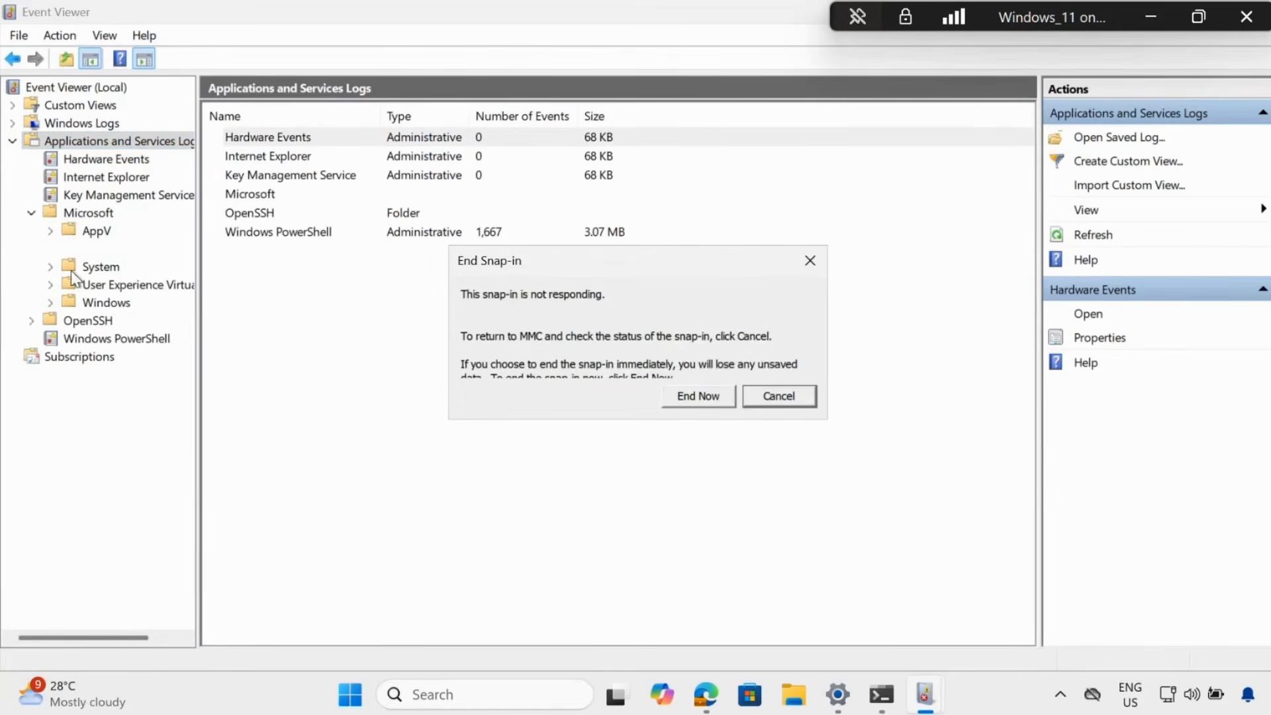
click(809, 261)
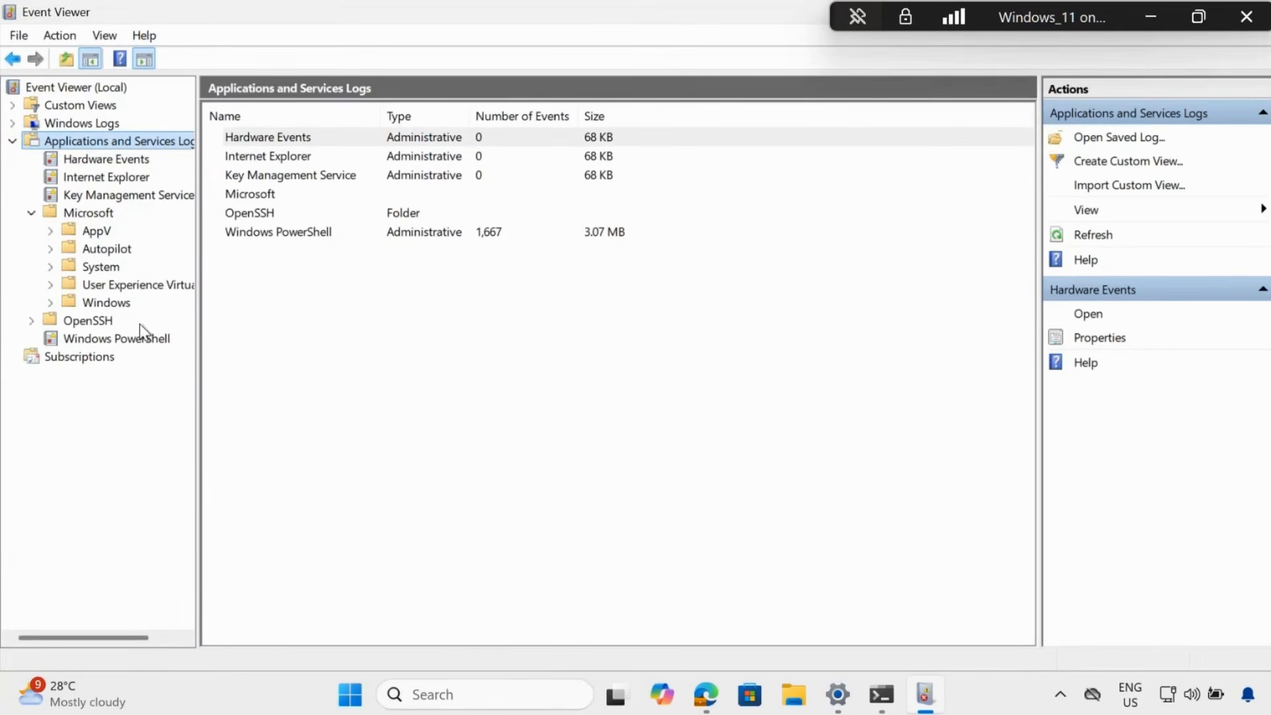
click(55, 304)
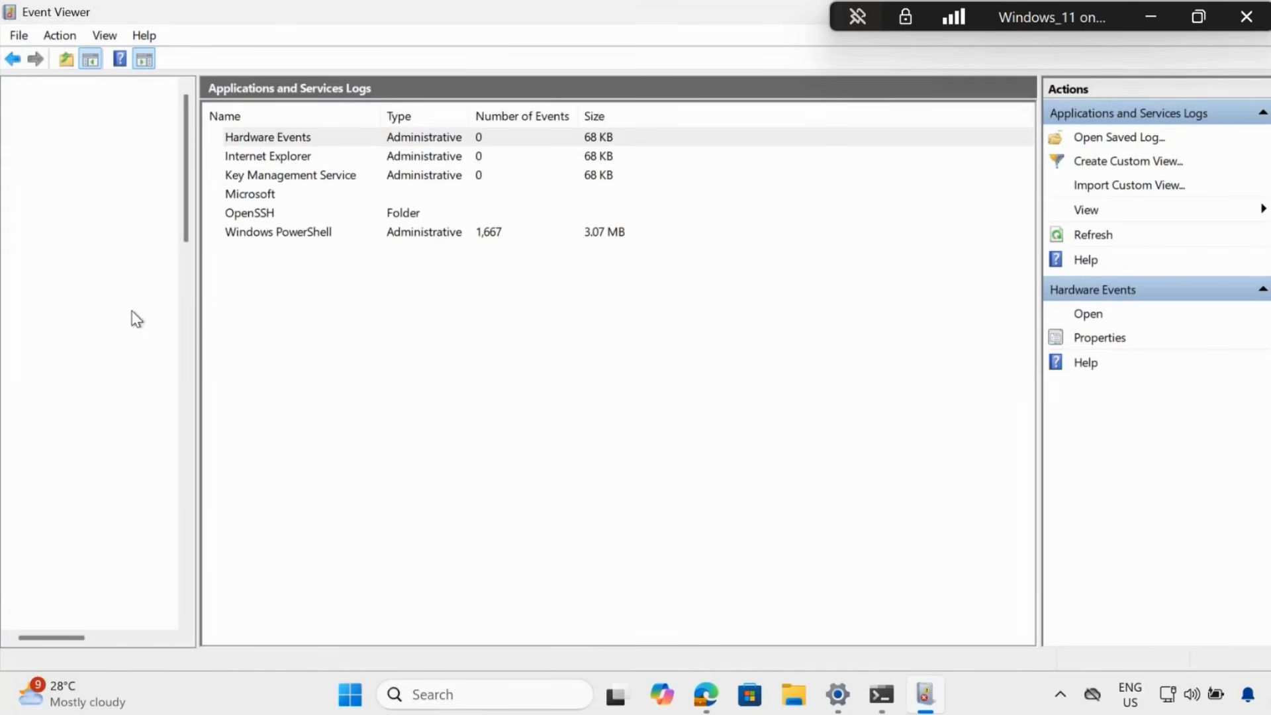
drag(197, 312, 397, 312)
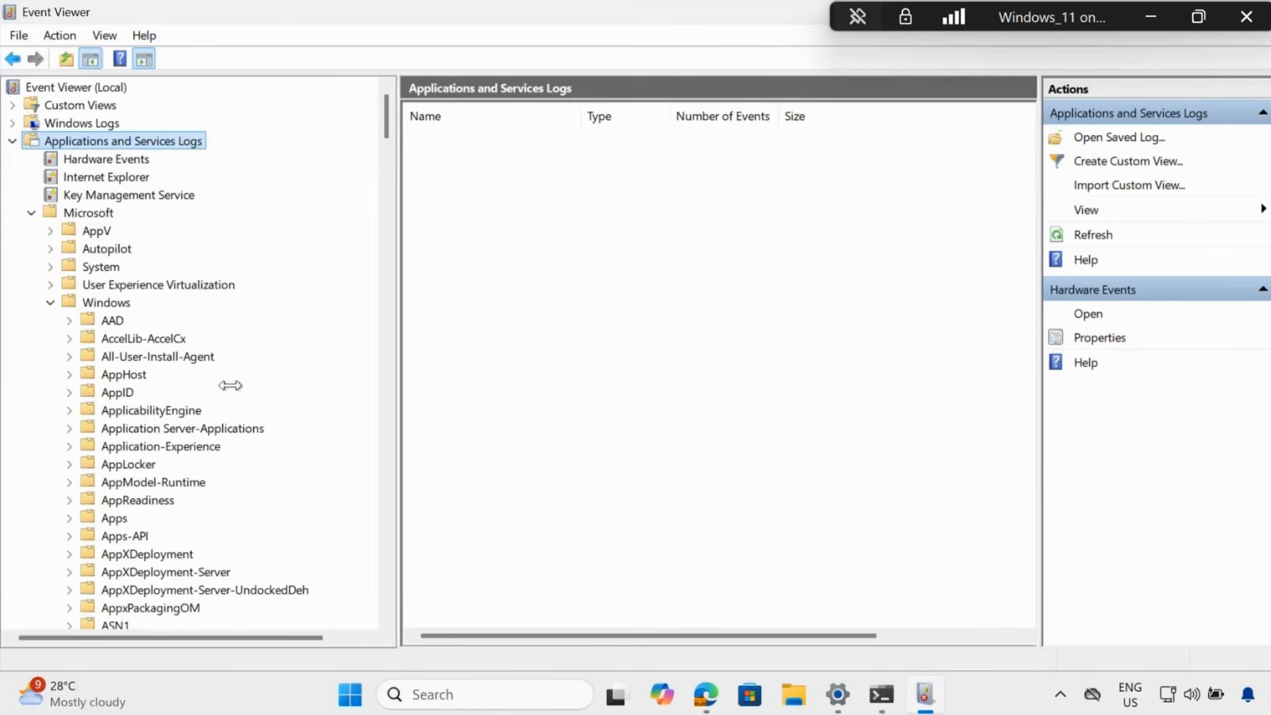
scroll(228, 385, down, 8)
scroll(228, 385, down, 12)
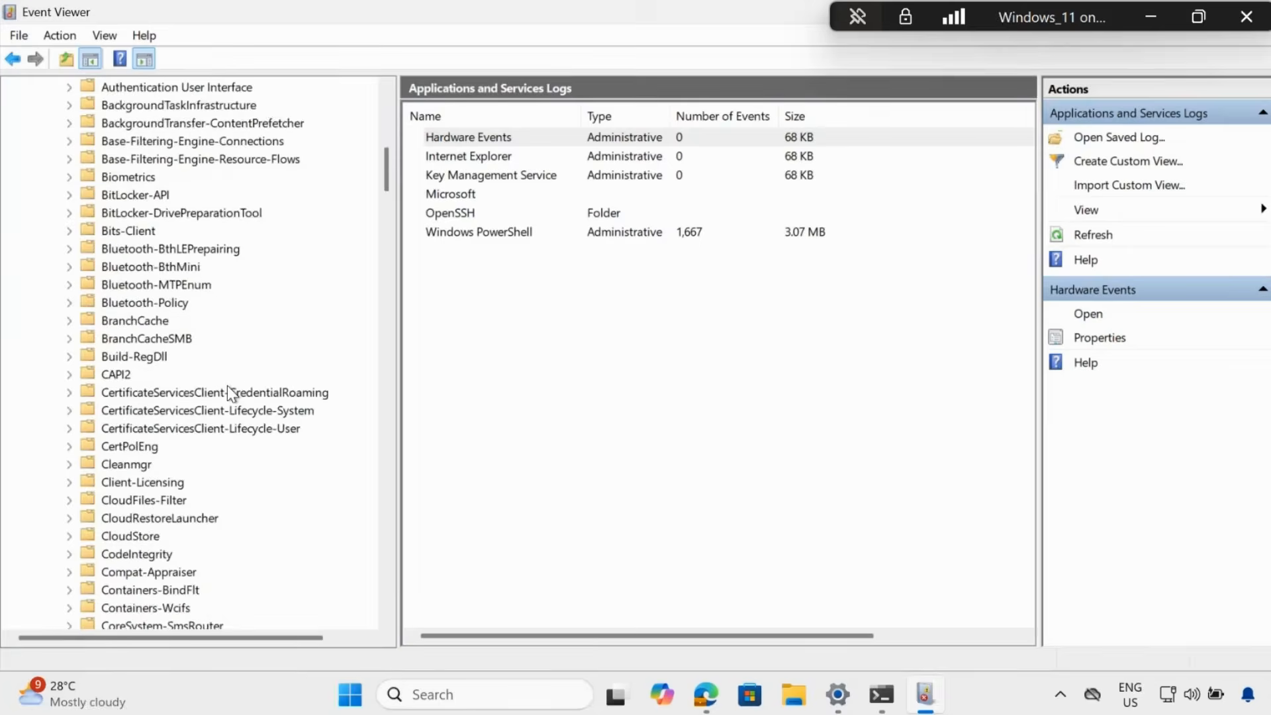
click(167, 361)
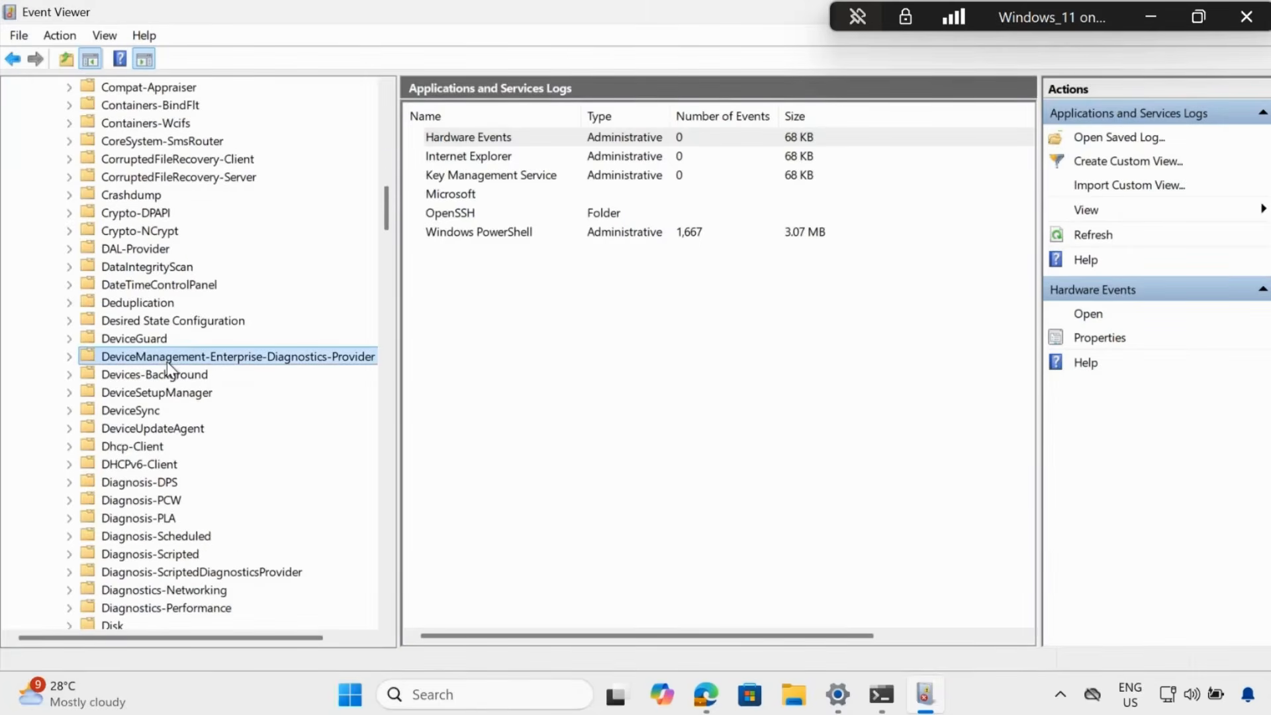
Step: Open the Admin log under DeviceManagement-Enterprise-Diagnostics-Provider and examine the event 814 details for the EnableWindowsBackup policy in the SettingsSync area
click(68, 356)
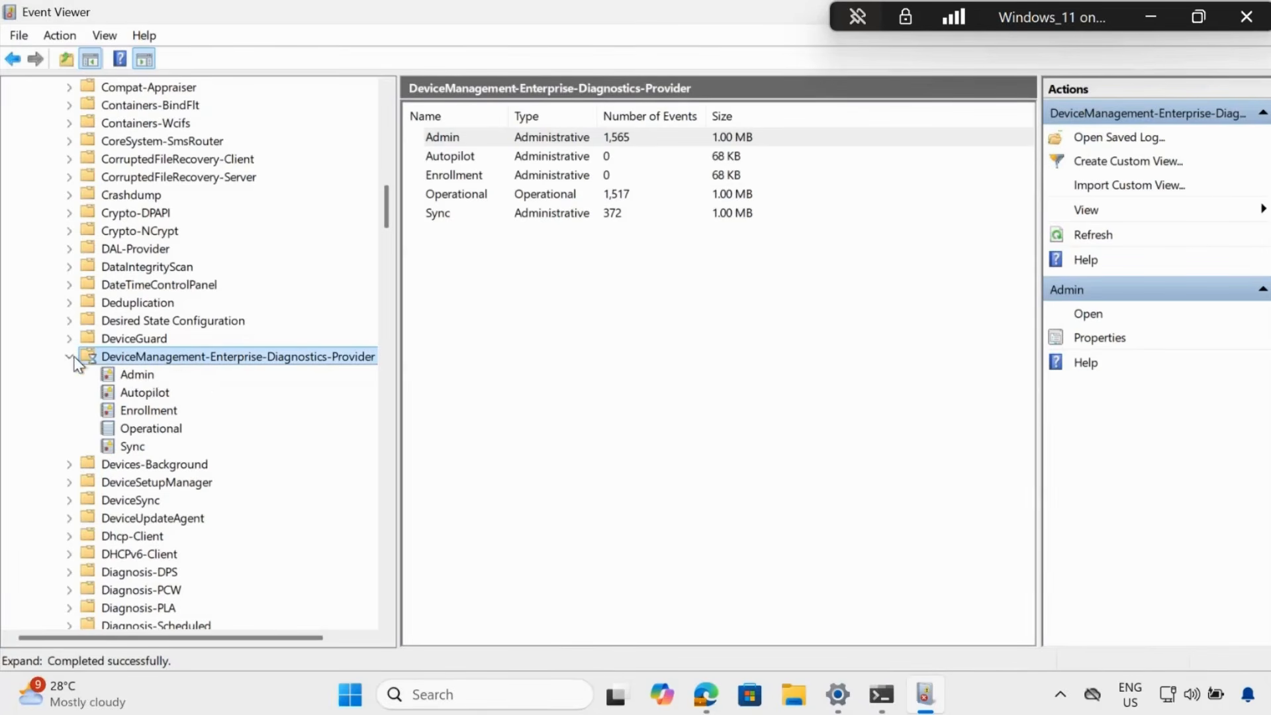
click(139, 375)
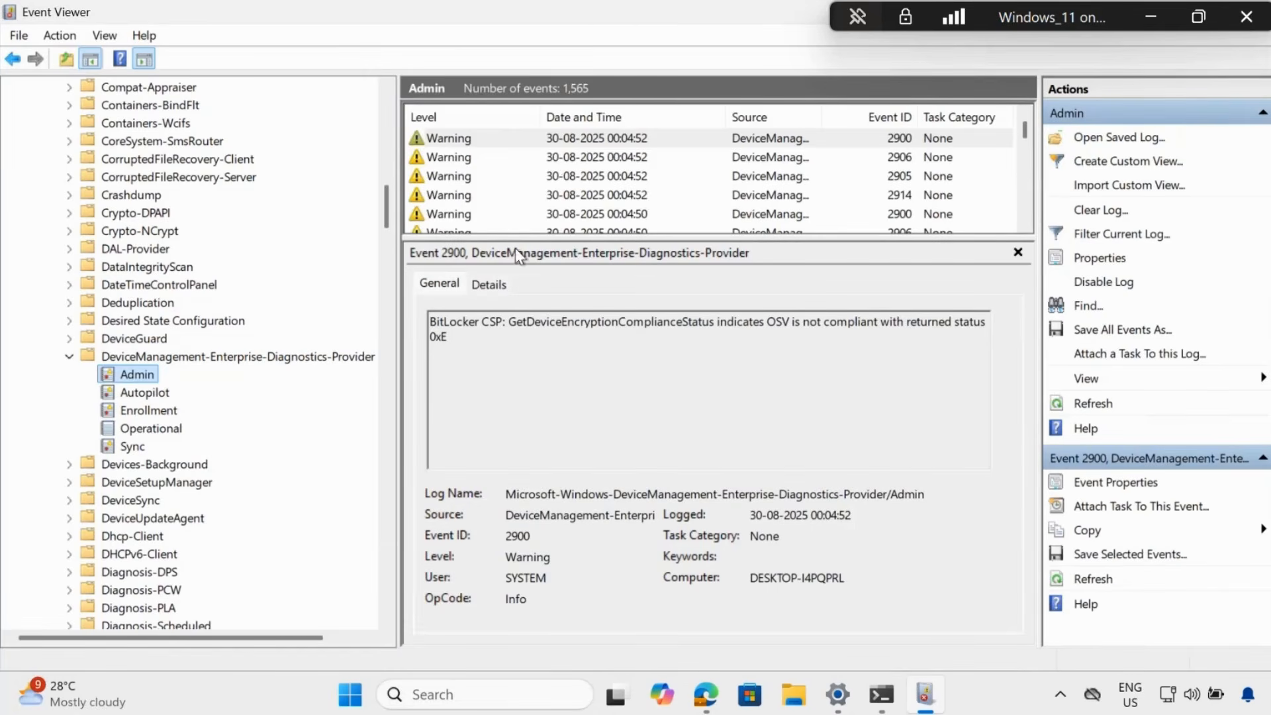
scroll(523, 212, down, 2)
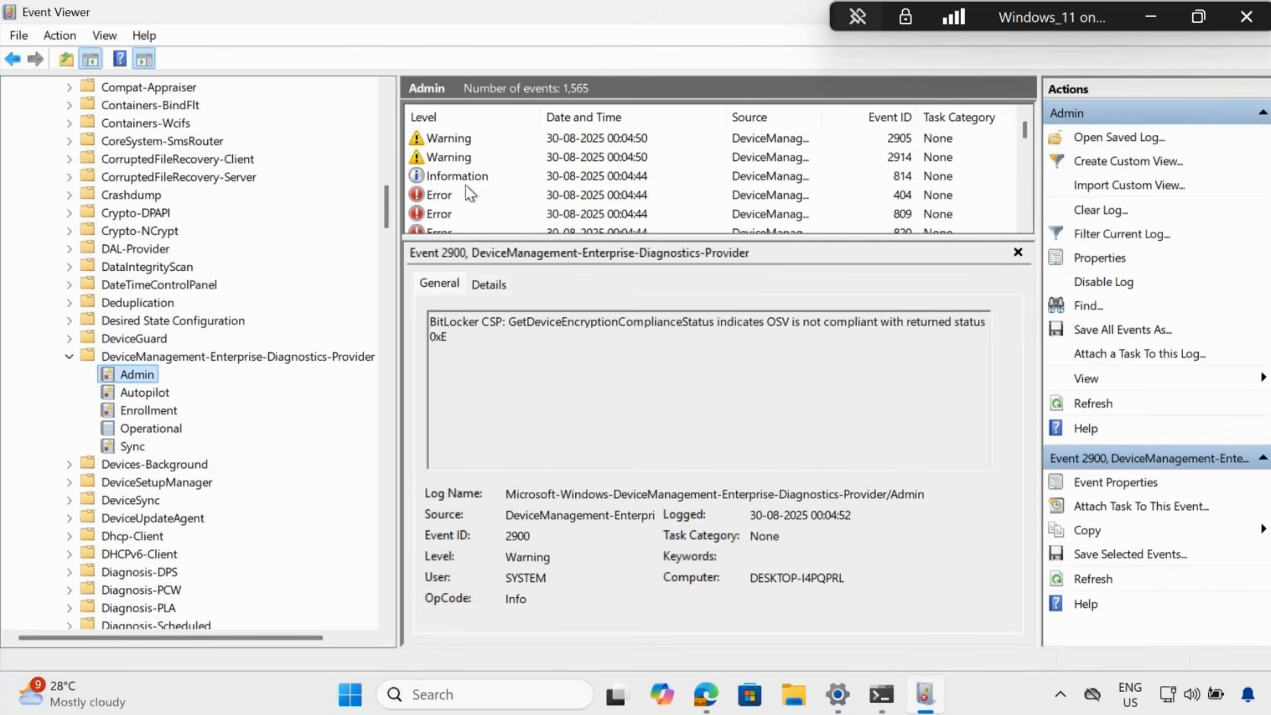
click(453, 176)
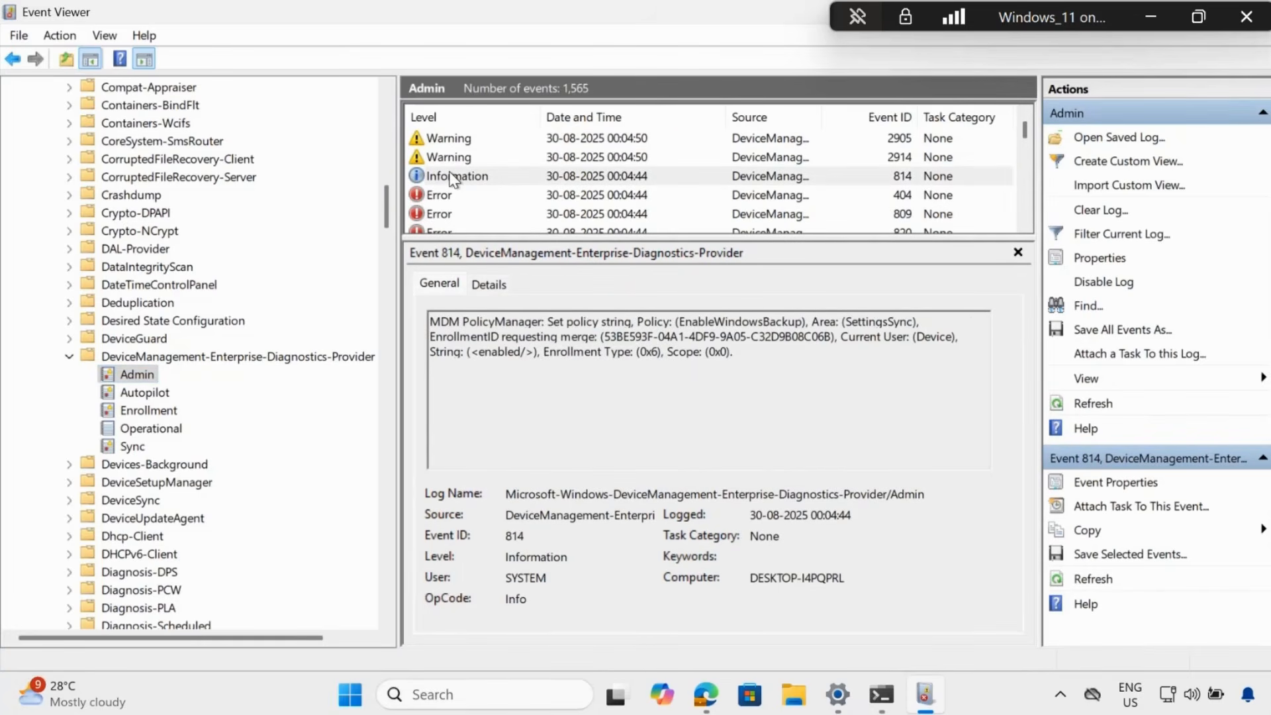
drag(549, 322, 601, 324)
click(461, 182)
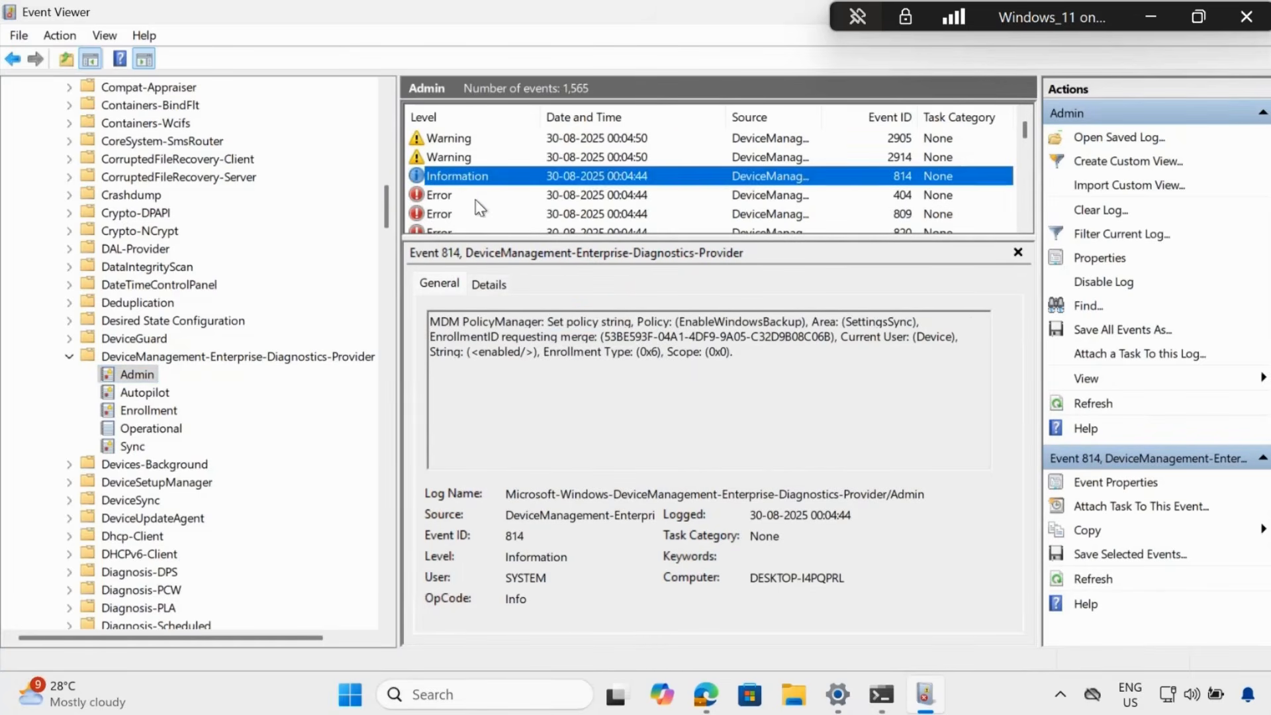
drag(678, 322, 912, 320)
click(852, 322)
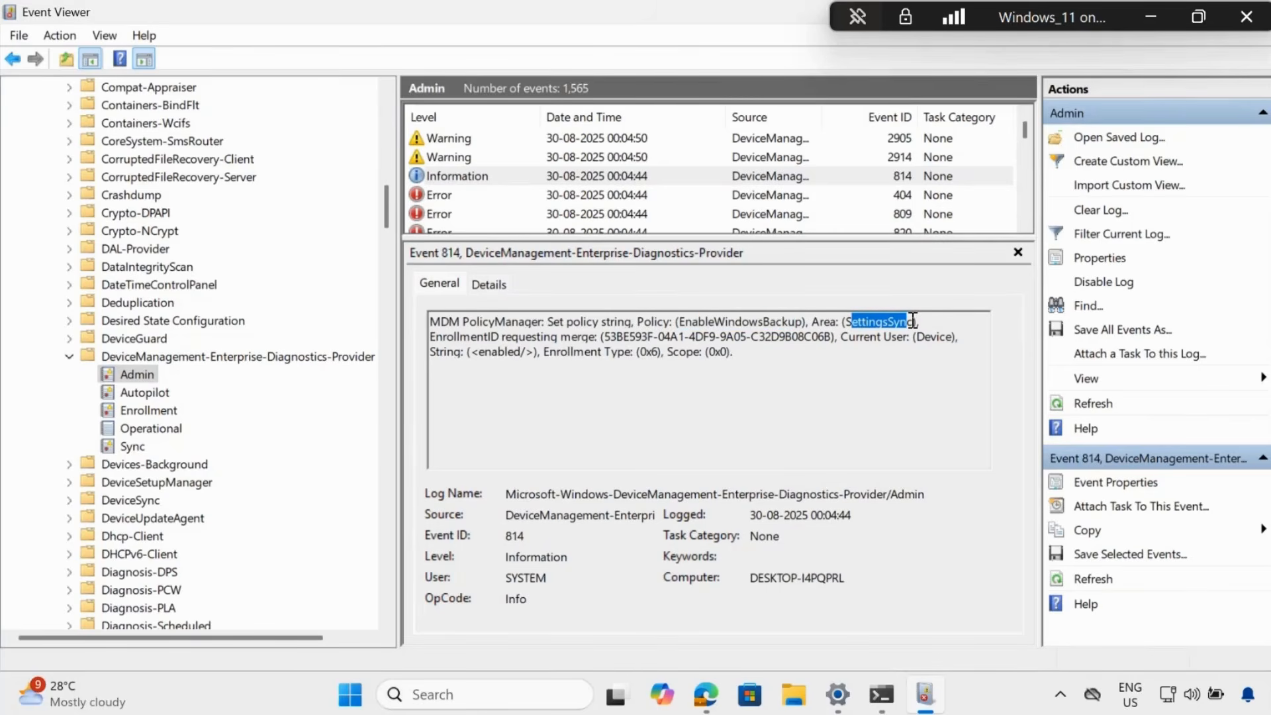
click(744, 368)
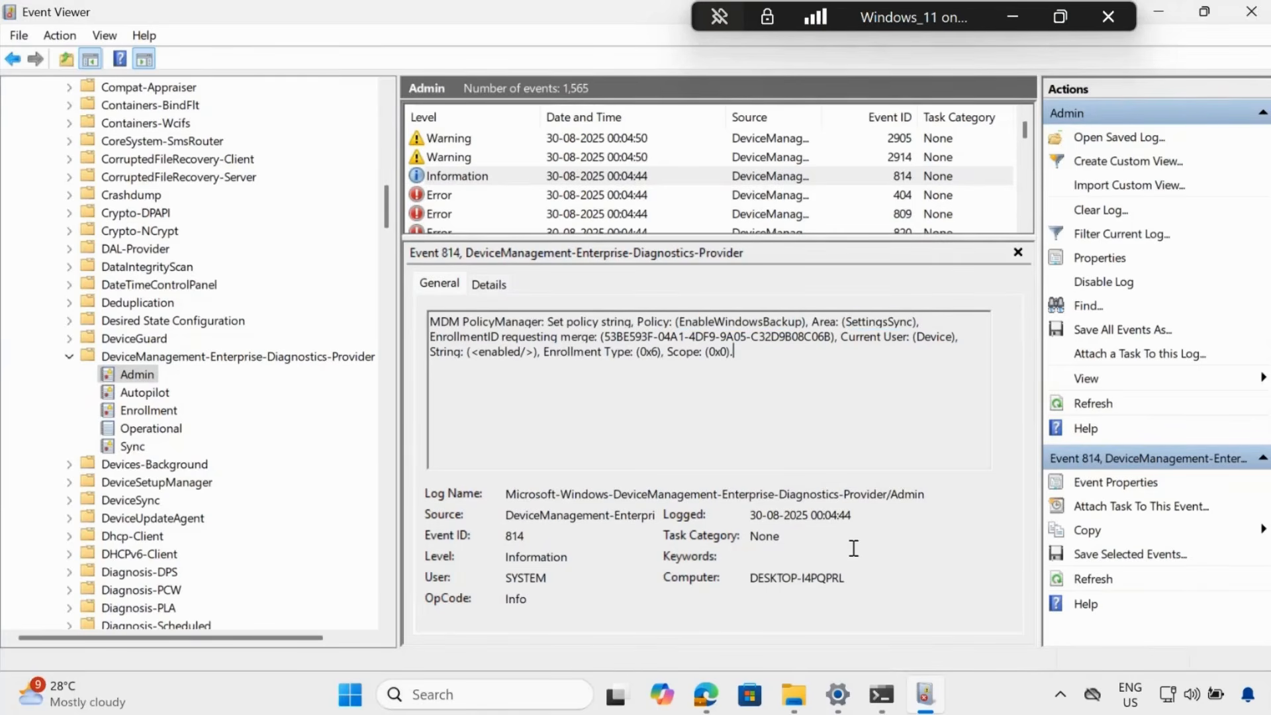
Step: Search Windows for "task", open Task Scheduler, and select the Microsoft\Windows\CloudRestore folder in the library
click(539, 699)
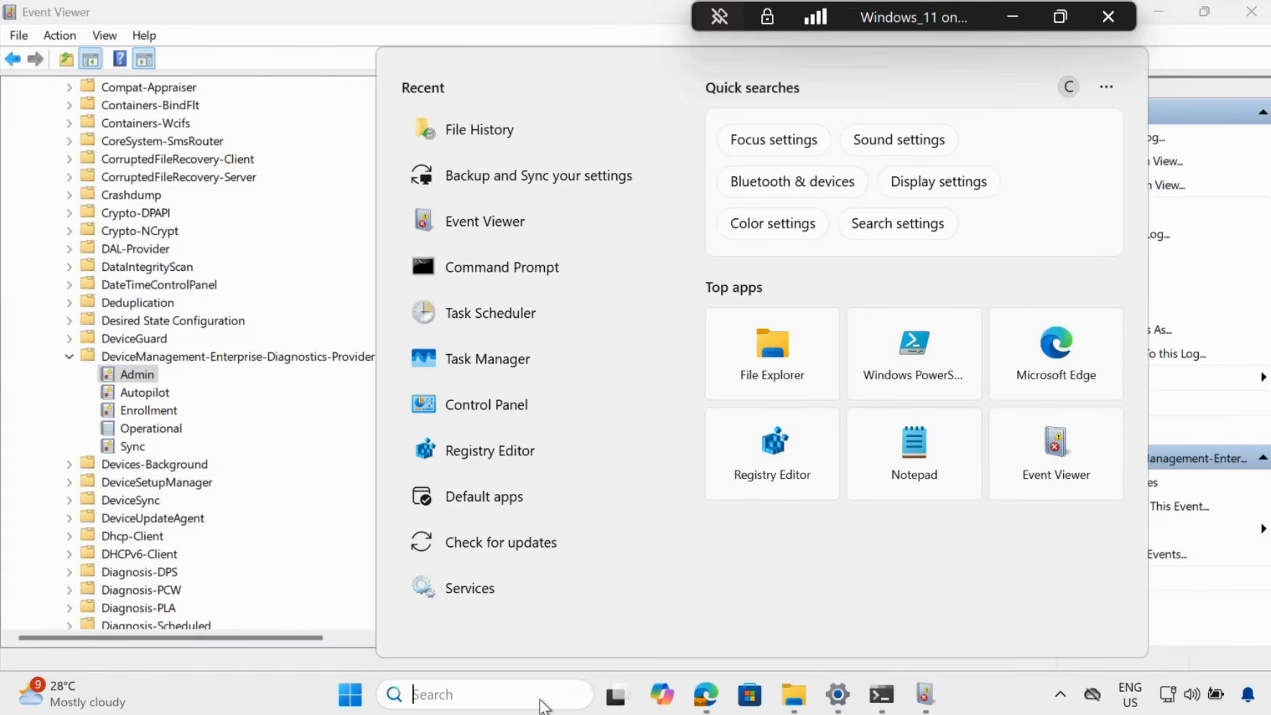
text(task)
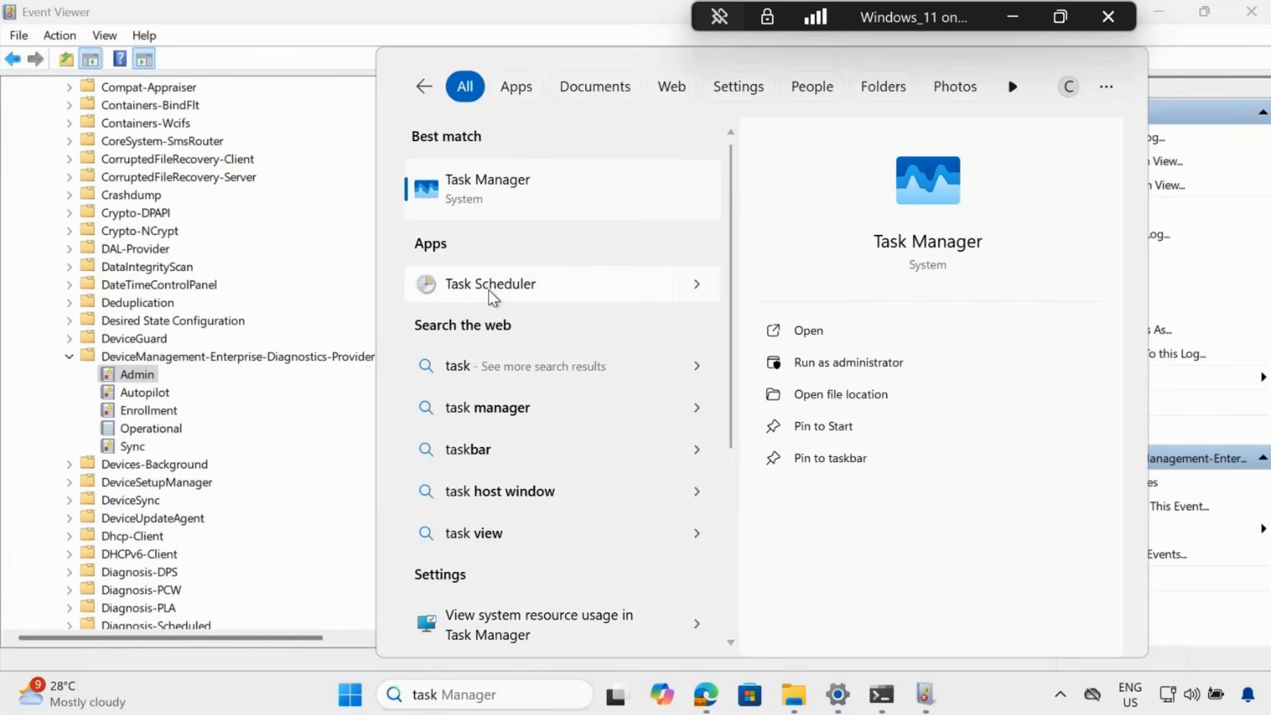
key(Escape)
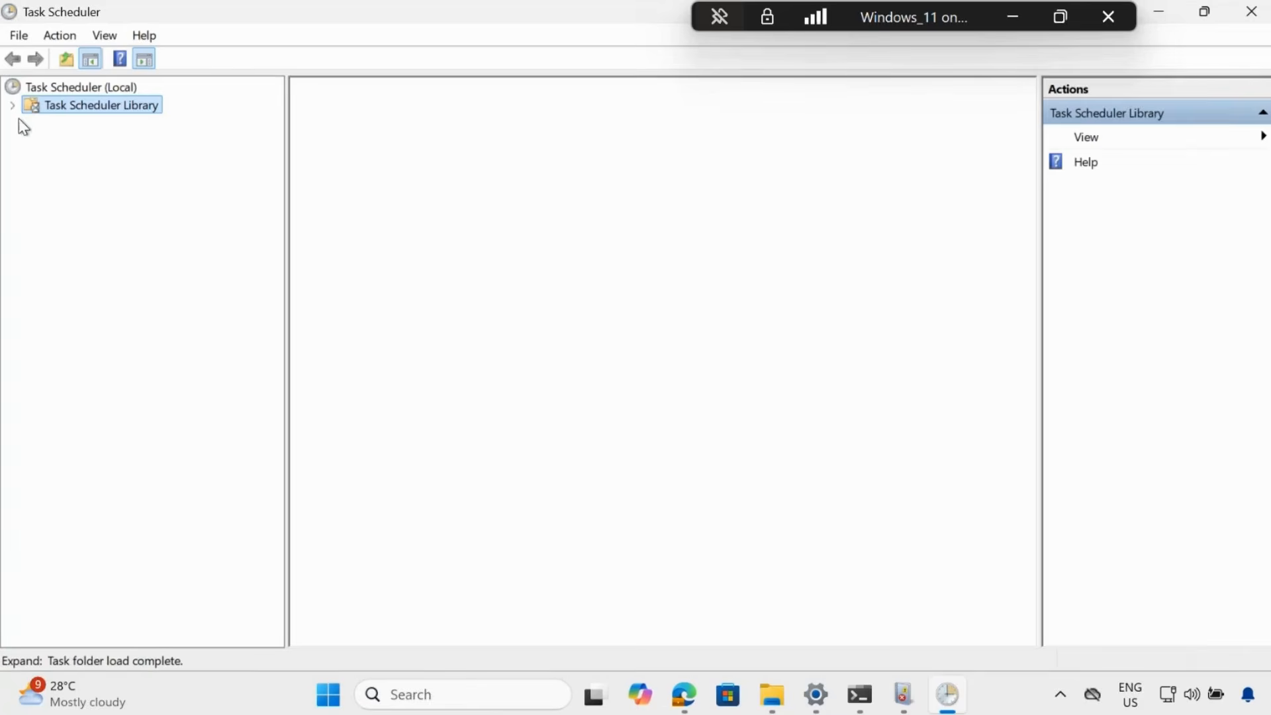
click(12, 108)
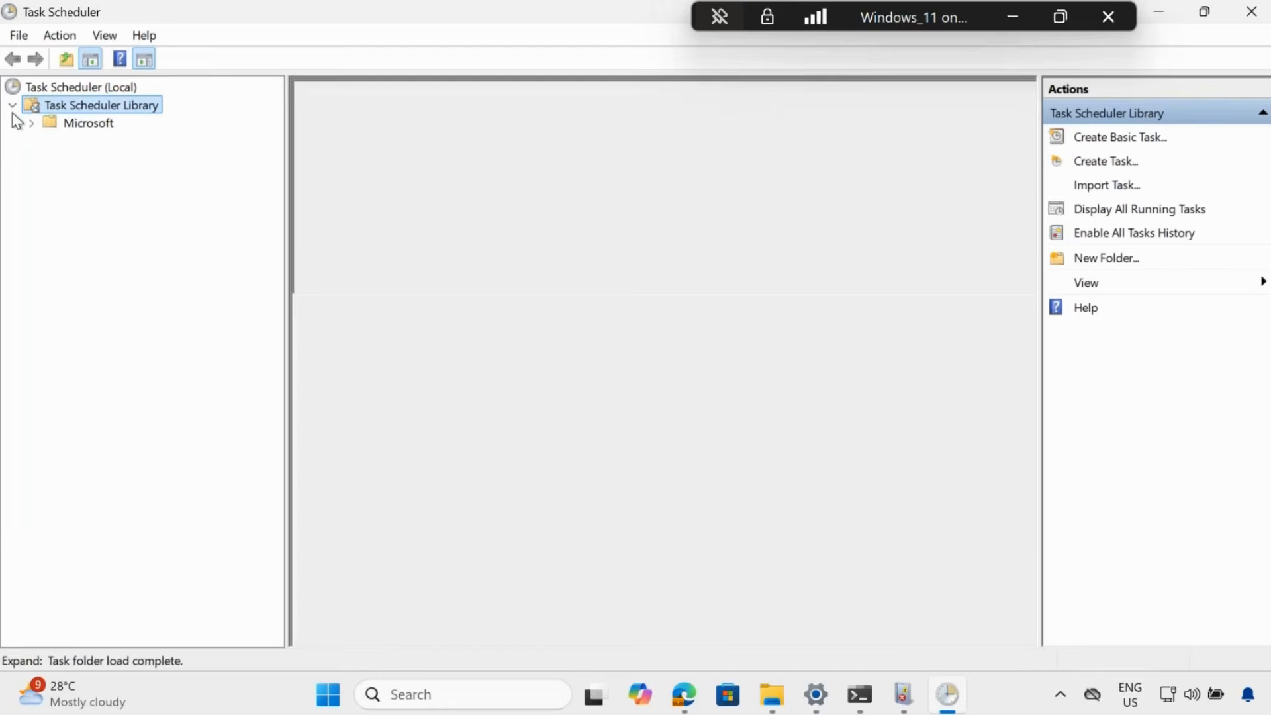
click(31, 124)
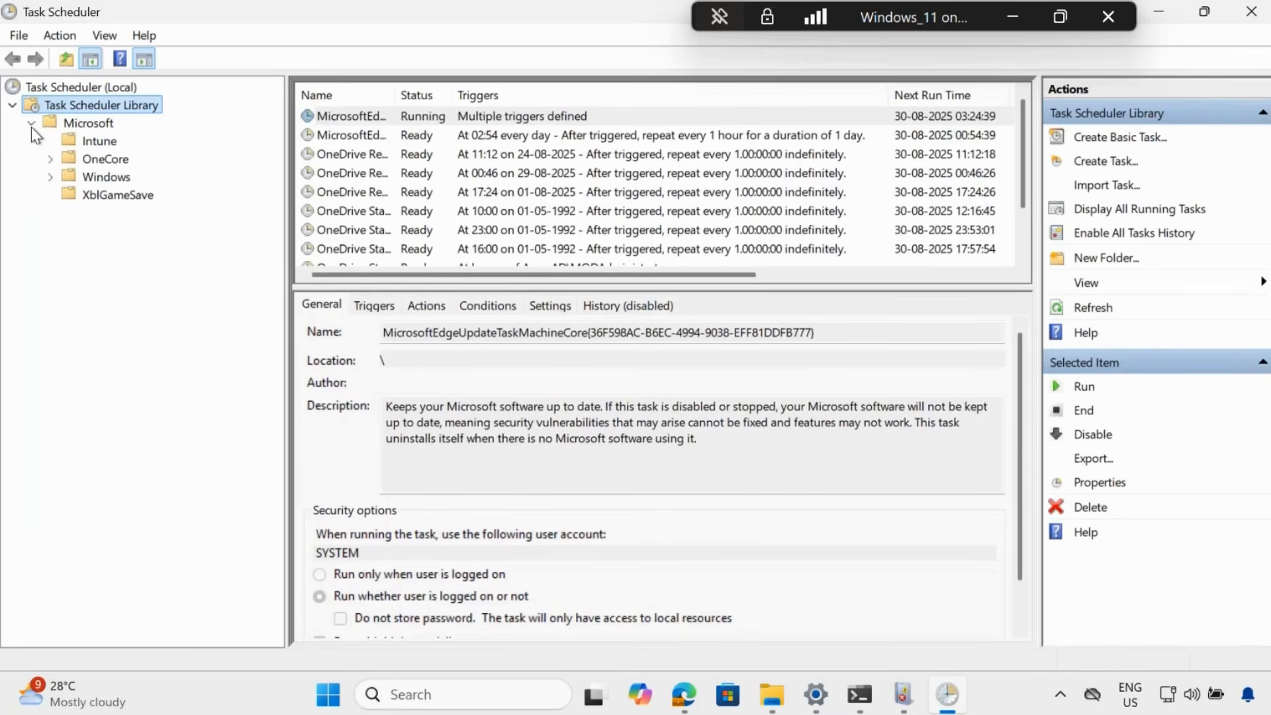
click(51, 176)
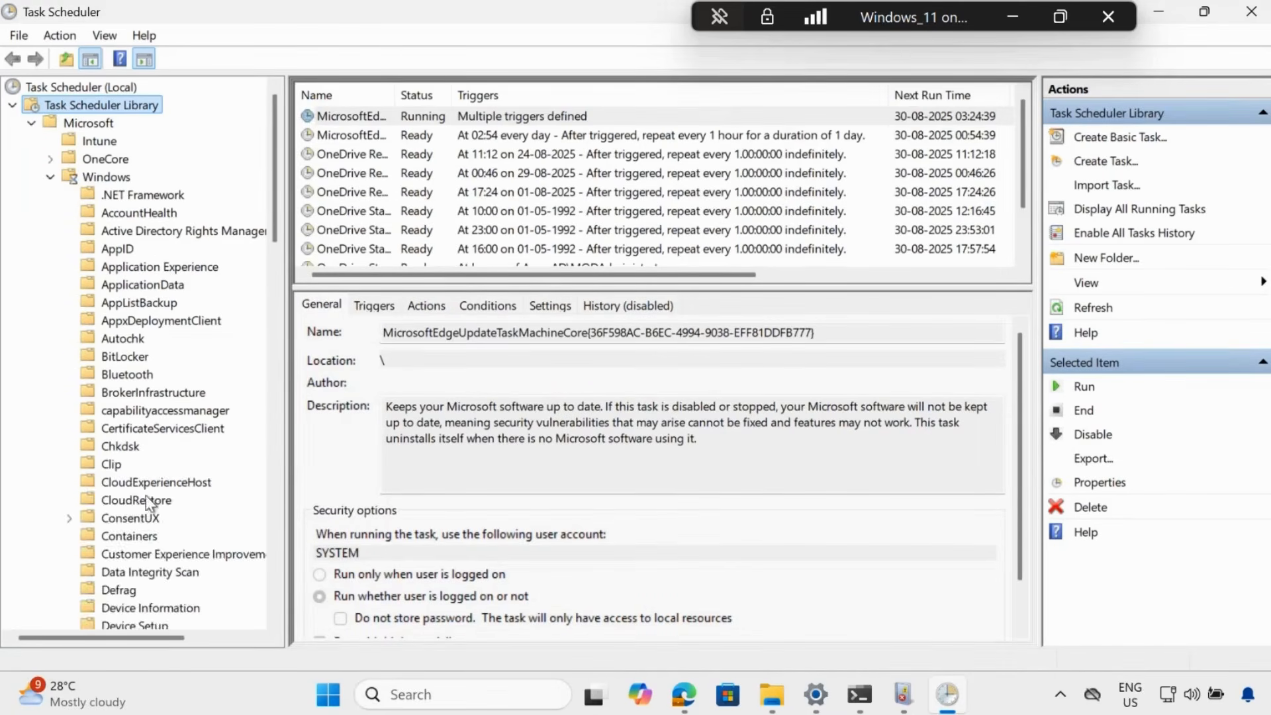
click(145, 501)
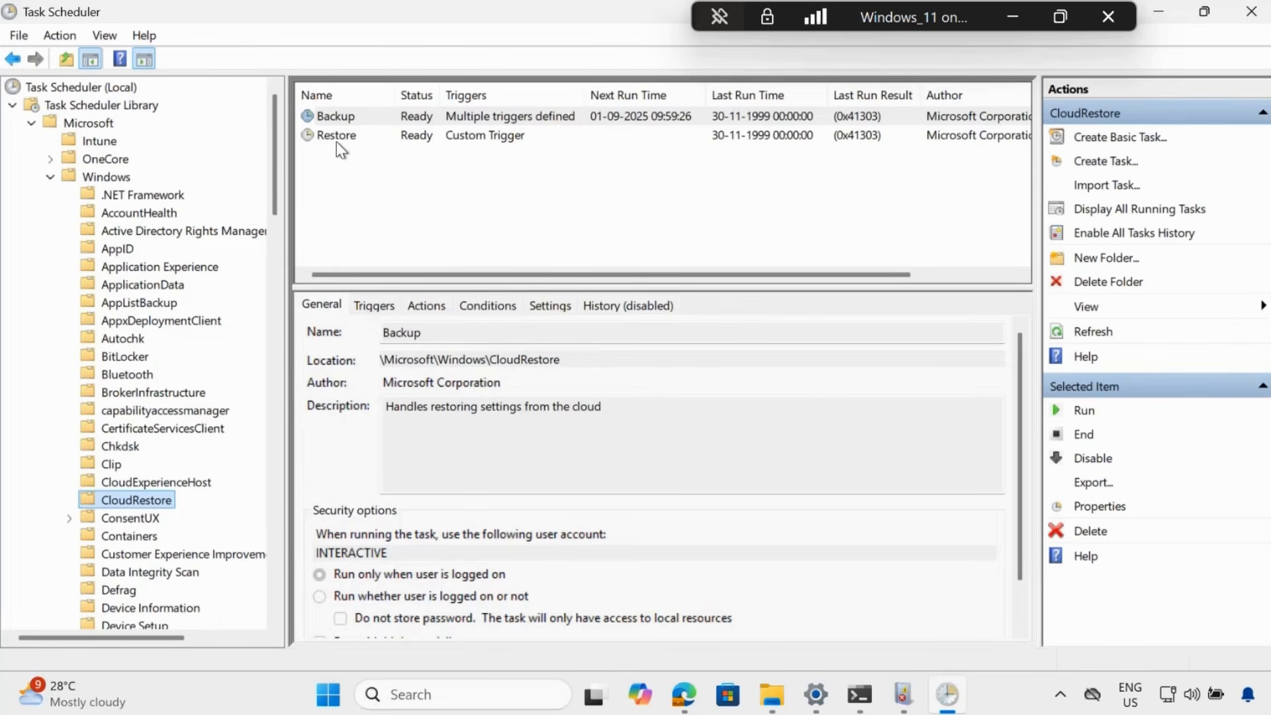
Step: Run the Backup task in the CloudRestore folder and refresh the task list
right_click(596, 121)
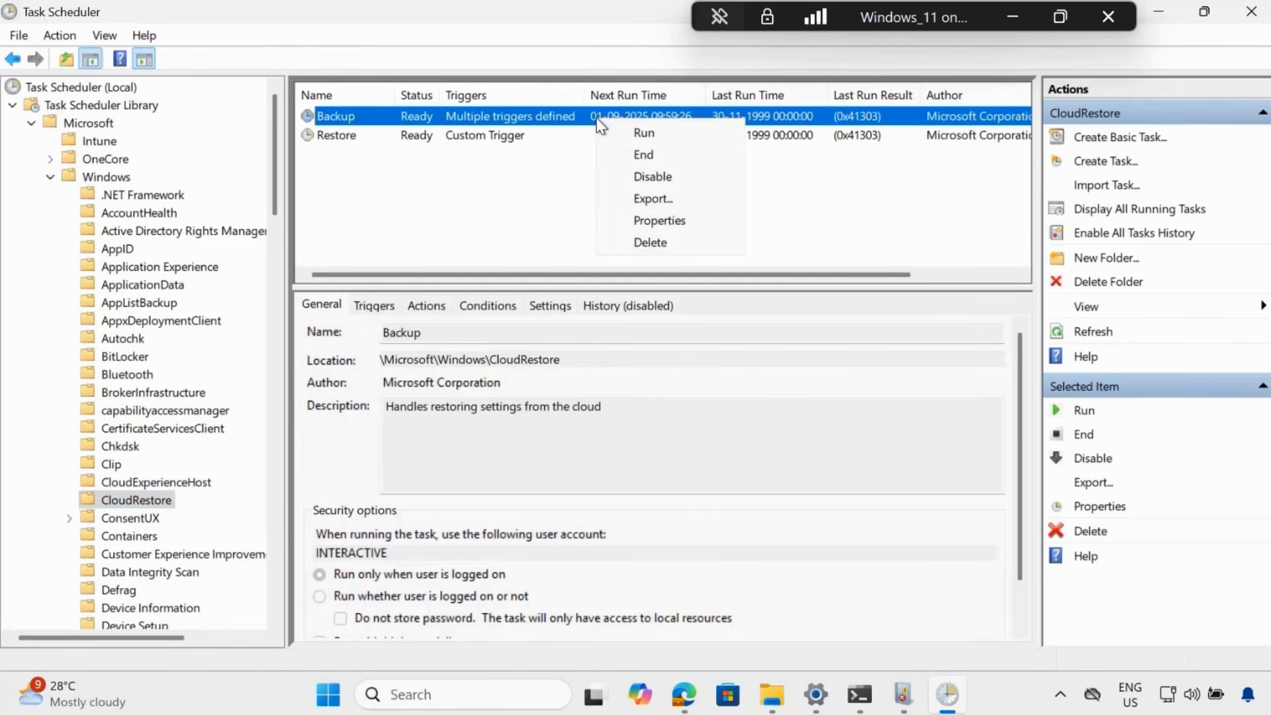
click(645, 135)
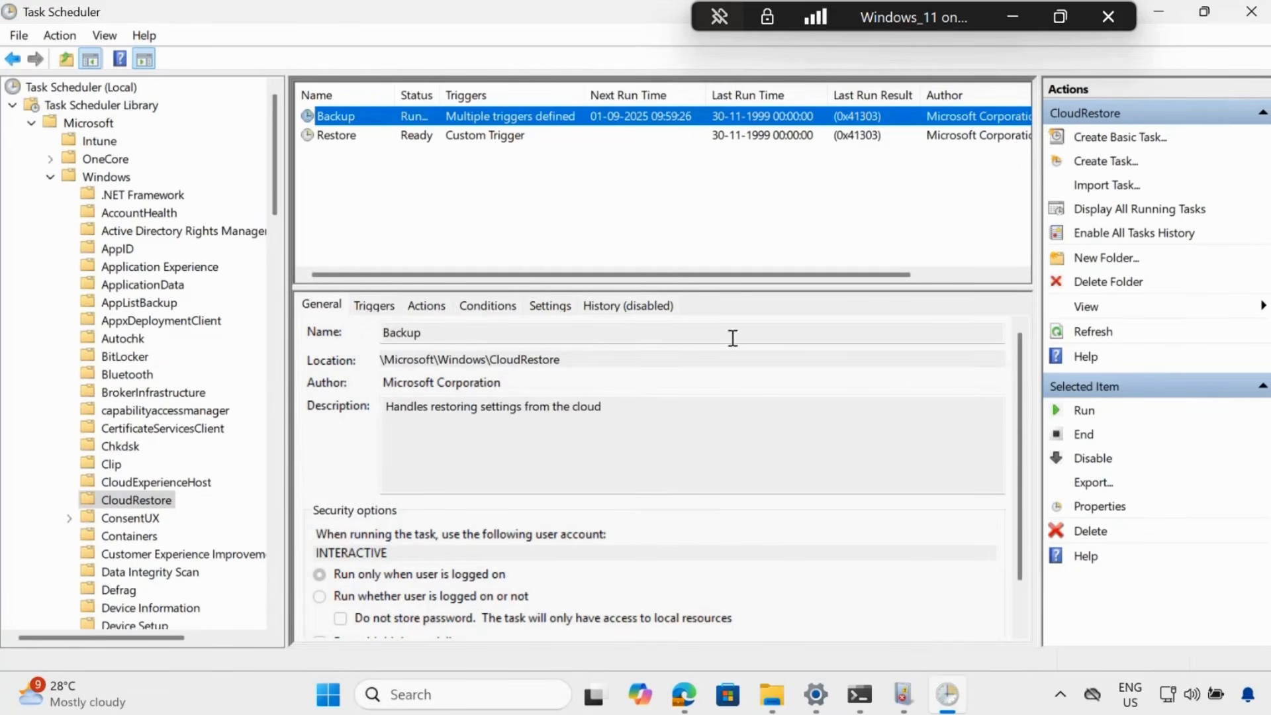
click(1092, 331)
click(1092, 332)
click(1094, 333)
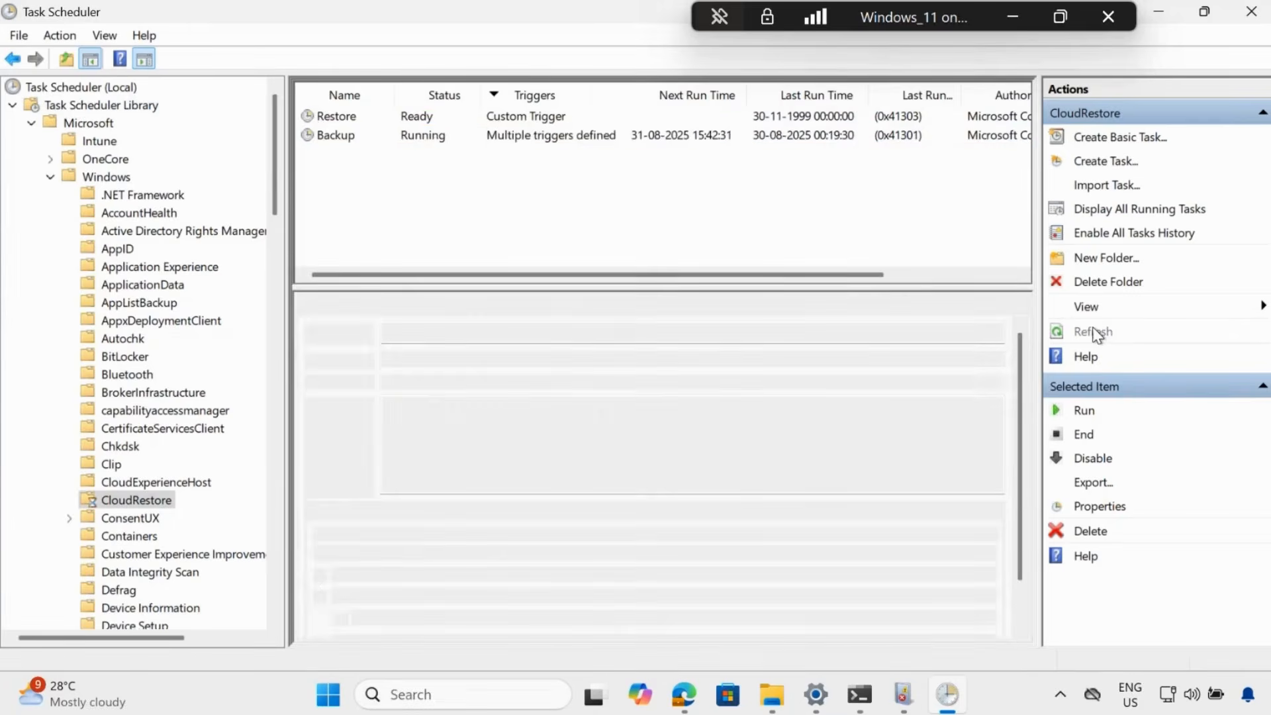
click(1093, 333)
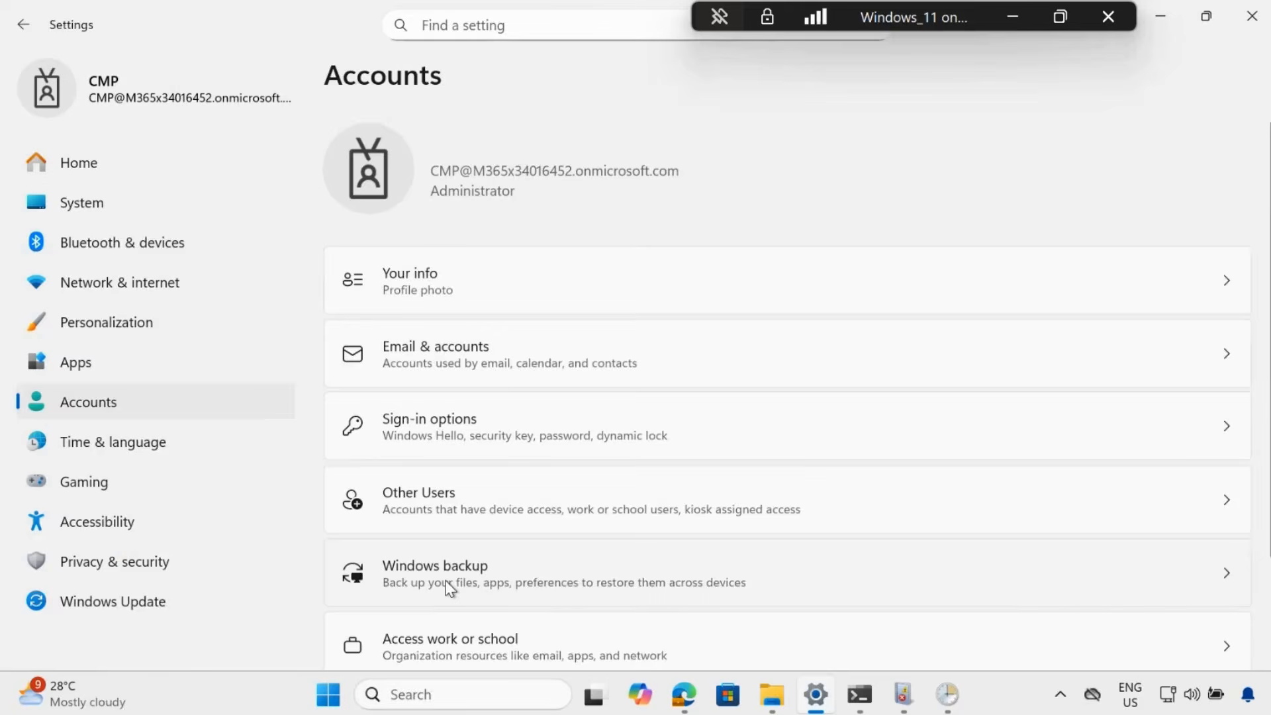
Step: Check the backup status on the Windows backup page of the Accounts settings
click(450, 583)
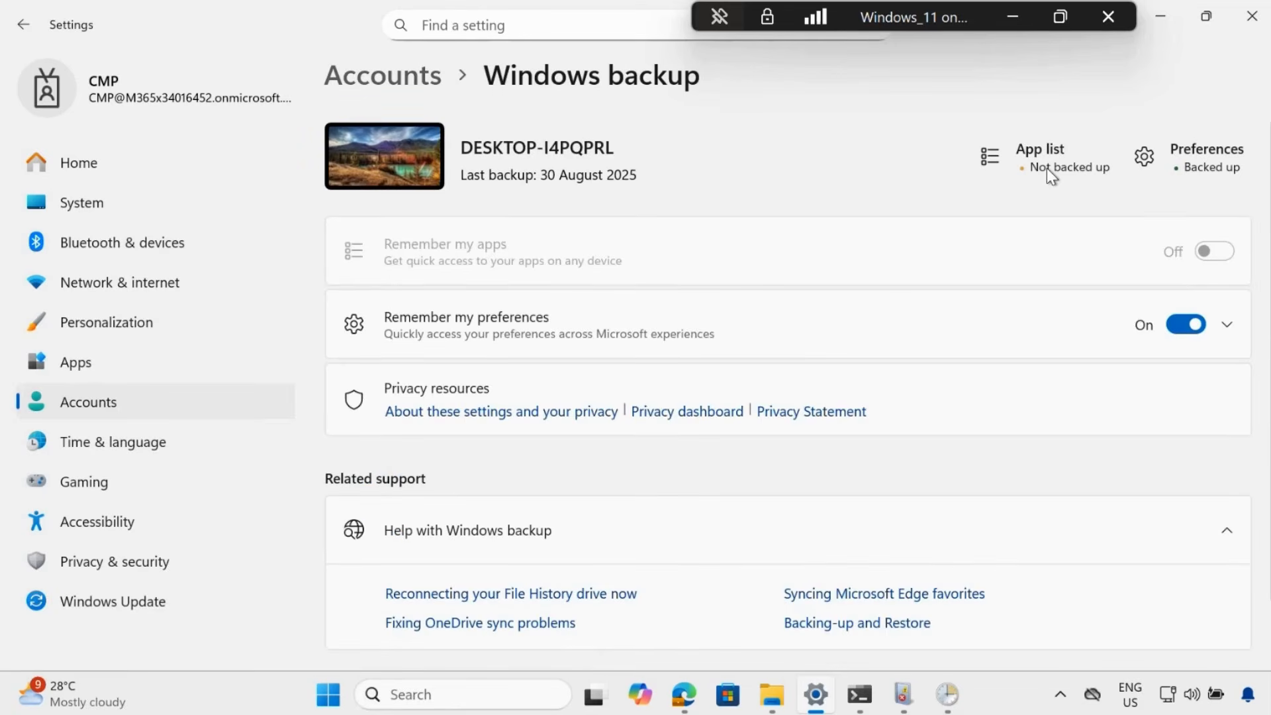
click(343, 697)
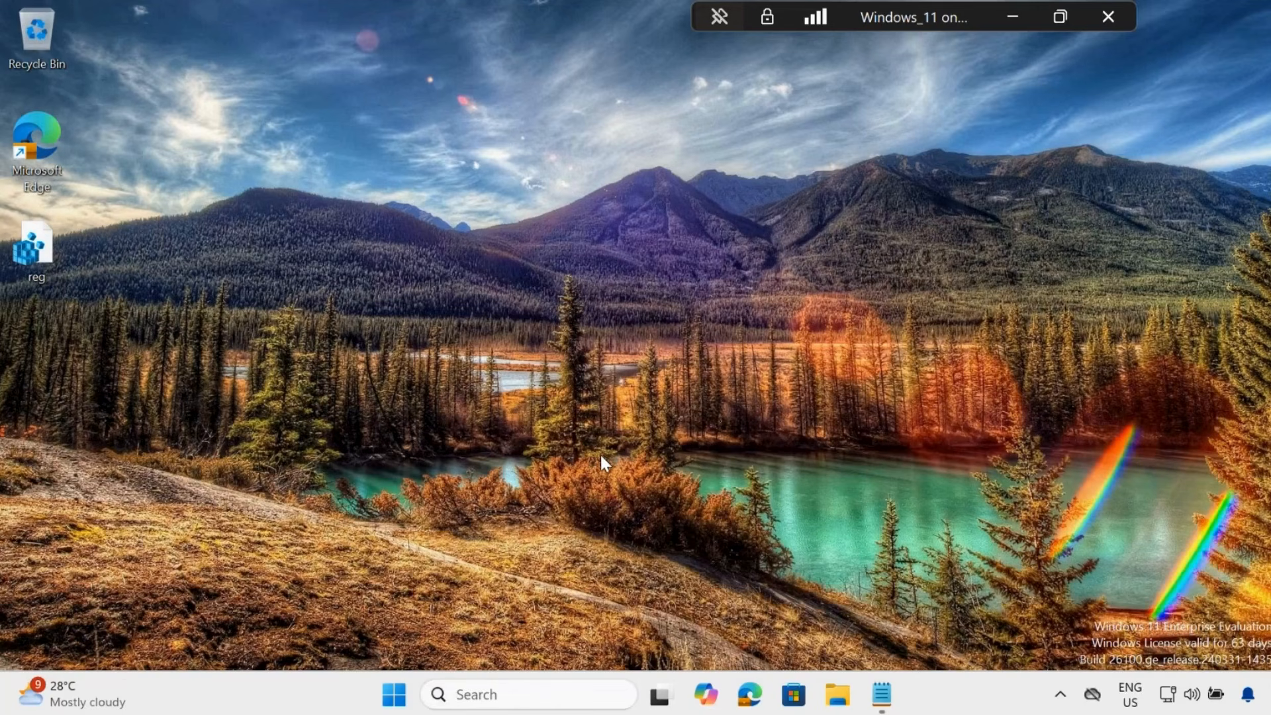
Step: Copy the command explorer.exe shell:appsfolder\MicrosoftWindows.Client.CBS_cw5n1h2txyewy!WindowsBackup from the open Notepad file and minimize Notepad
click(882, 694)
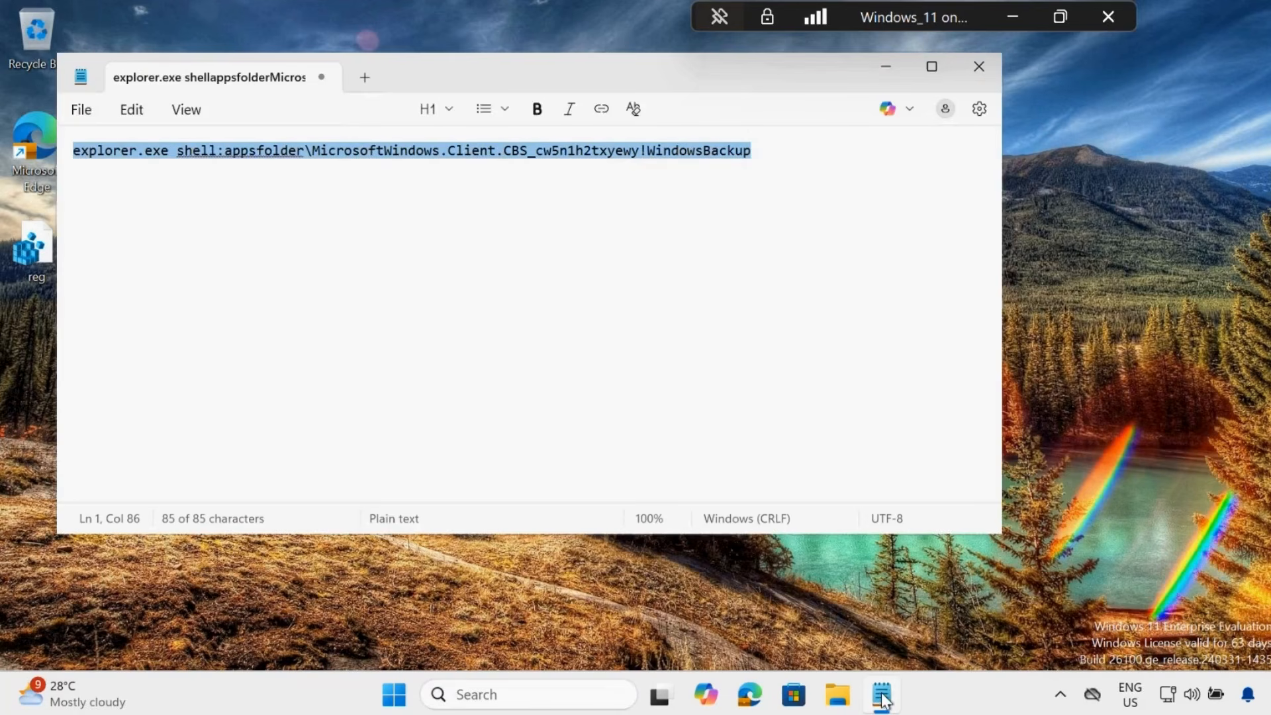
click(748, 238)
drag(761, 156, 66, 159)
click(313, 159)
drag(791, 158, 80, 154)
right_click(78, 154)
click(159, 190)
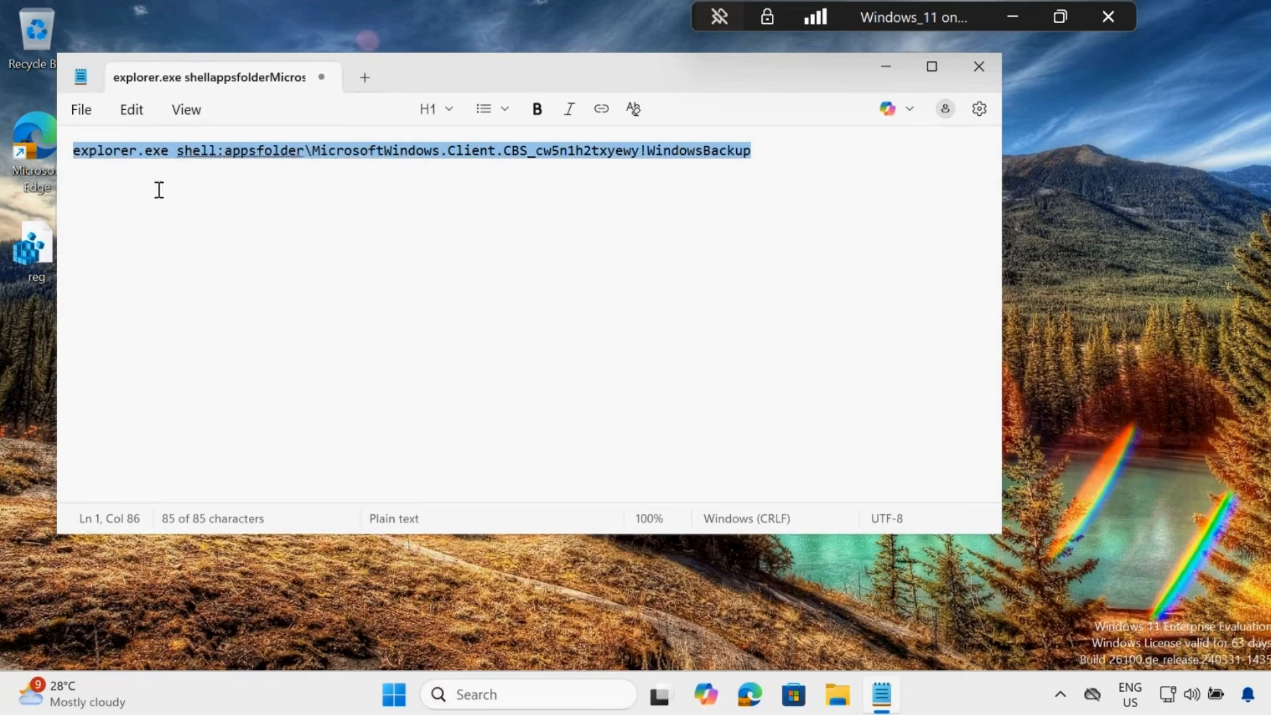
right_click(189, 163)
click(285, 206)
click(888, 72)
Step: Replace the entry in the Run dialog with the copied command and execute it to open Windows Backup
key(super+r)
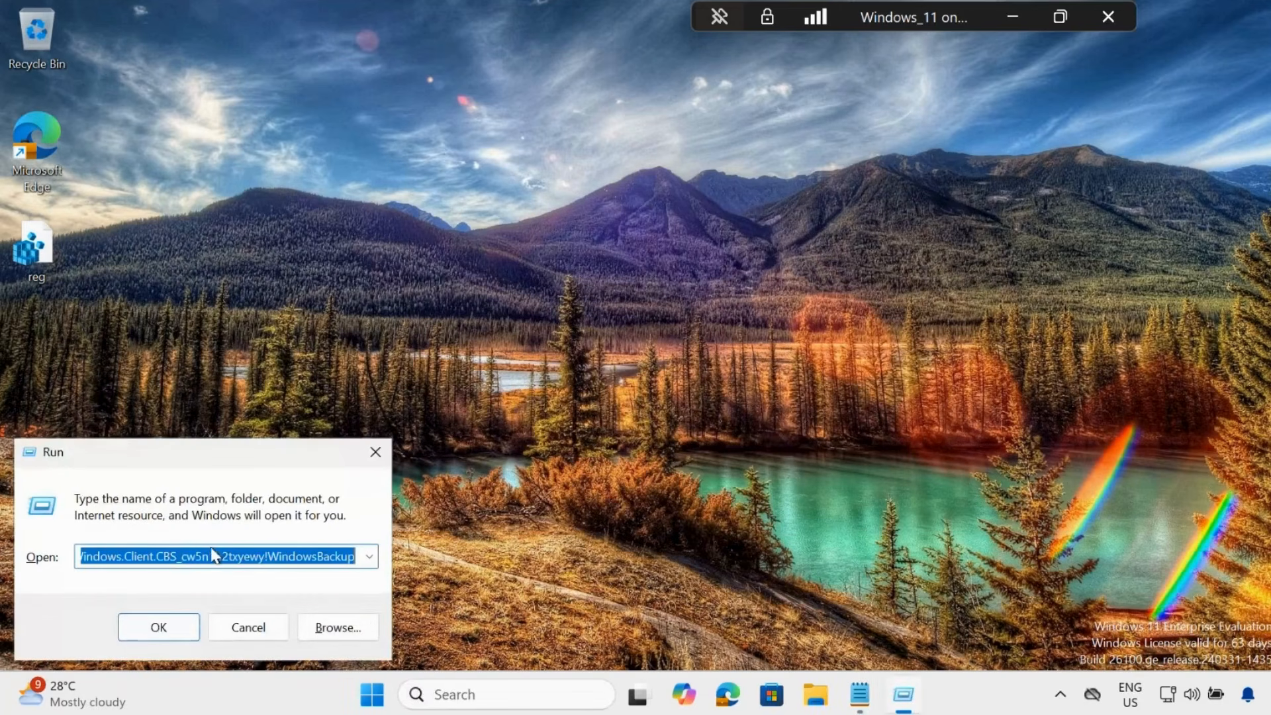
key(BackSpace)
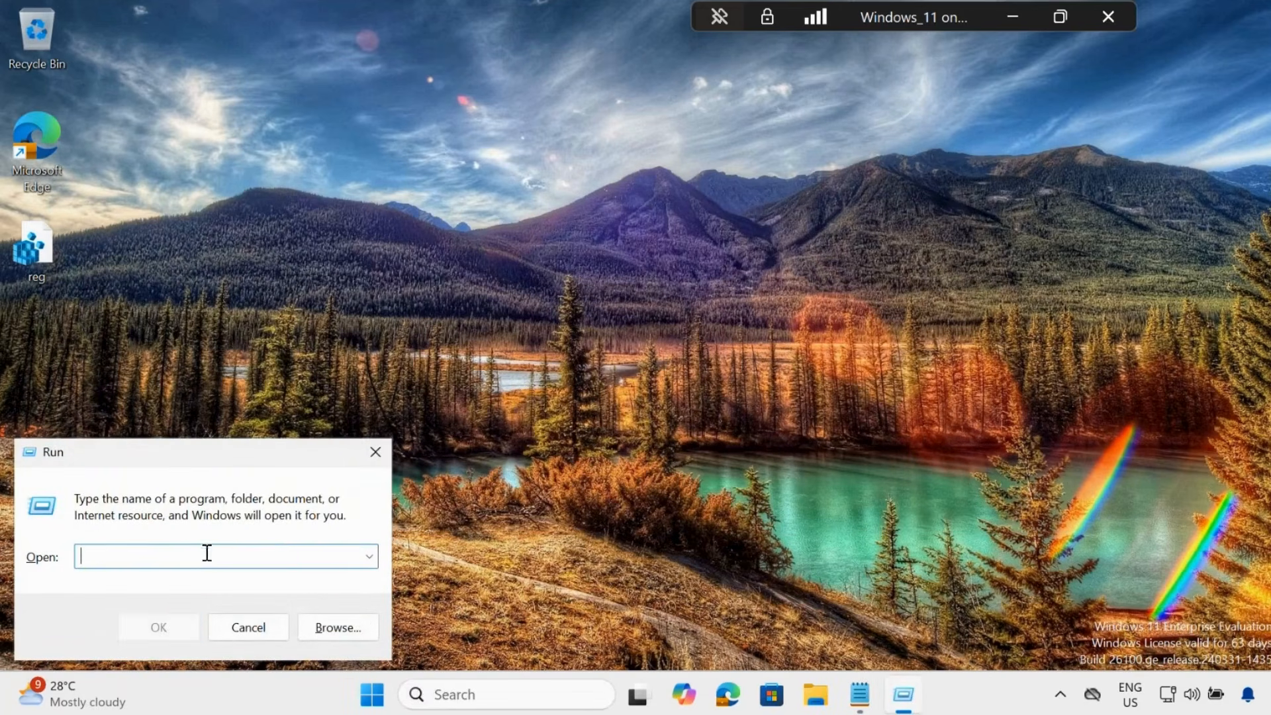
key(ctrl+v)
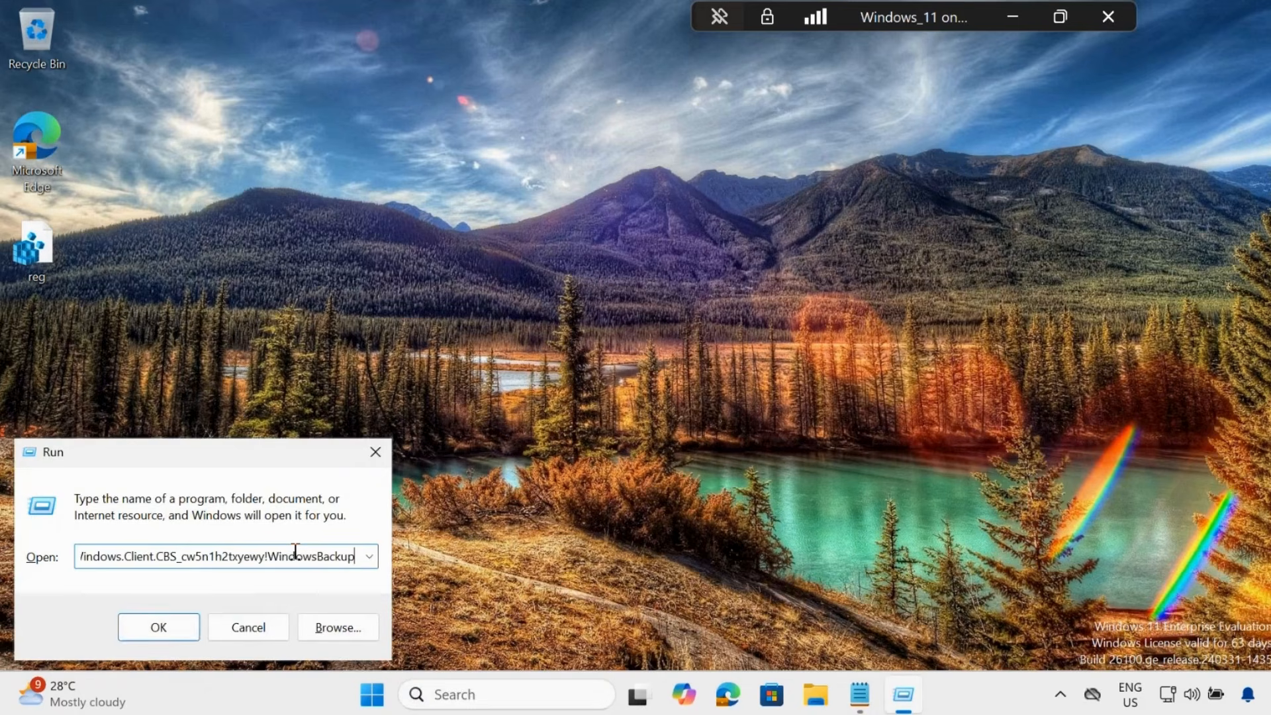
click(165, 634)
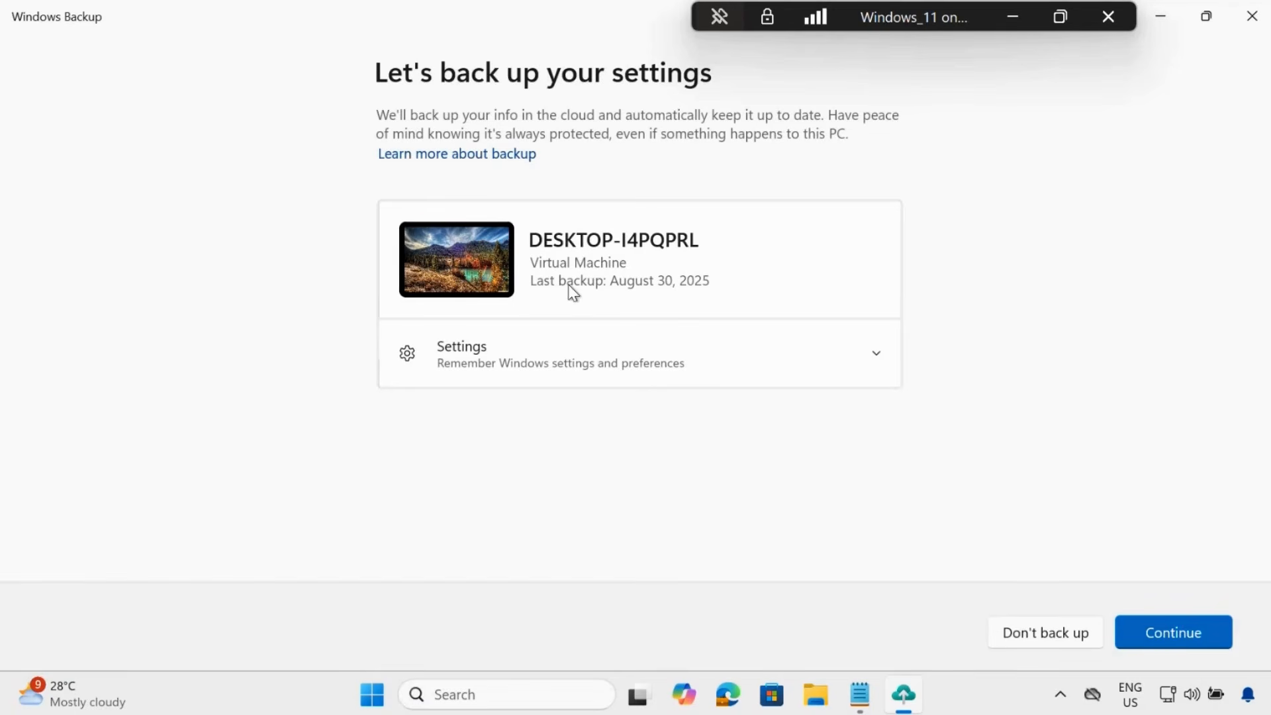
Step: Review the settings categories included in the backup, start the device backup, check its Settings status, and close Windows Backup
click(877, 353)
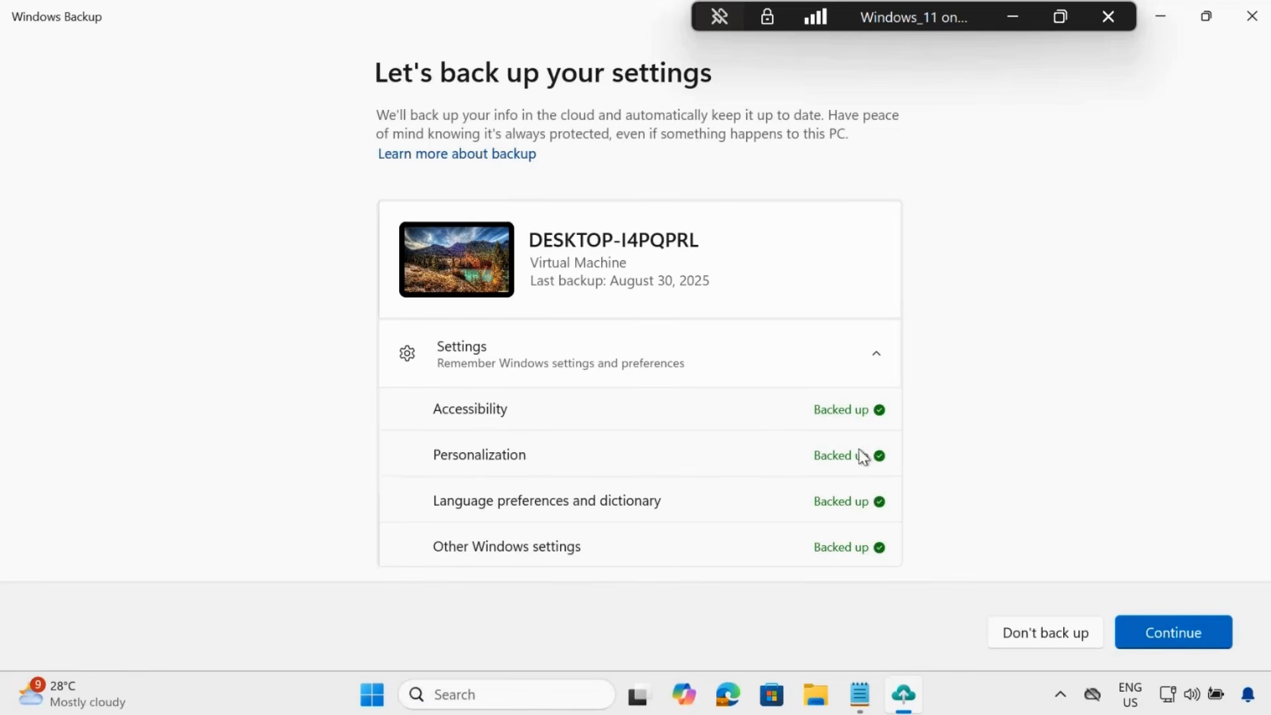
click(1179, 639)
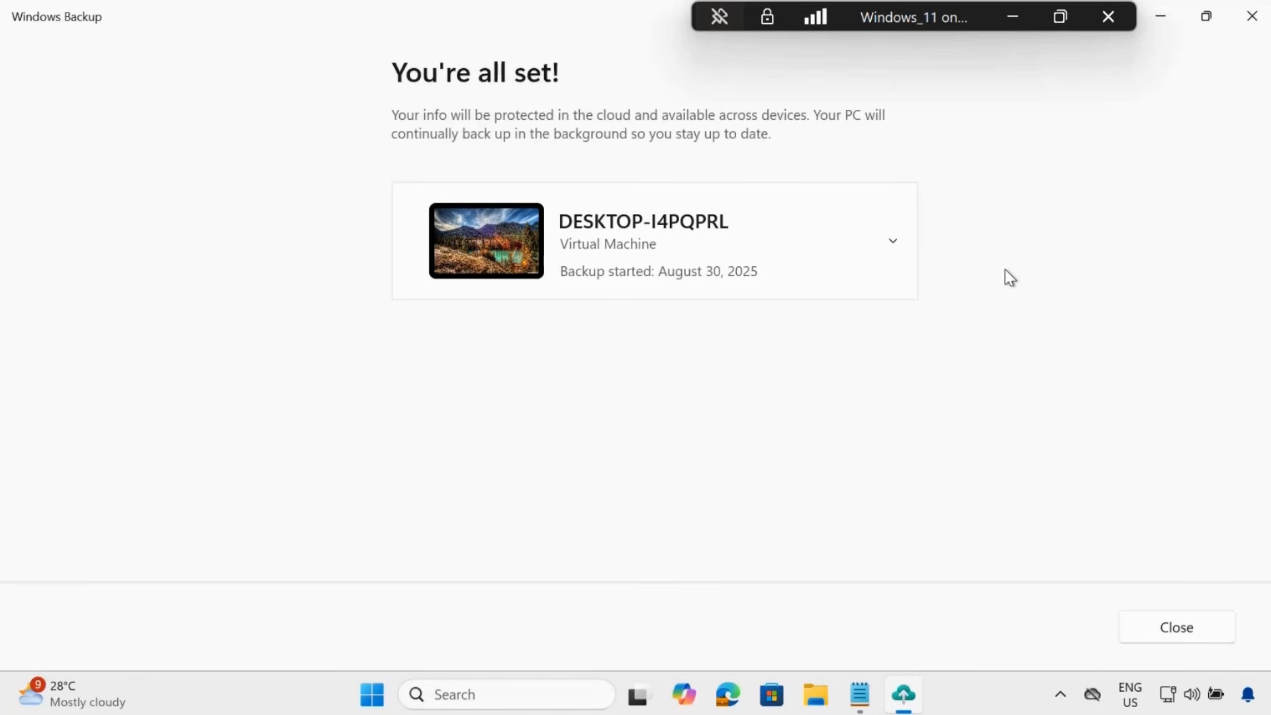
click(890, 244)
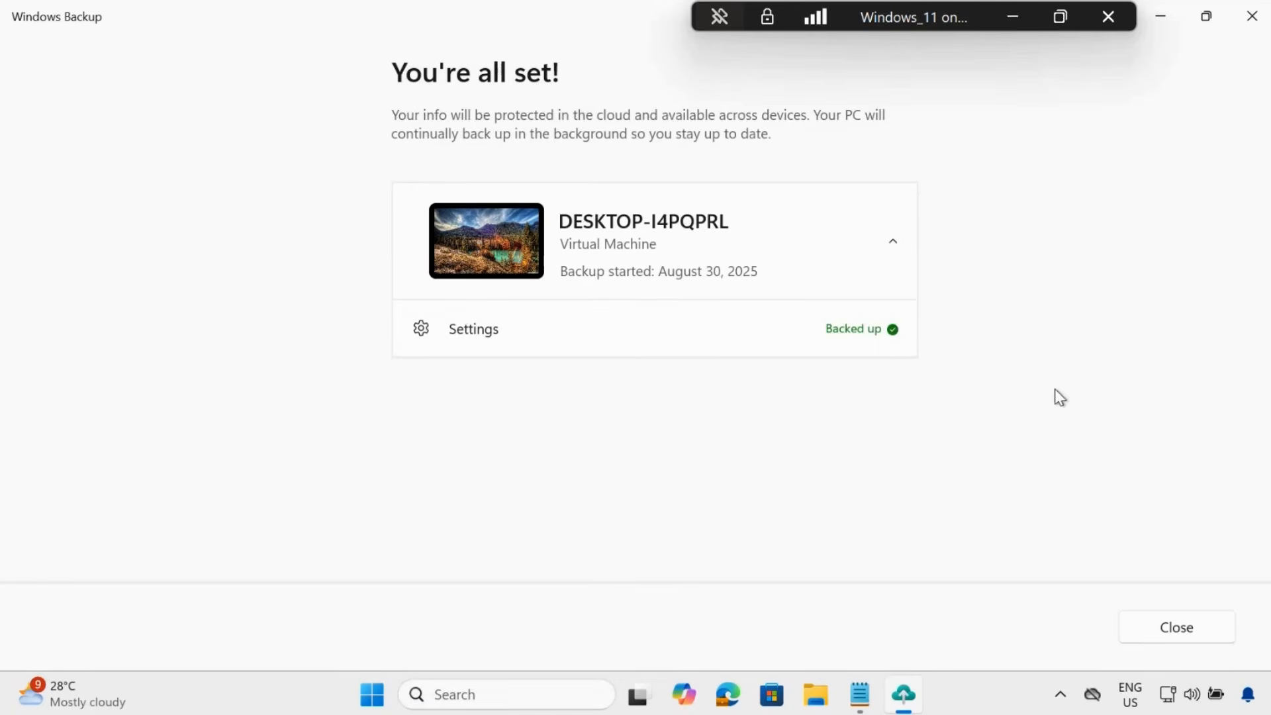
click(1175, 629)
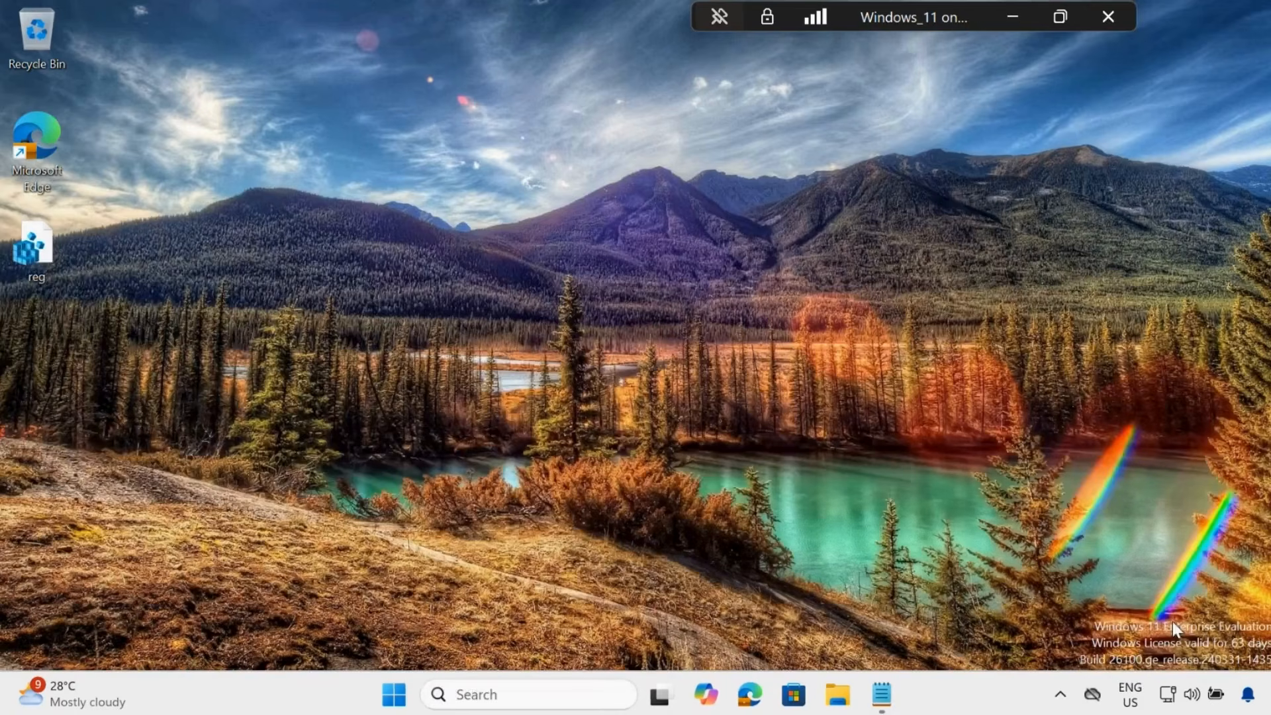
Step: Search Microsoft Store for "windows confi", install Windows Configuration Designer, and close the Store
click(798, 698)
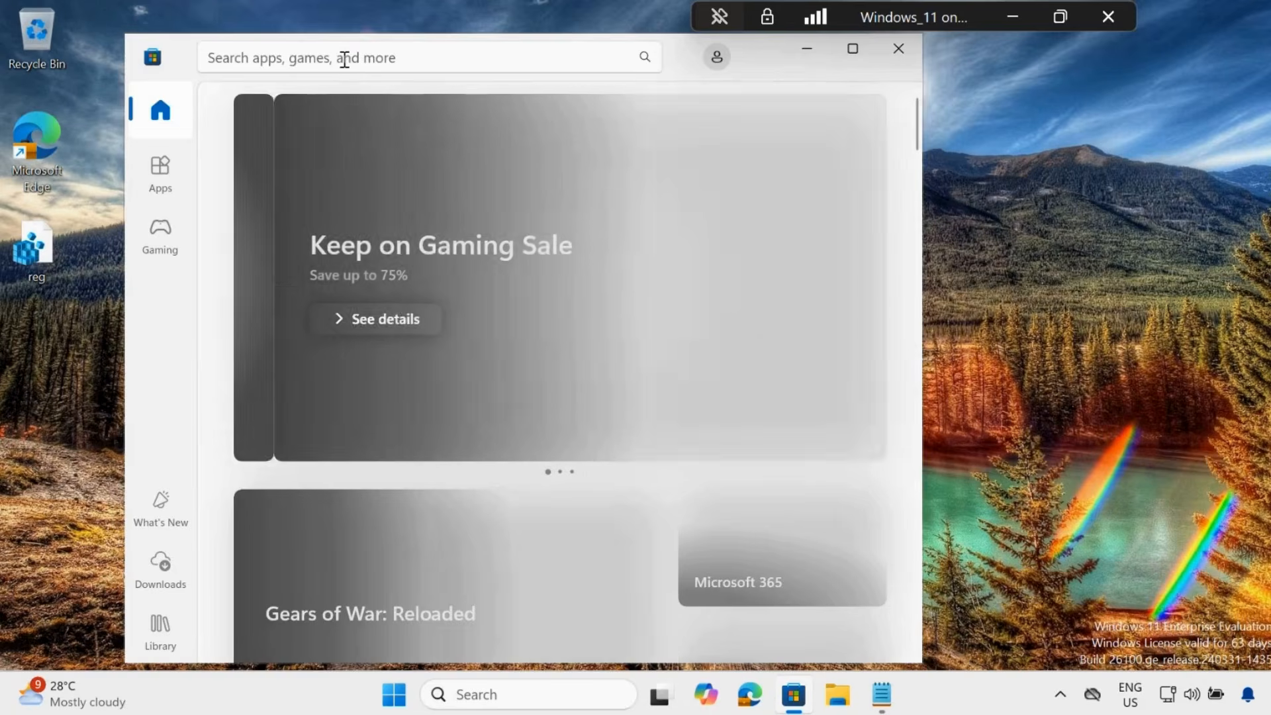
click(344, 59)
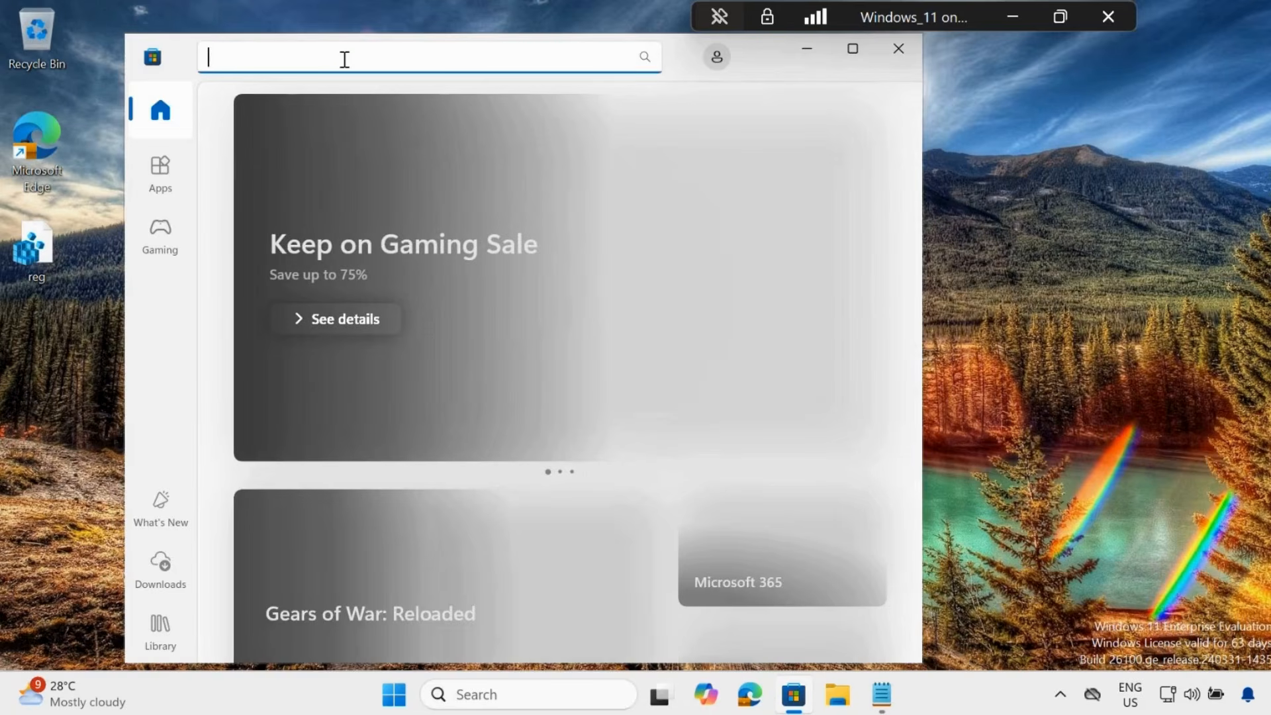
text(windows  confi)
click(368, 154)
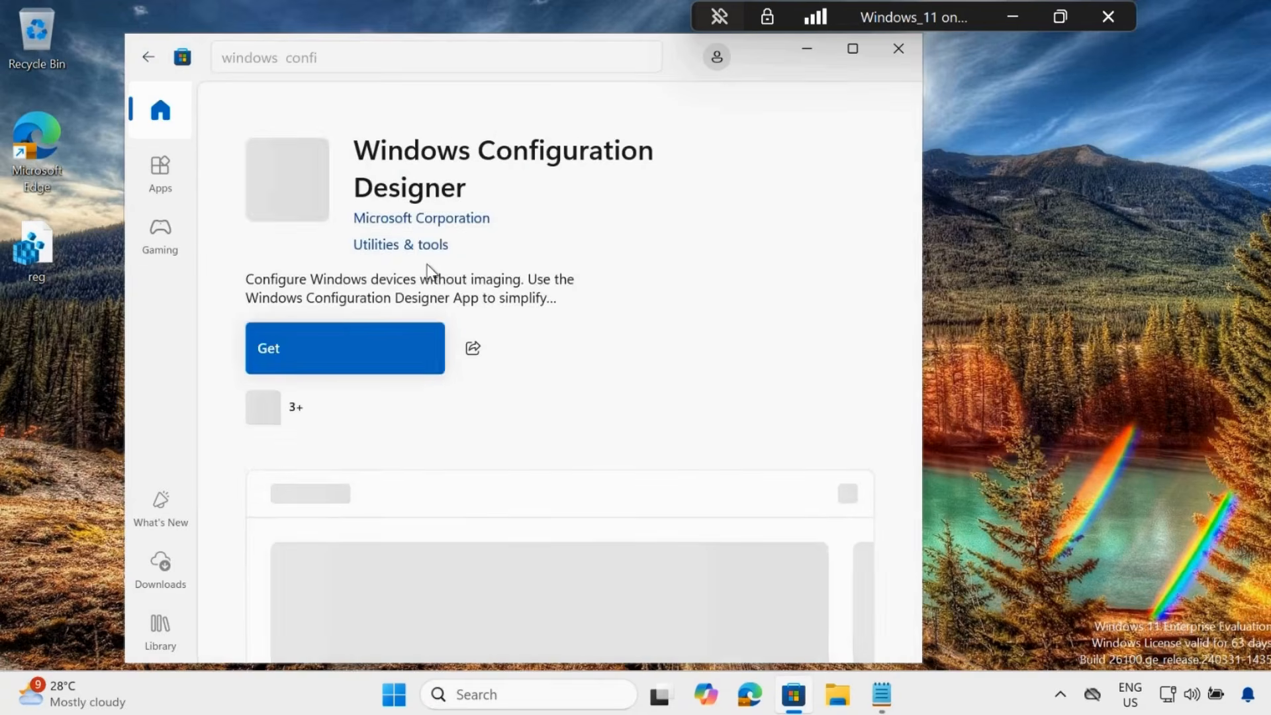
click(354, 341)
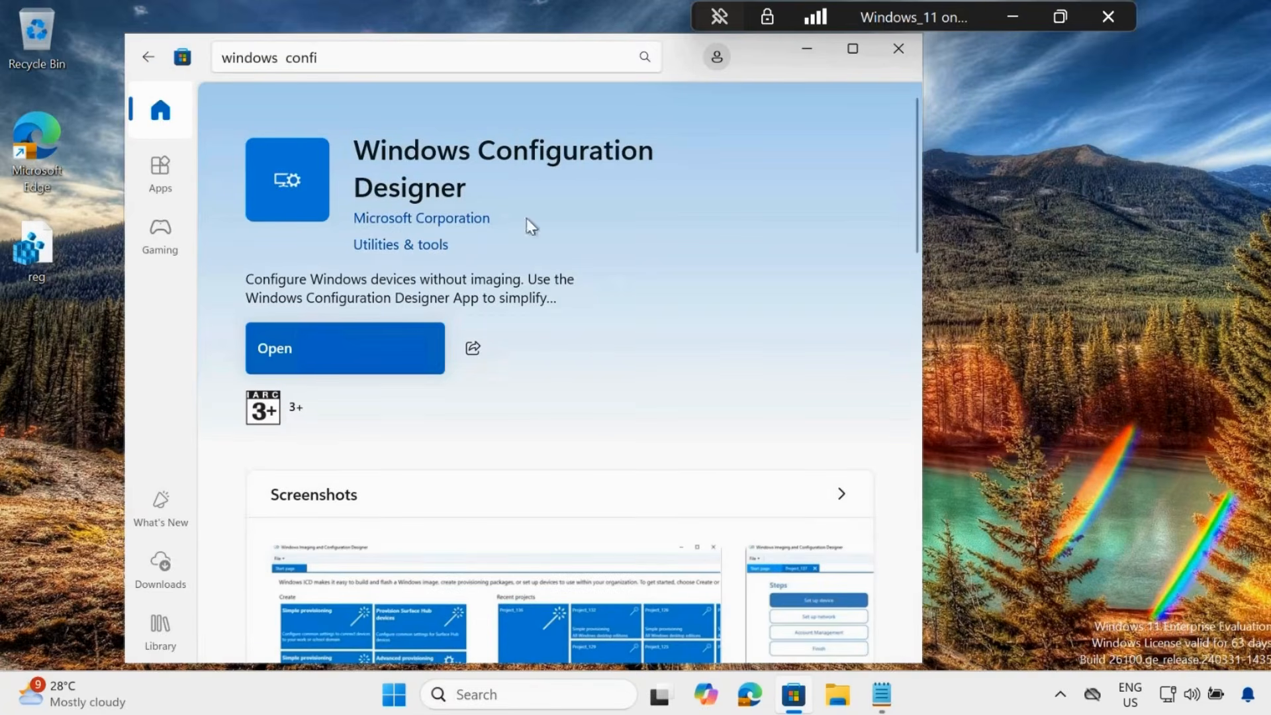
click(899, 59)
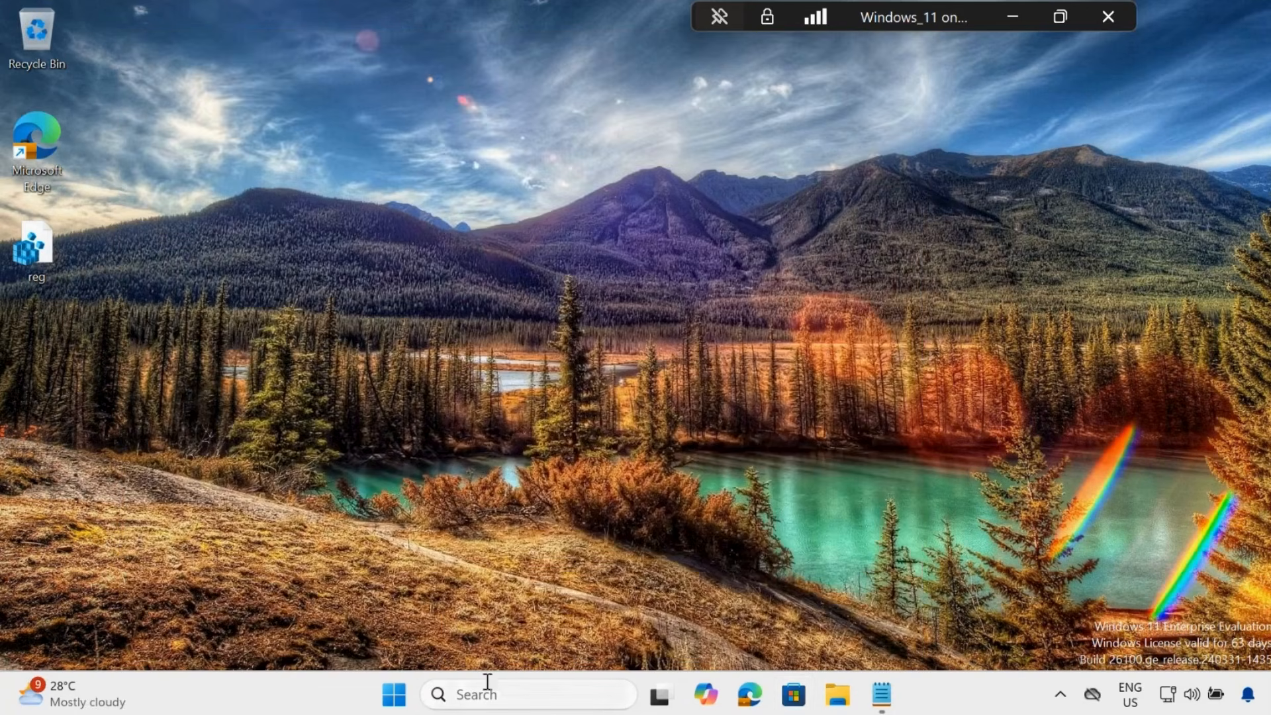
Step: Open Registry Editor from Windows search, maximize it, and expand the HKEY_CURRENT_USER hive
click(483, 689)
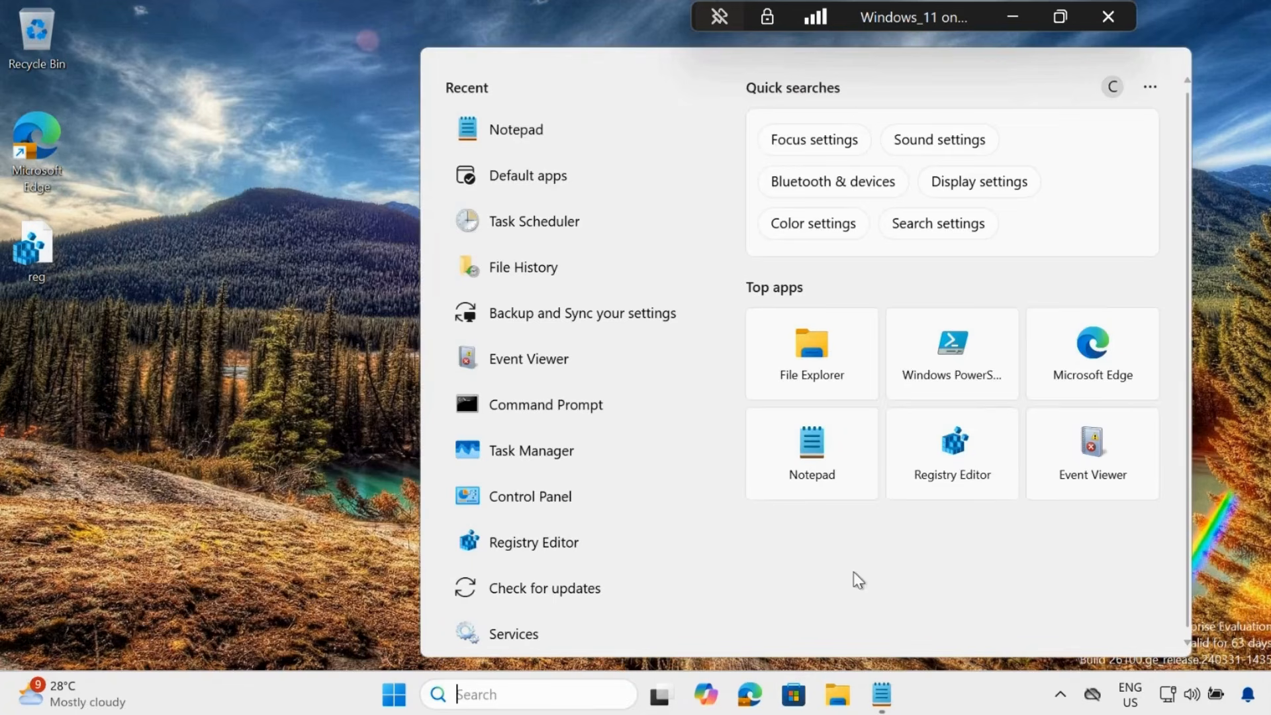
click(955, 460)
click(558, 511)
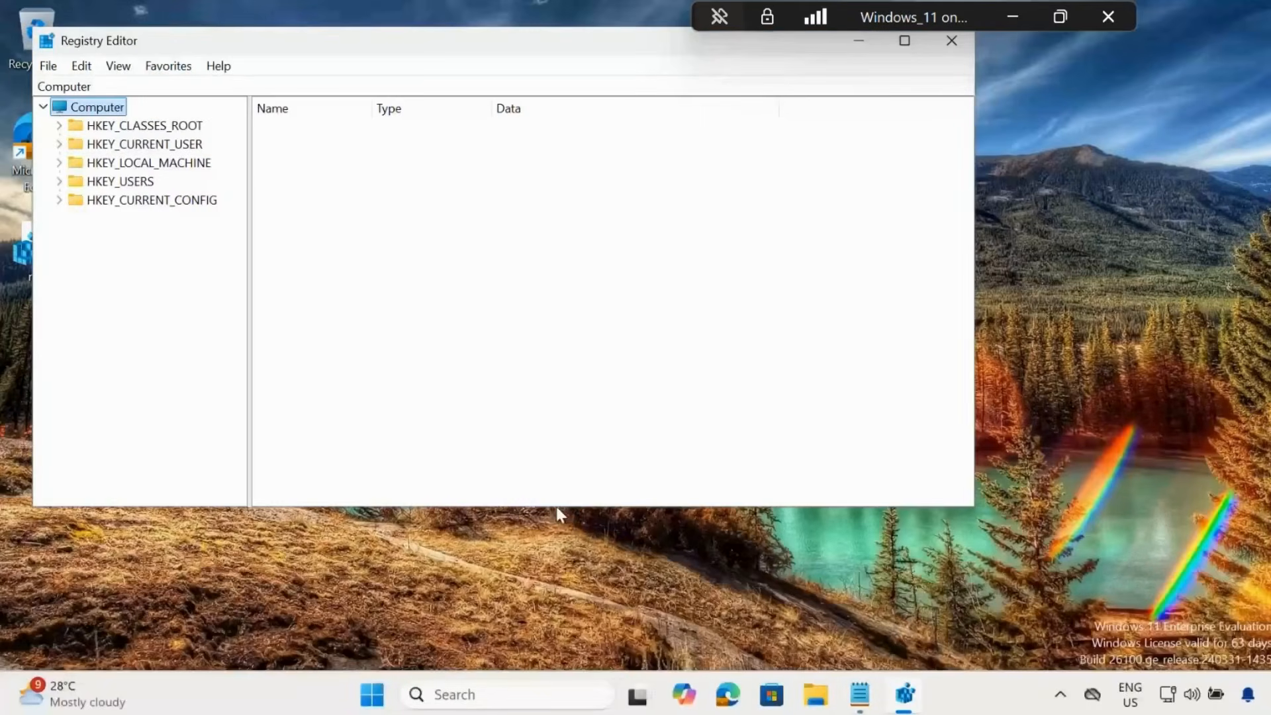
double_click(159, 146)
click(902, 43)
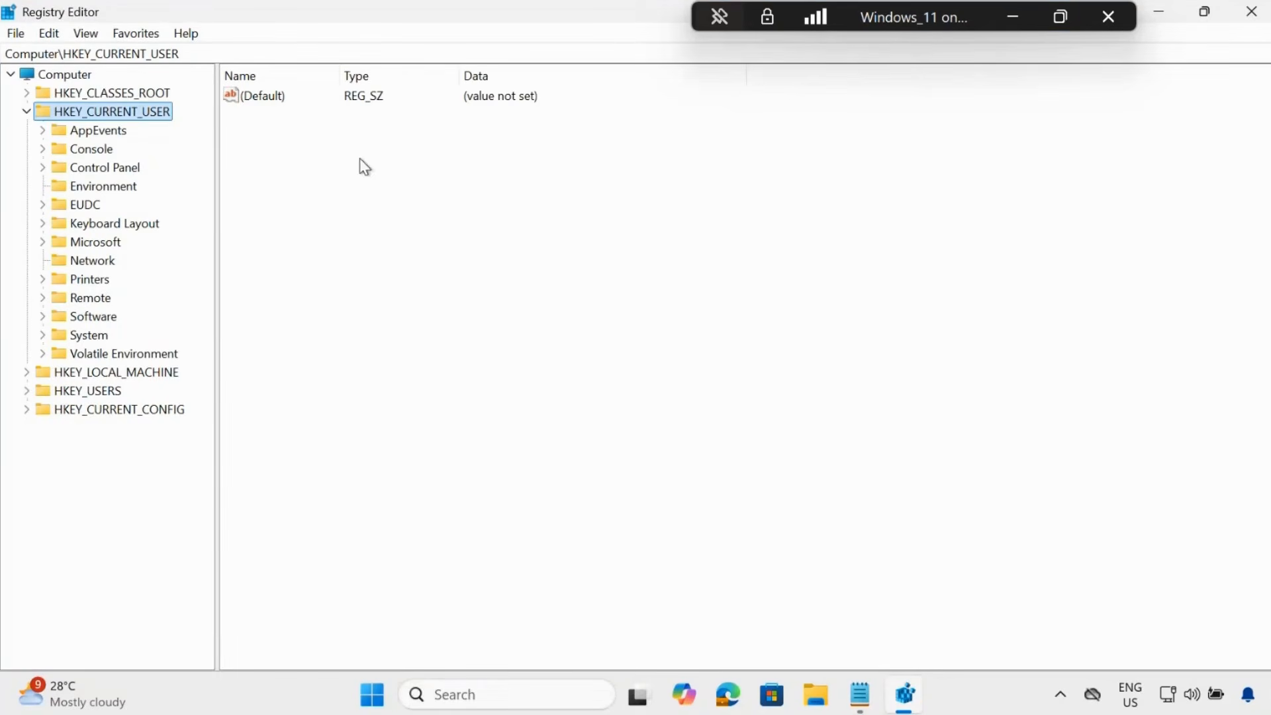
Step: Expand Software\Microsoft\Windows under HKEY_CURRENT_USER and widen the key tree so full key names fit
double_click(102, 316)
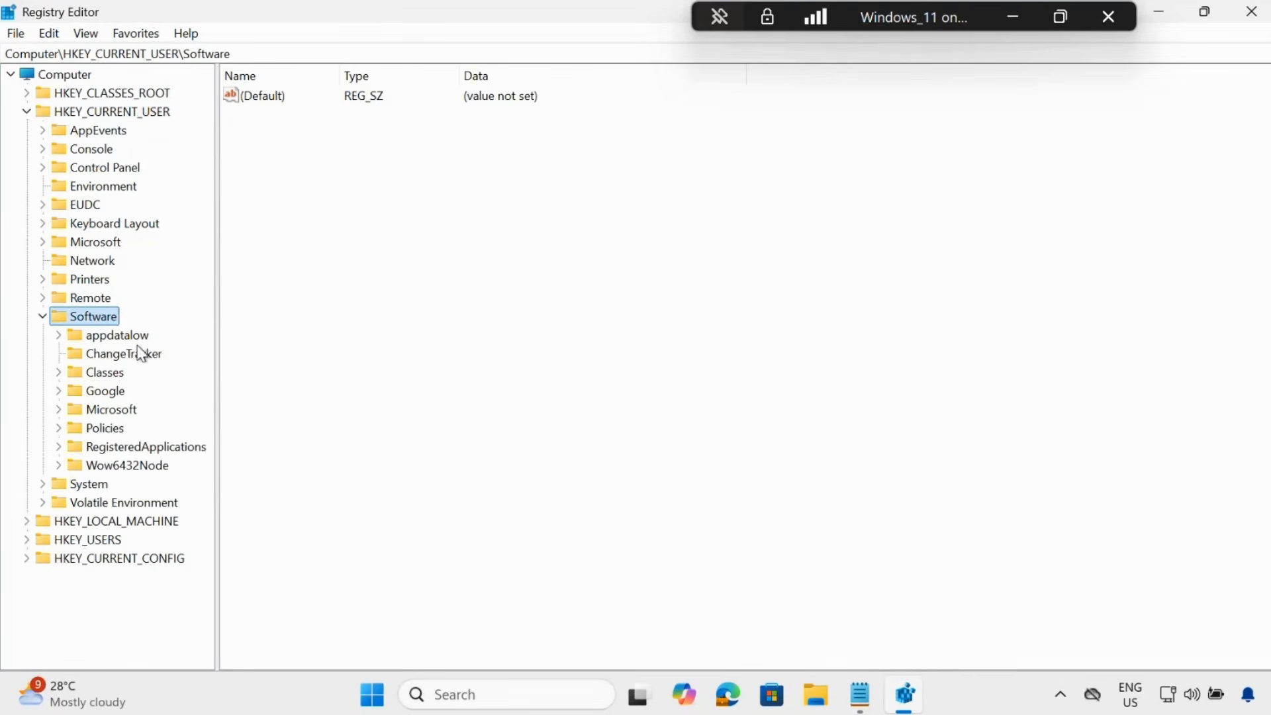
double_click(107, 409)
click(121, 429)
key(w)
scroll(130, 454, down, 3)
double_click(135, 508)
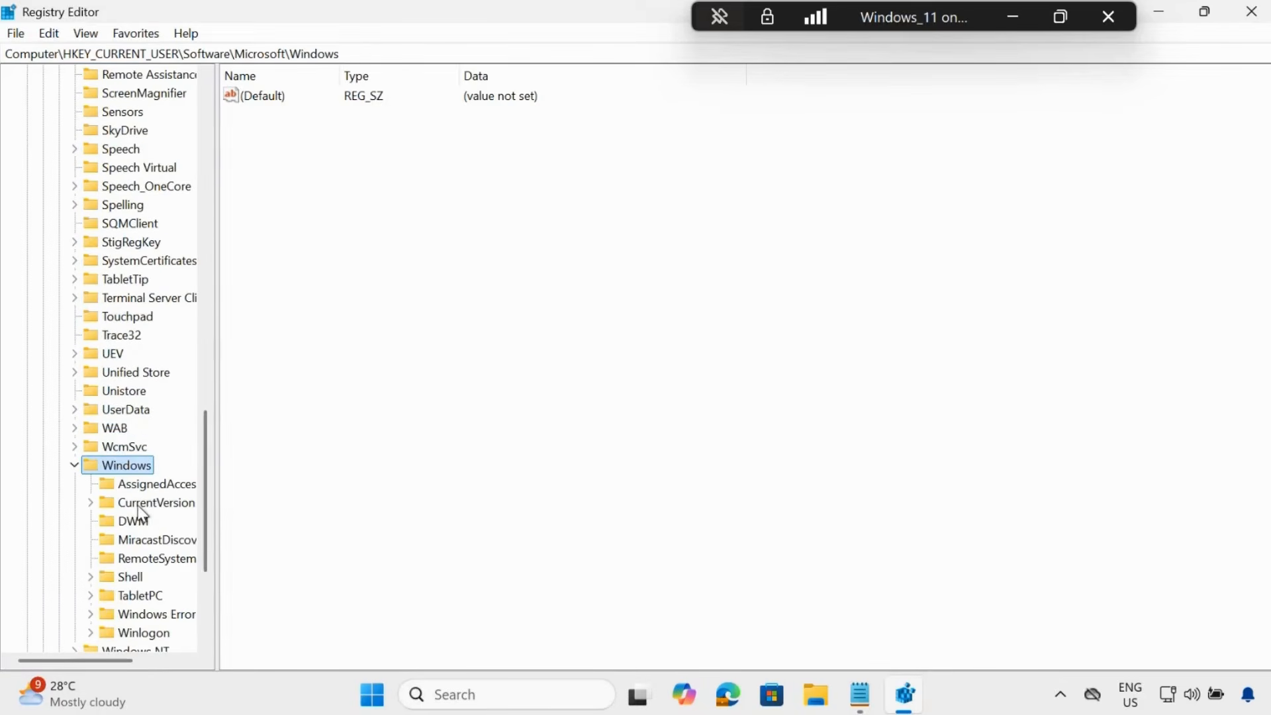
drag(213, 490, 400, 490)
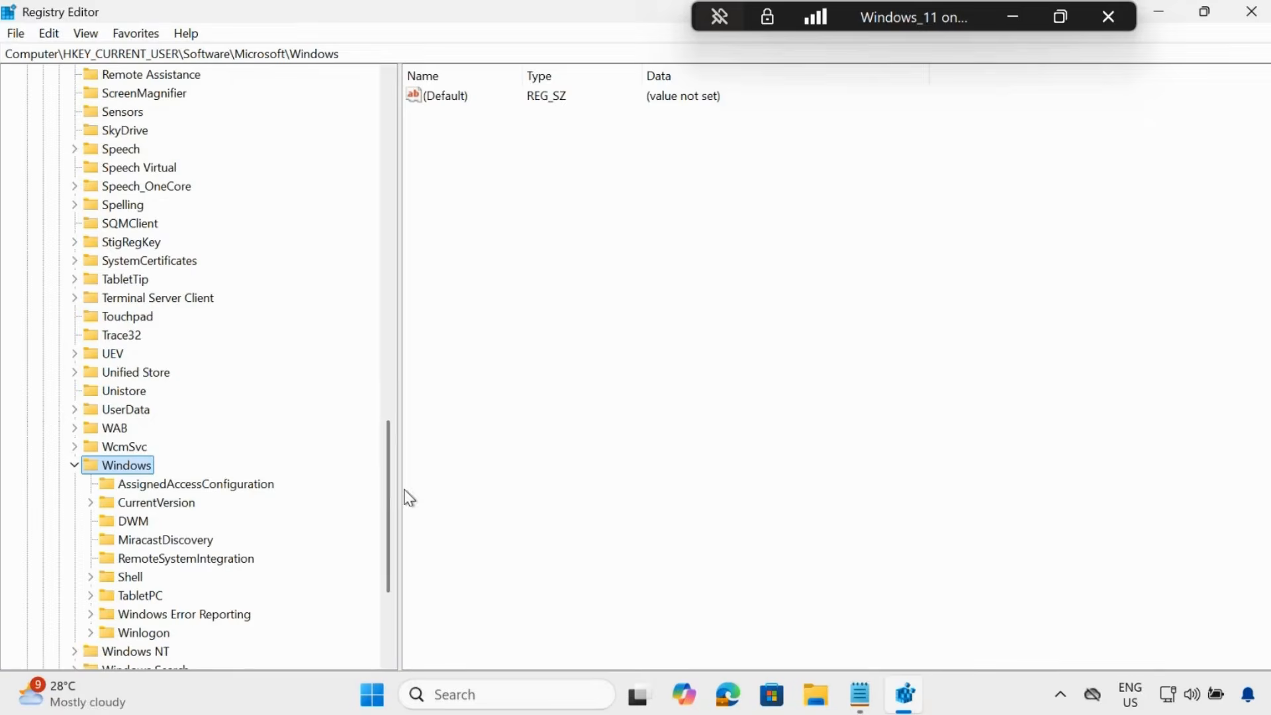
Step: Open the CurrentVersion\CloudStore\SystemMetaData key, widen the Name column, and examine the LastFullBackupCompletedTime value
scroll(241, 491, down, 2)
double_click(171, 391)
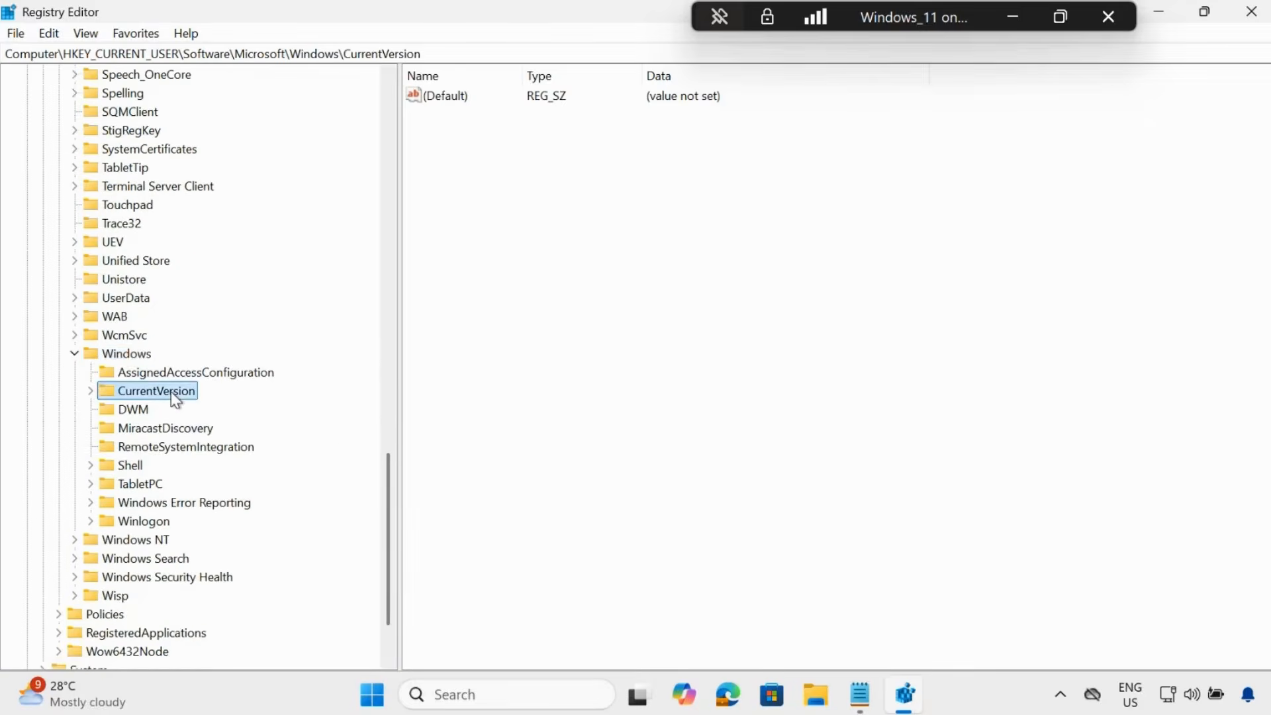
scroll(263, 442, down, 2)
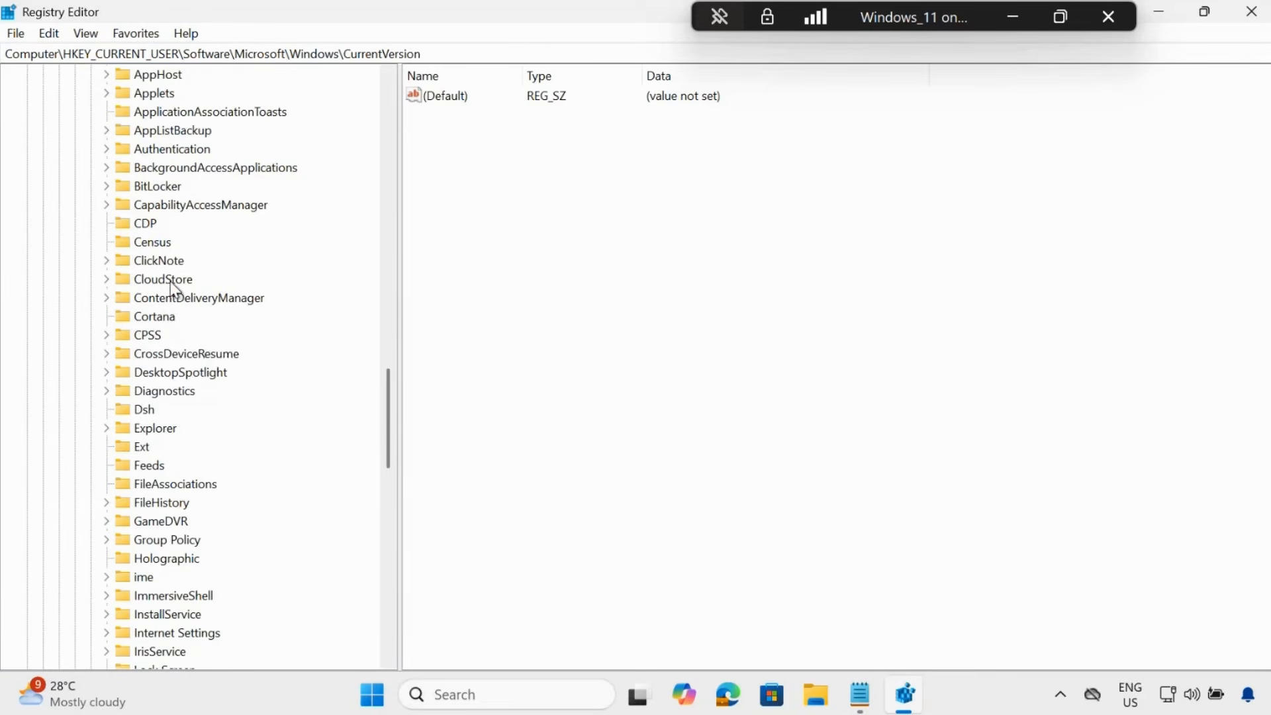
double_click(172, 283)
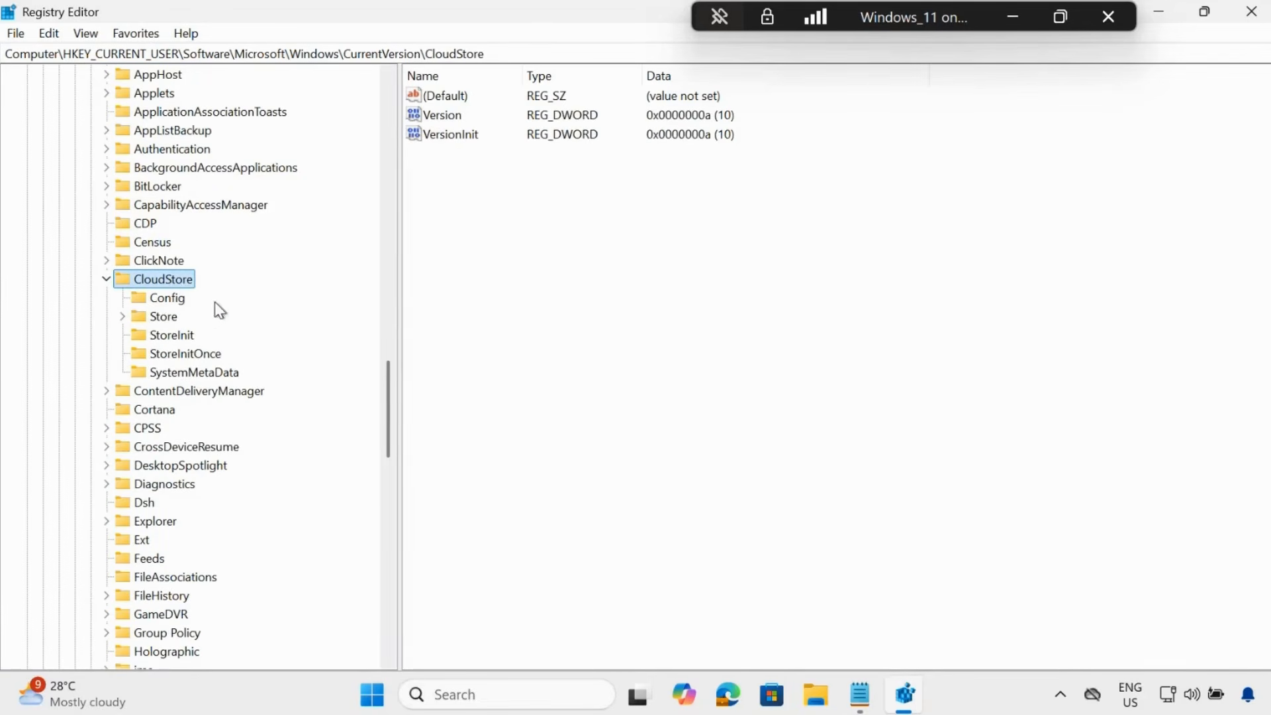
click(191, 372)
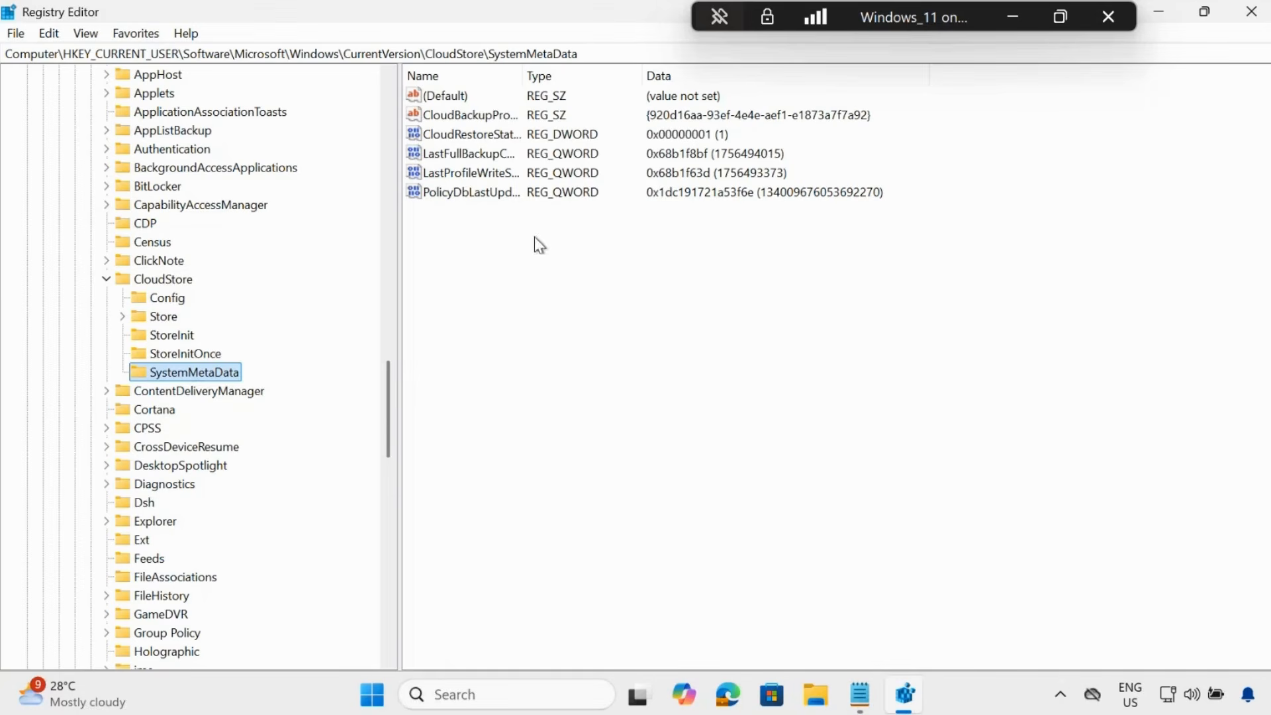
drag(523, 75, 632, 75)
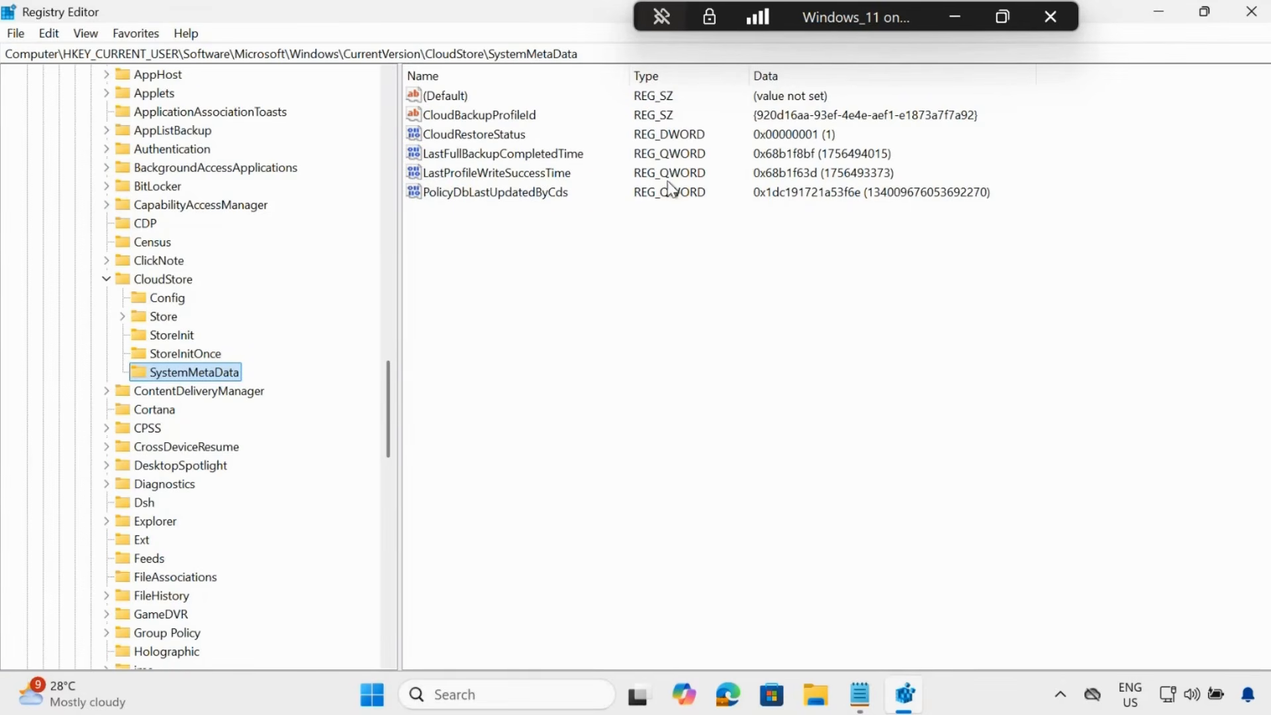
click(509, 156)
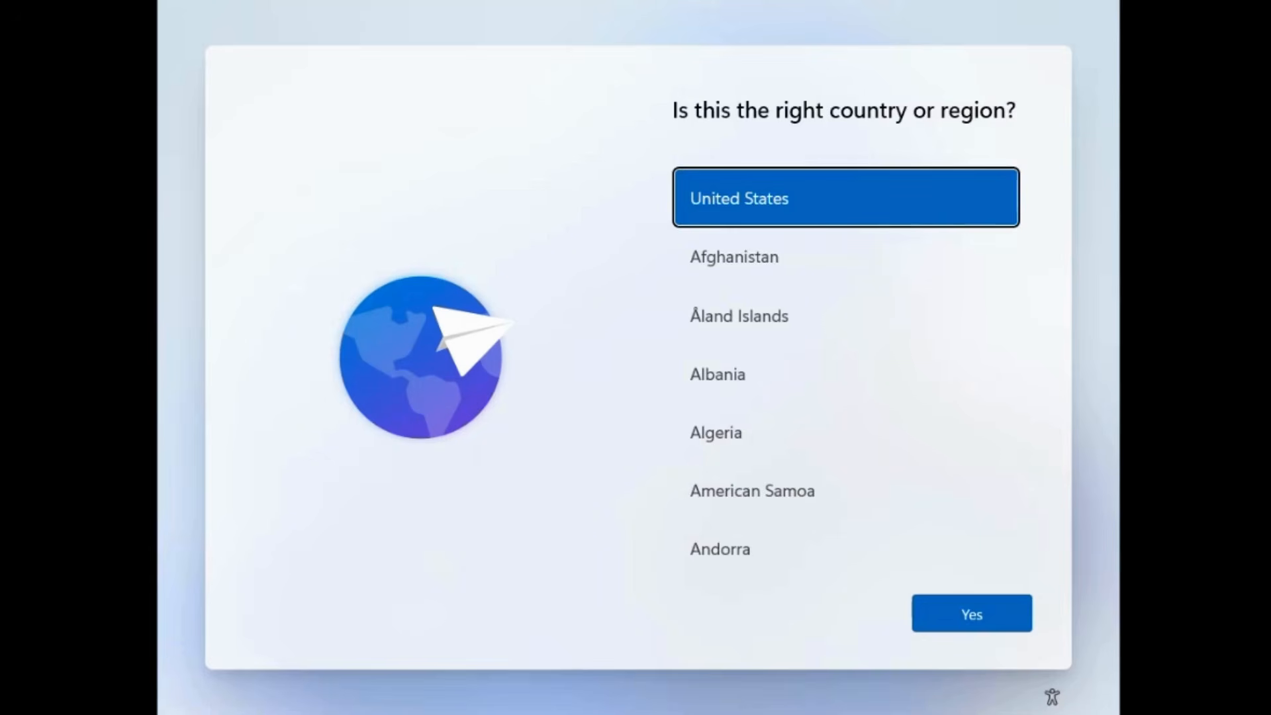
Step: In the new device's Windows setup, confirm United States as region, choose the English (India) keyboard, and skip a second layout
click(1001, 618)
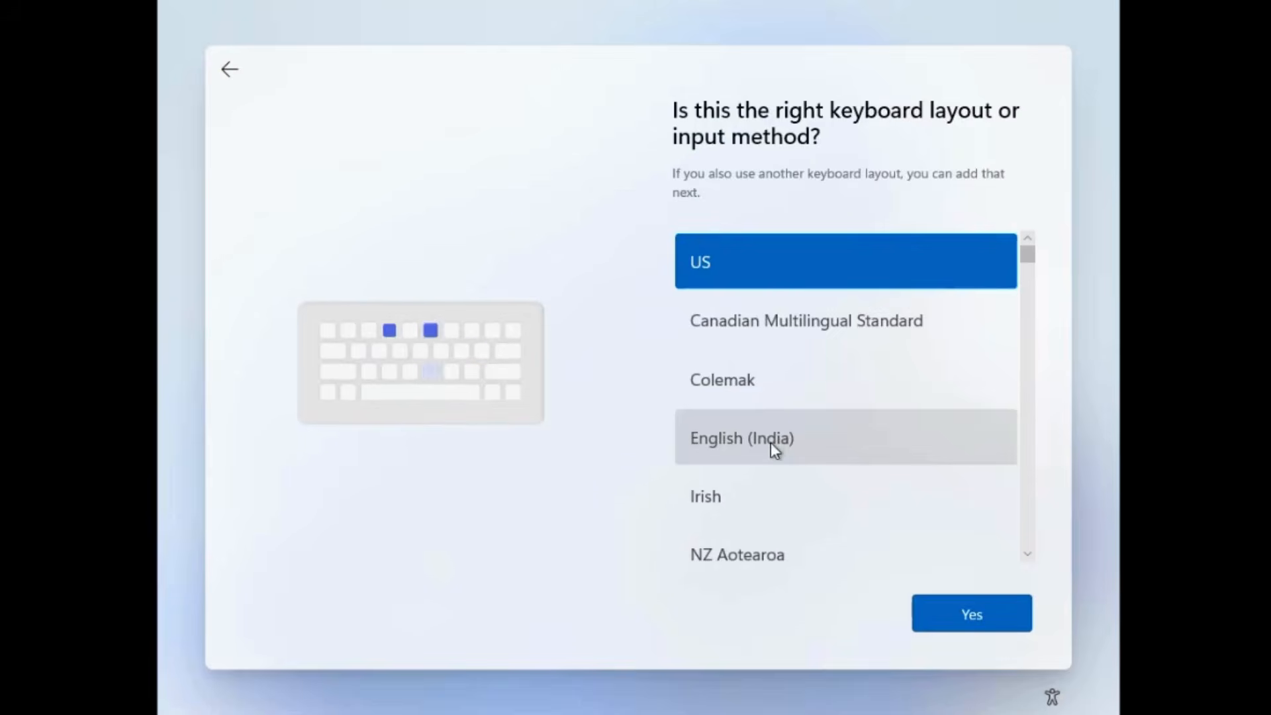
click(770, 442)
click(961, 613)
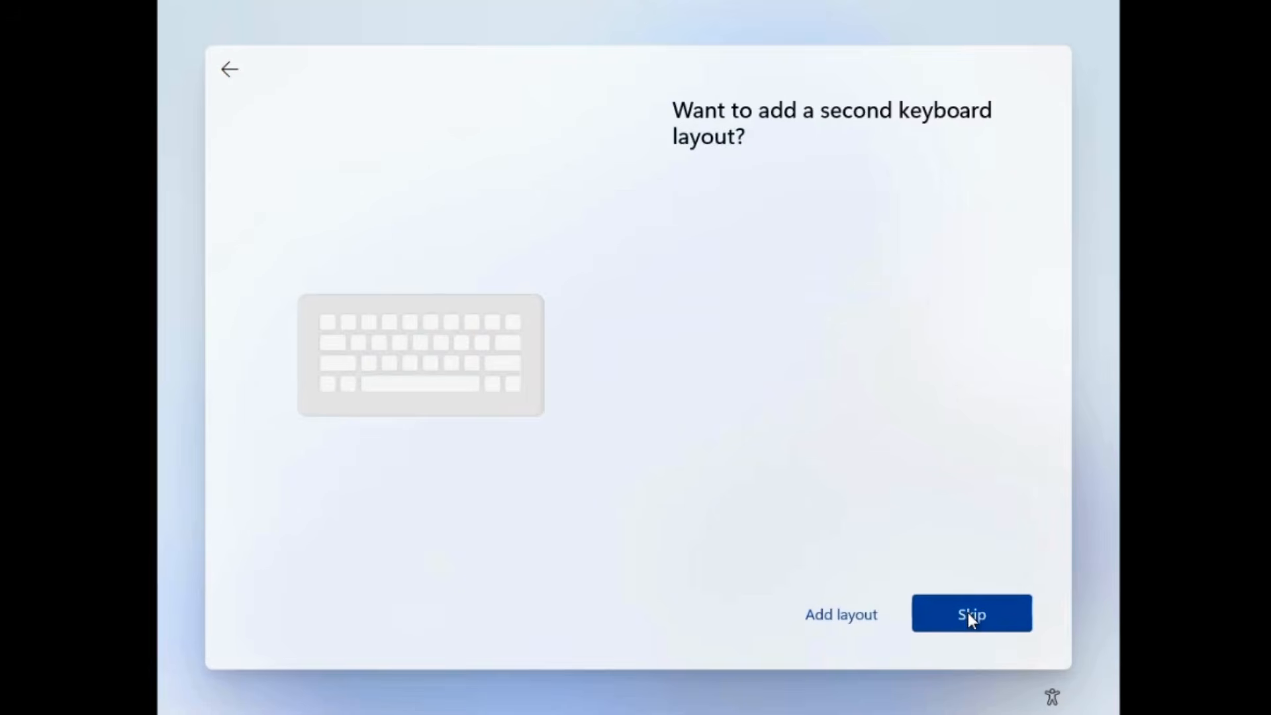
click(968, 615)
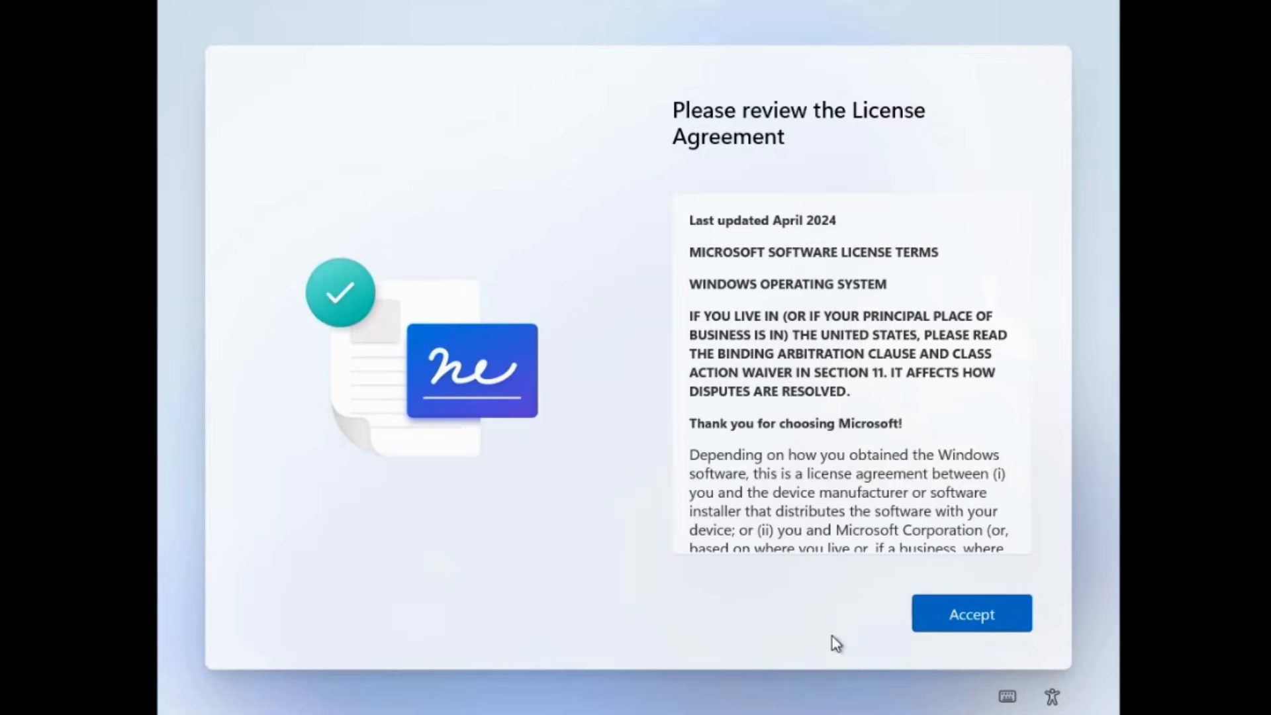
Step: Accept the license agreement and skip naming the device
click(976, 621)
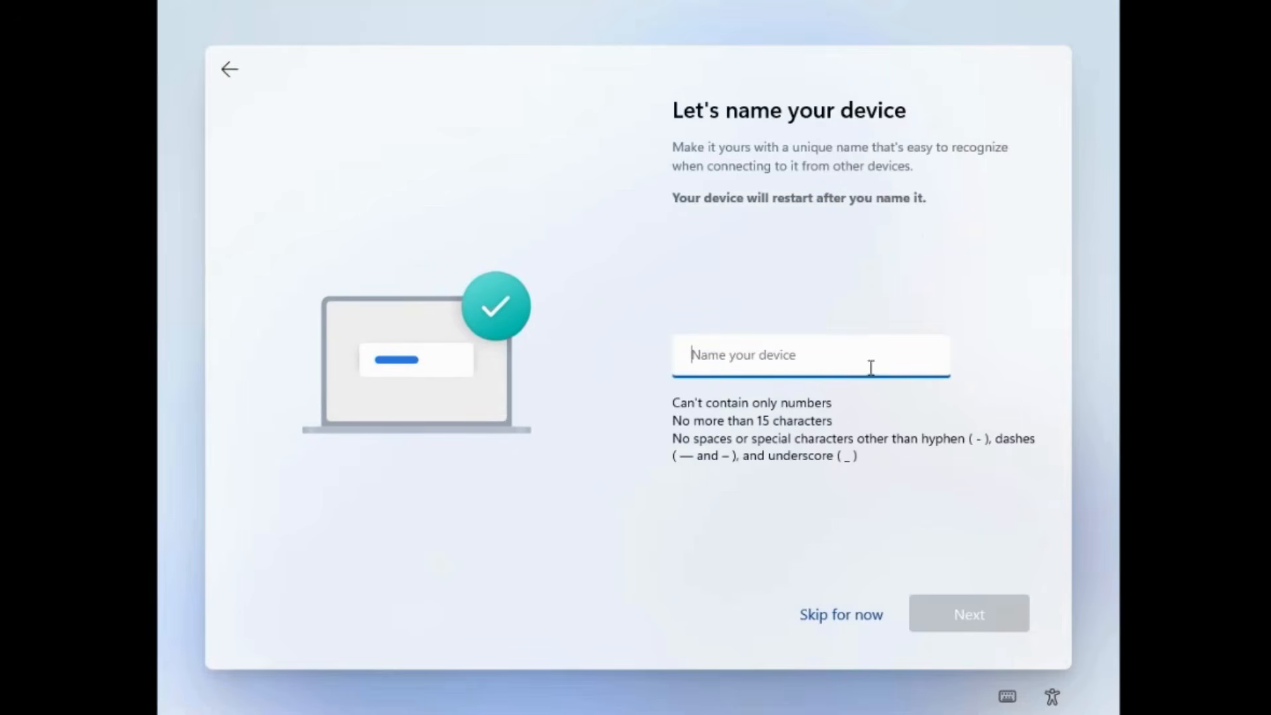
click(841, 614)
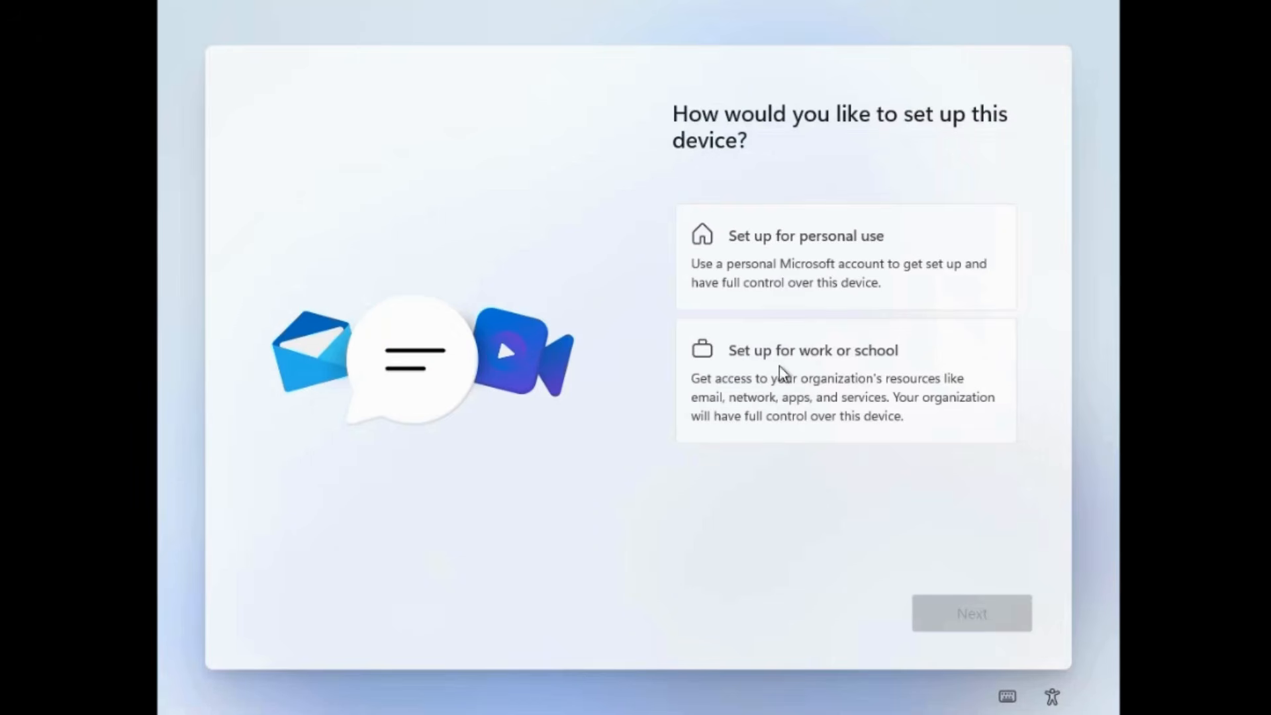
Step: Choose to set up the device for work or school and sign in with the work account's password
click(826, 374)
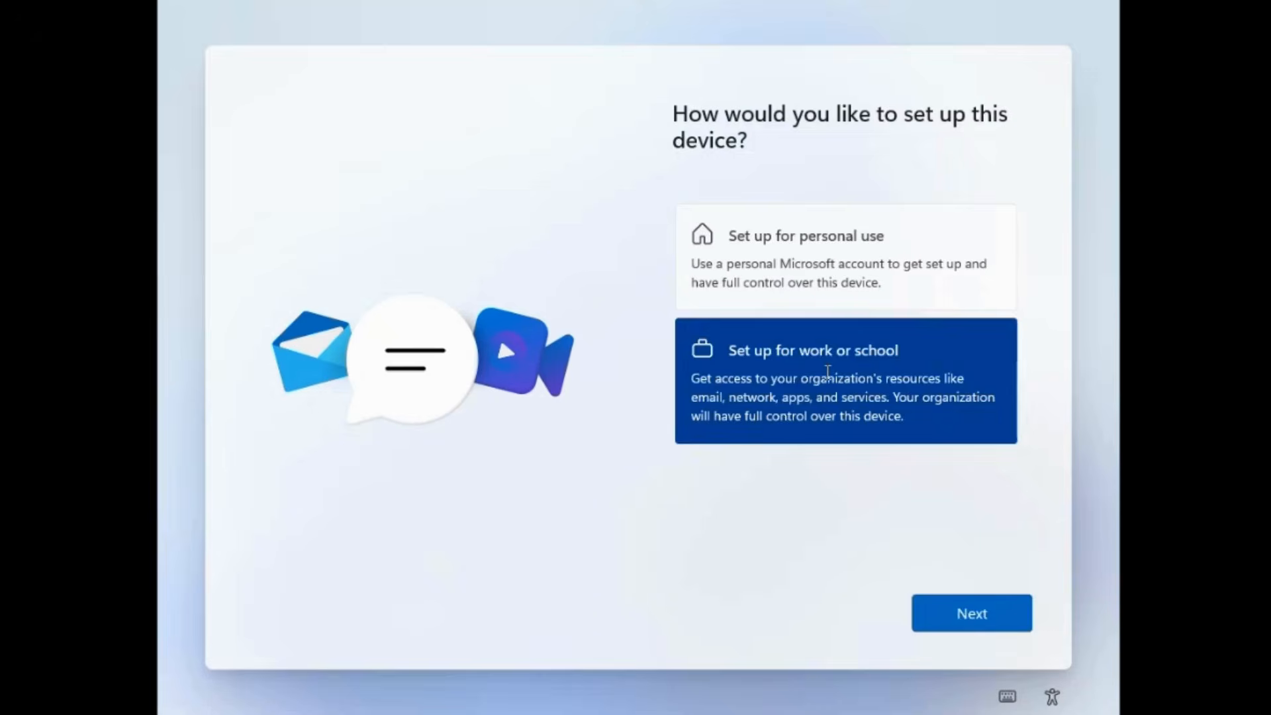
click(963, 618)
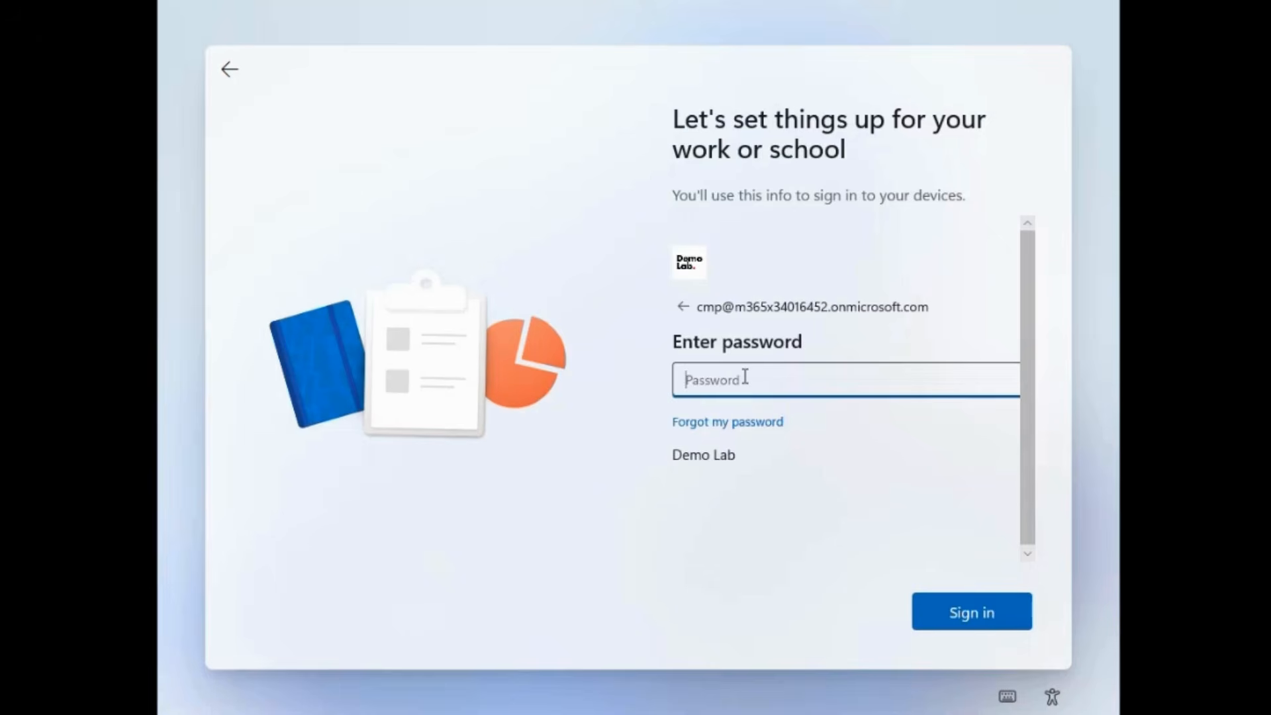
key(Caps_Lock)
text(•)
key(Caps_Lock)
text(••••••••••••••)
click(978, 612)
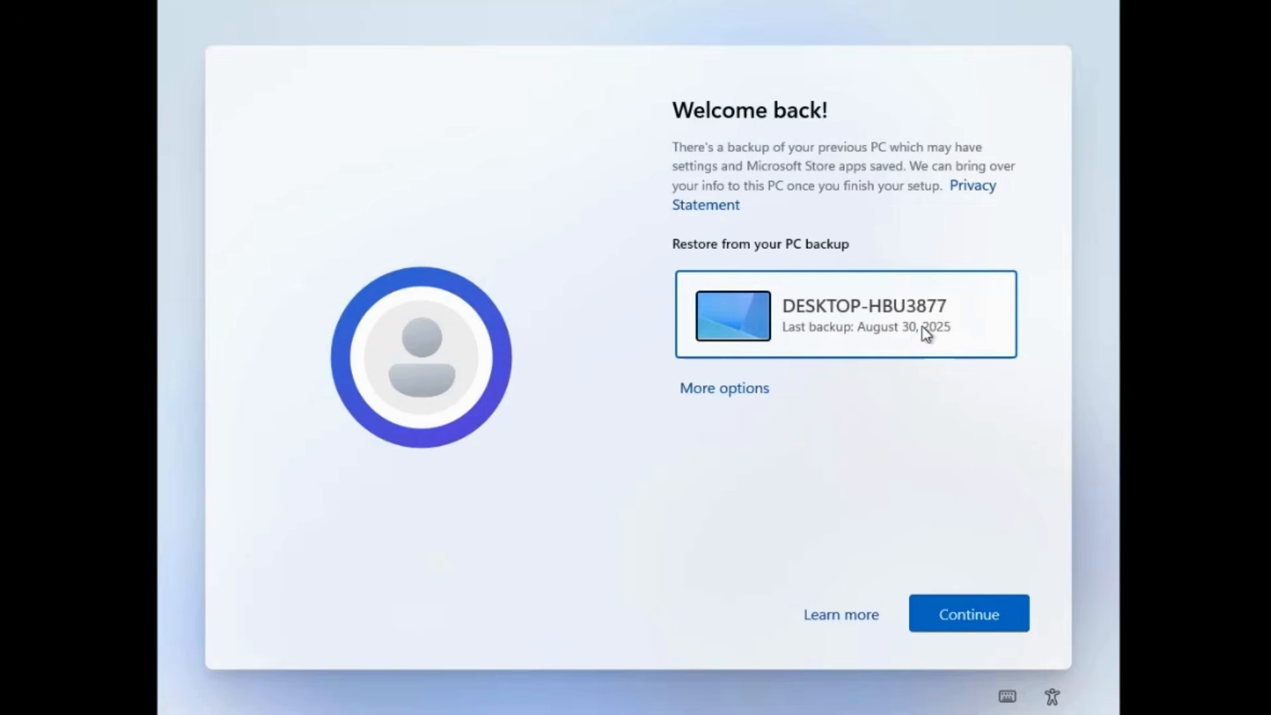
Step: Choose the DESKTOP-HBU3877 backup from August 30, 2025 for restoring, and accept the default privacy settings
click(735, 391)
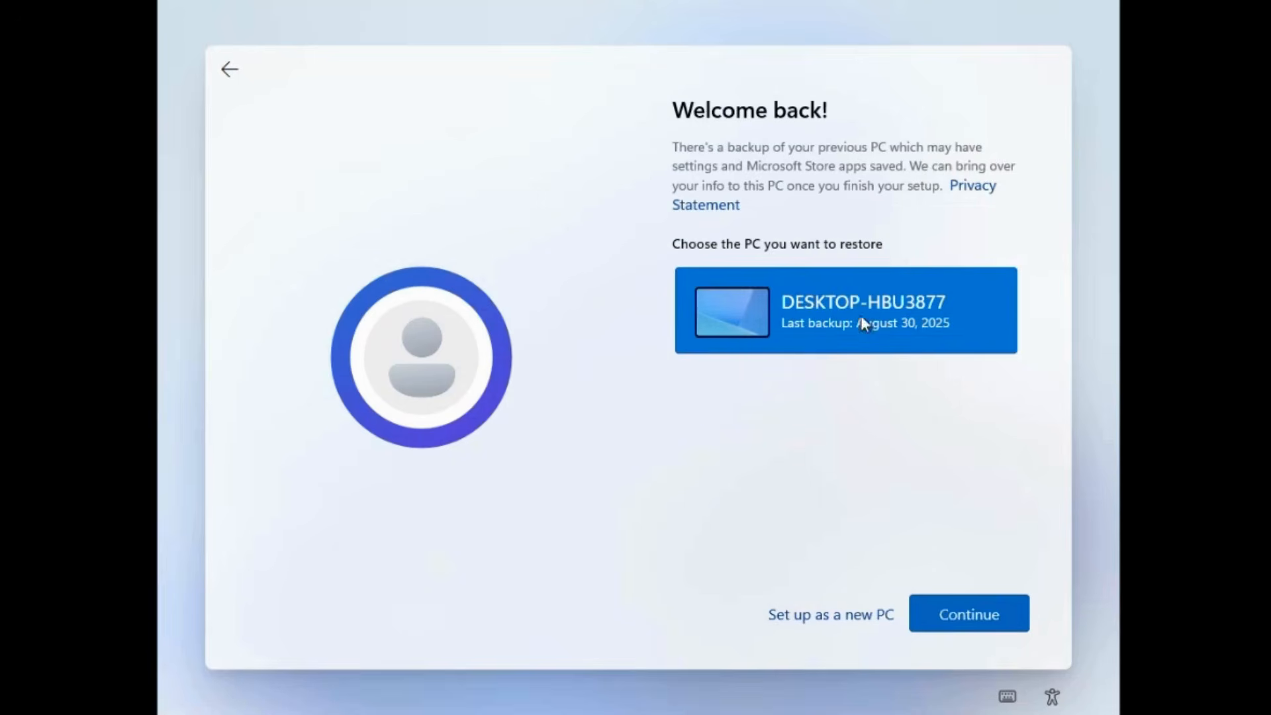
click(980, 617)
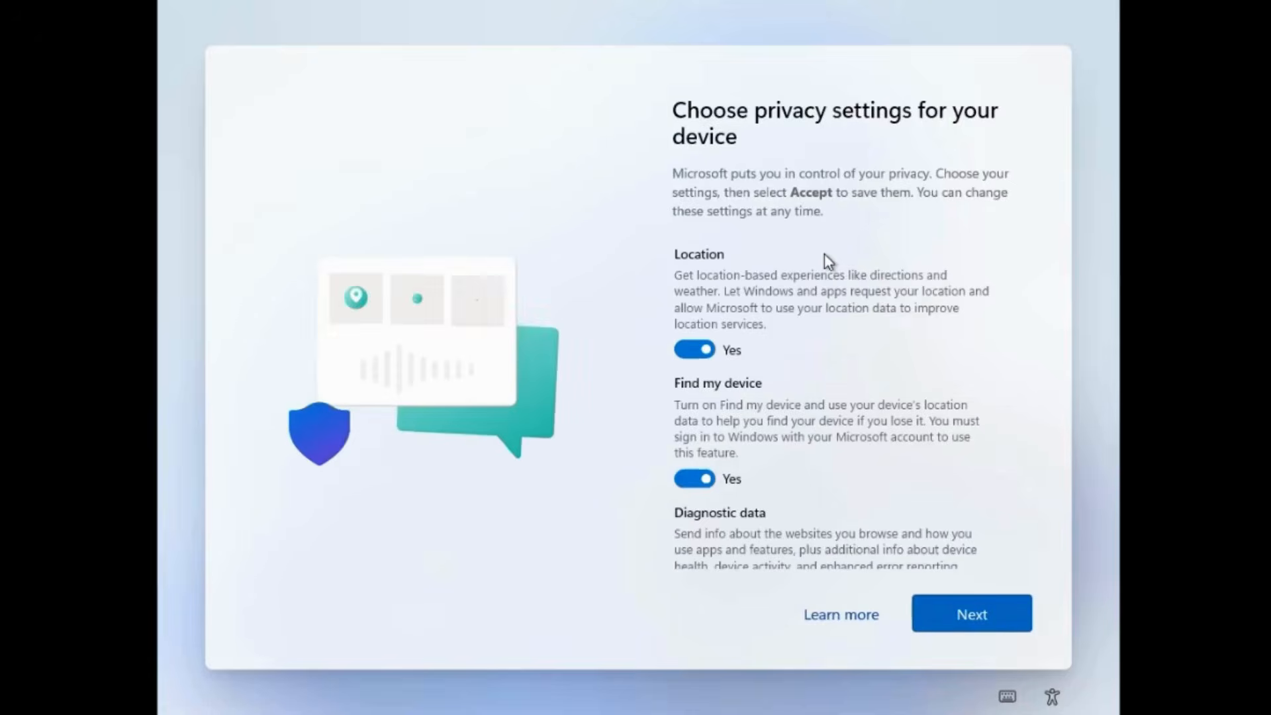
click(974, 629)
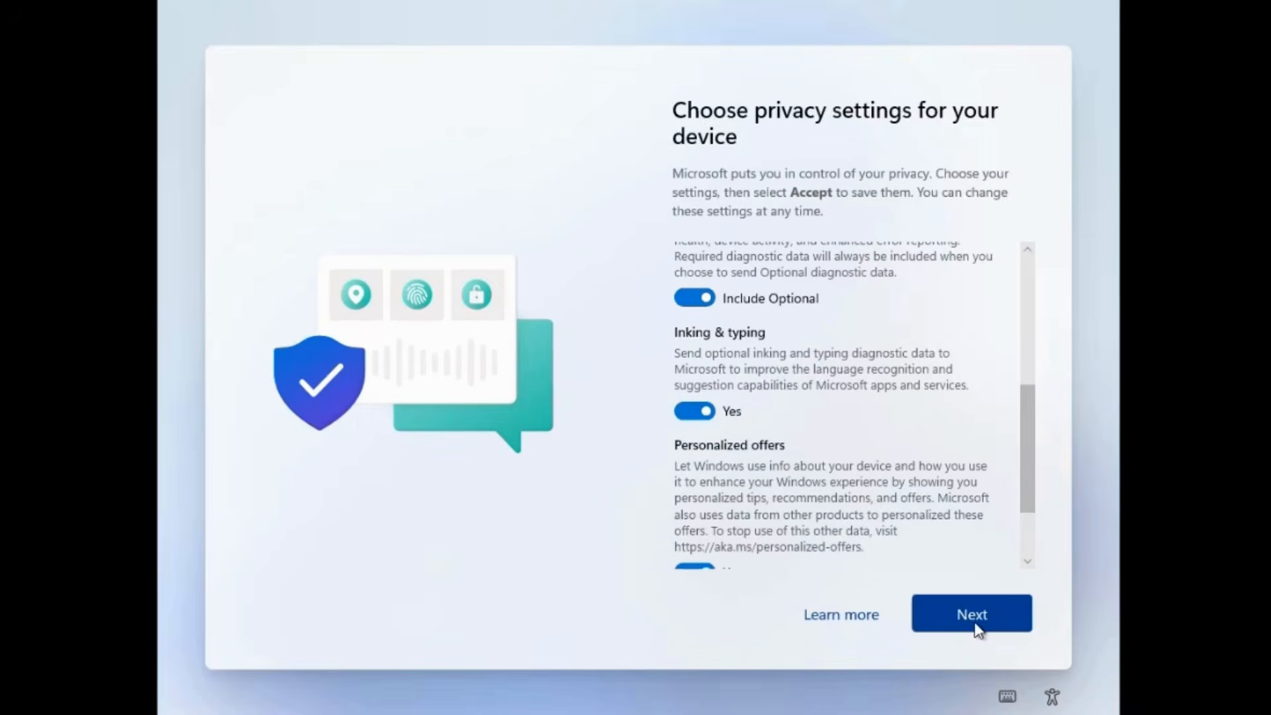
click(977, 628)
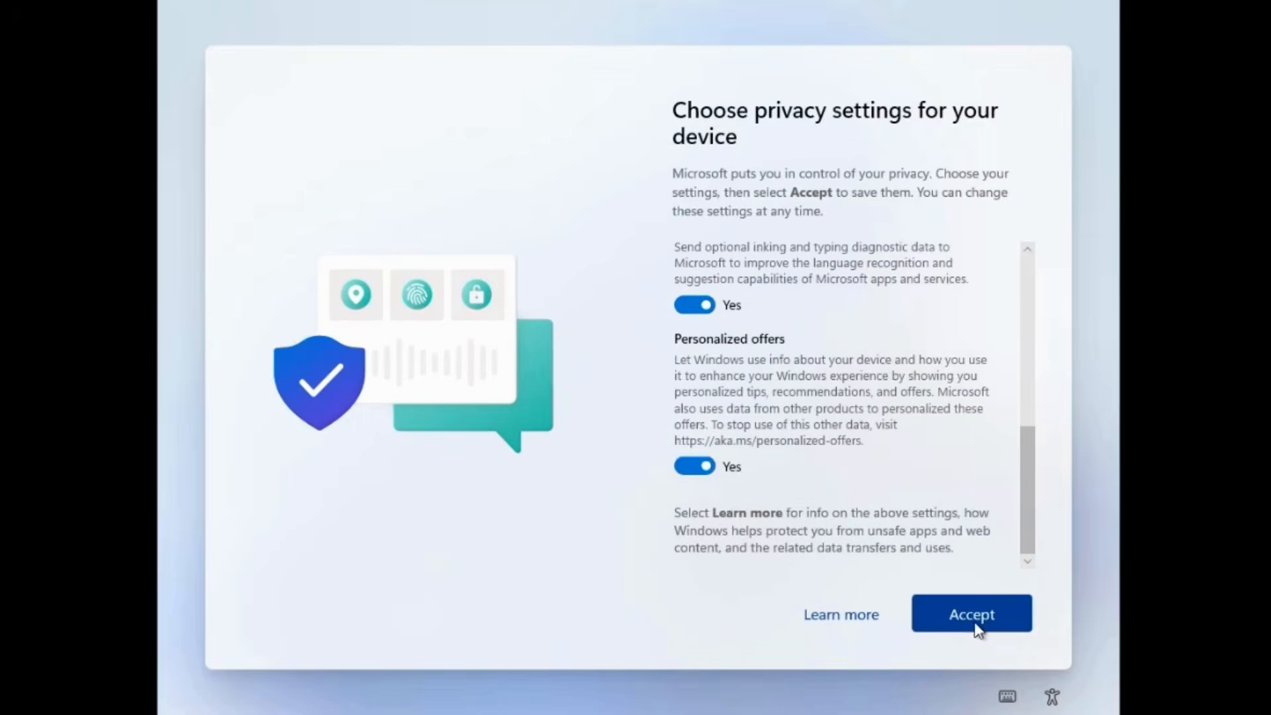
click(977, 629)
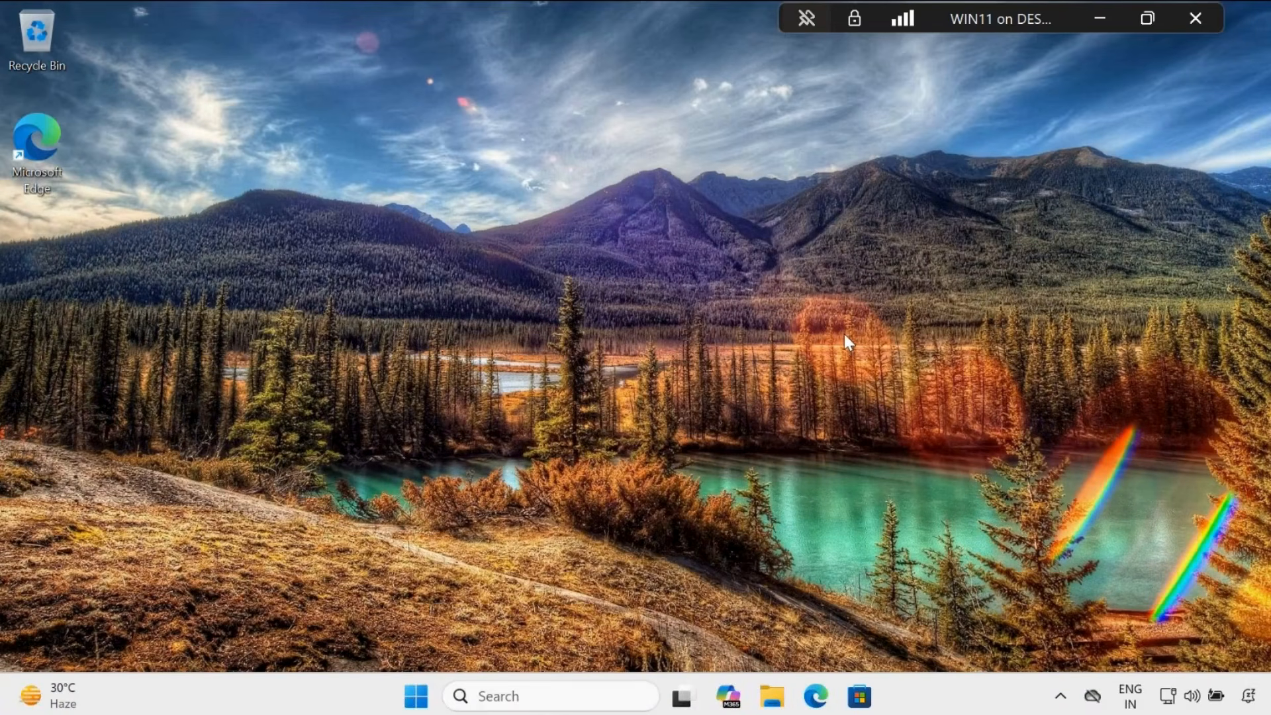
Step: Search Windows for "ev" on the restored device and open Event Viewer
click(581, 697)
text(ev)
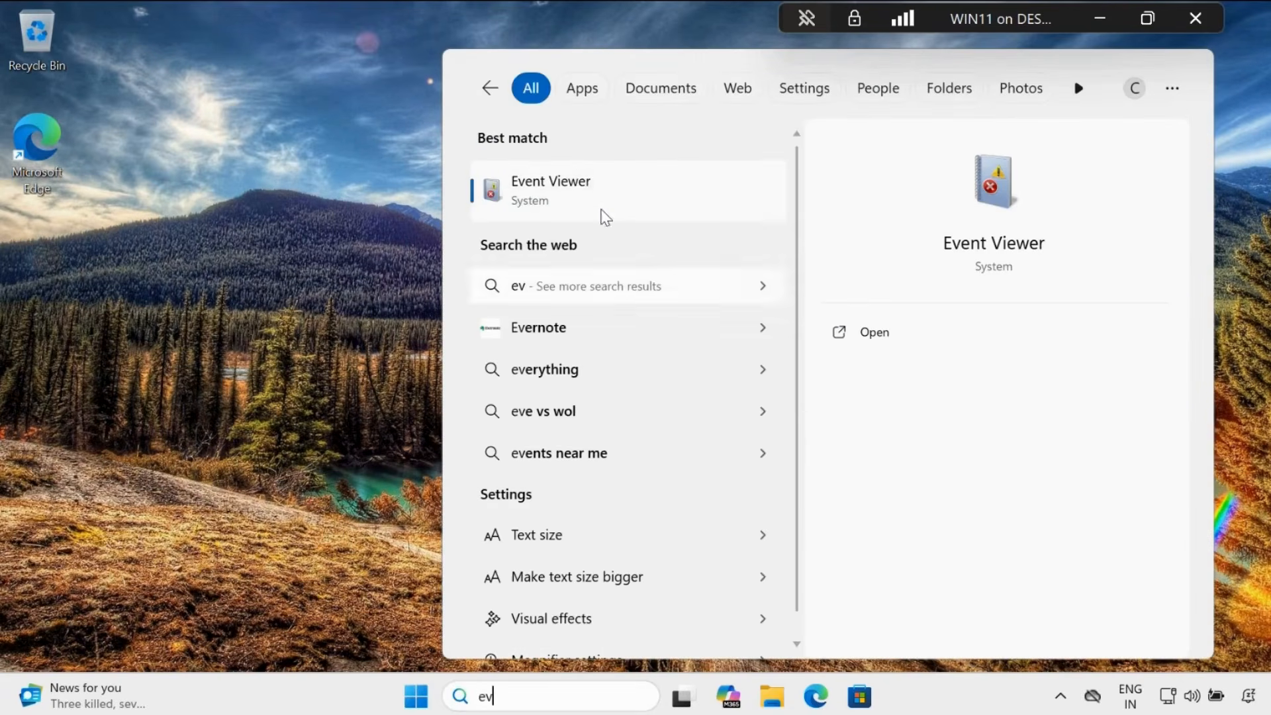
click(576, 178)
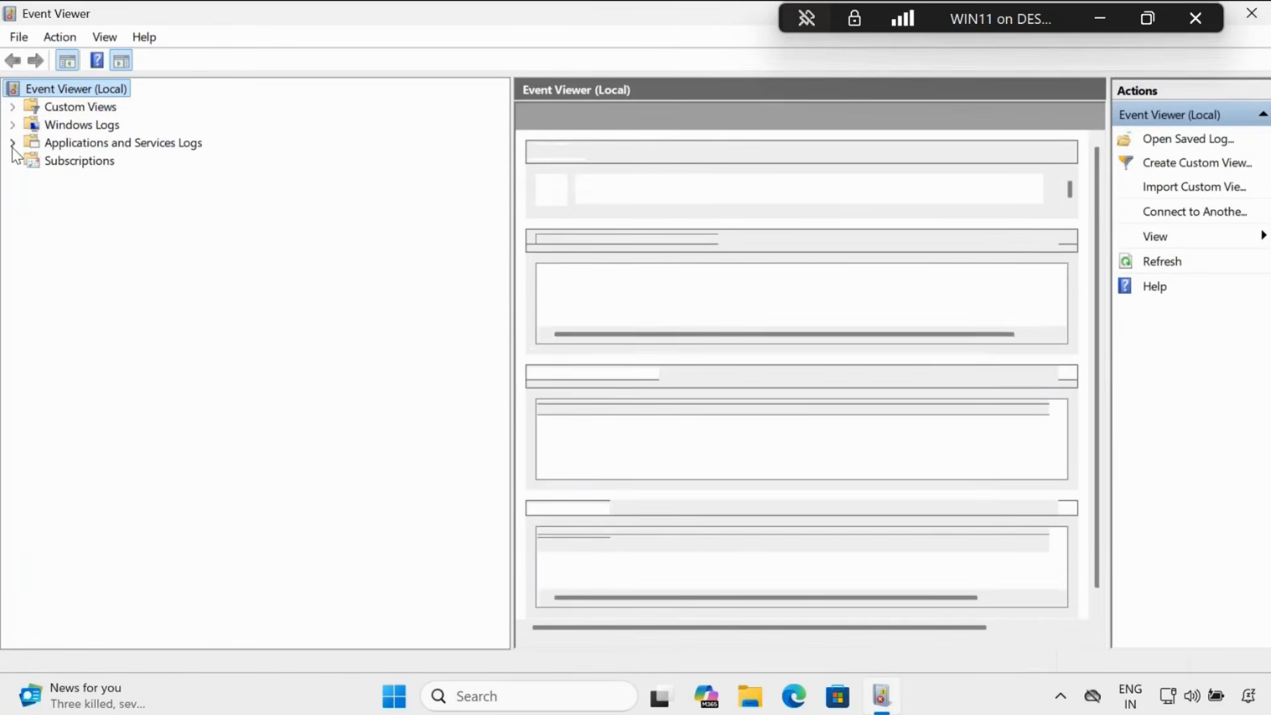
Step: Open the CloudRestoreLauncher Operational log under Applications and Services Logs, Microsoft, Windows to examine the restore events
double_click(79, 143)
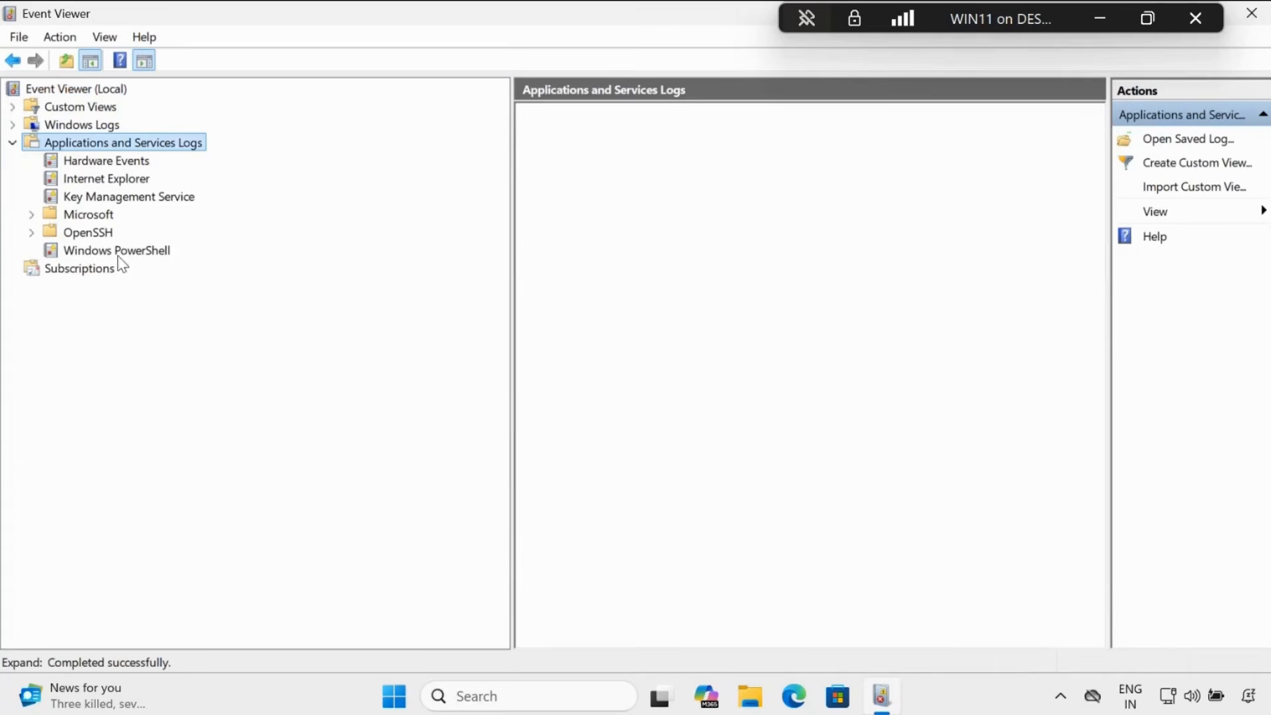
click(31, 214)
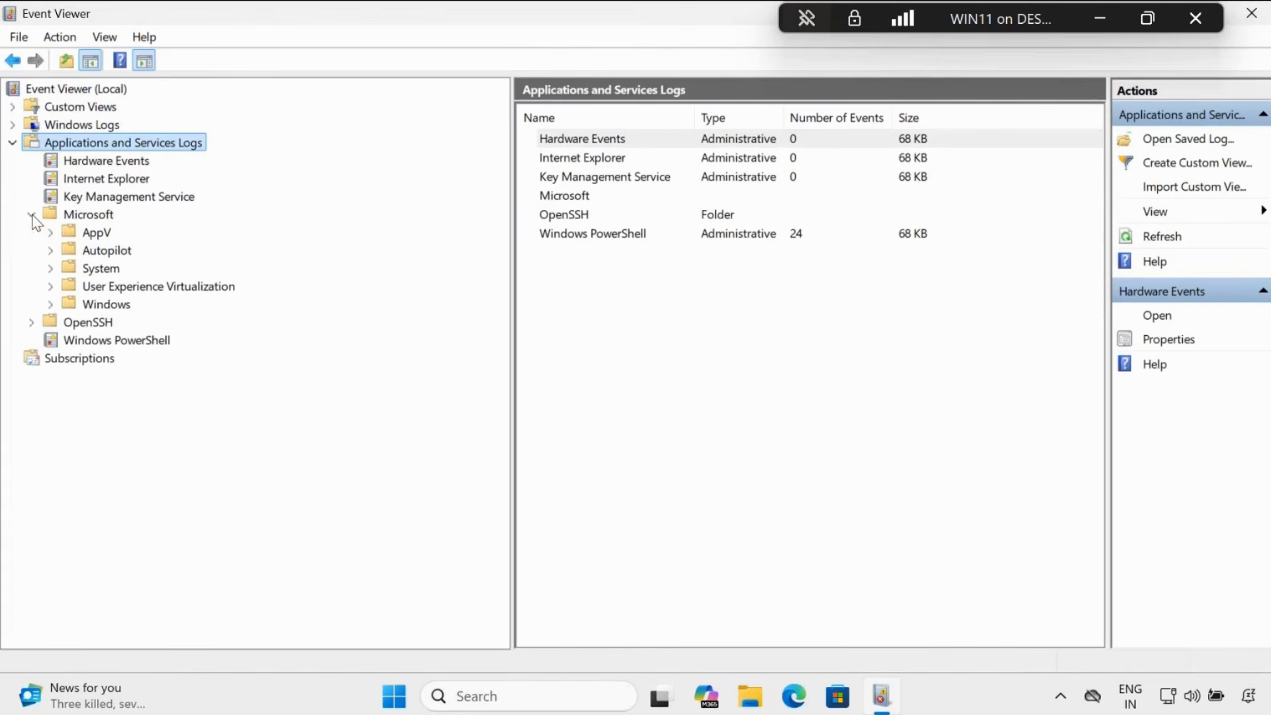
click(50, 304)
scroll(225, 369, down, 12)
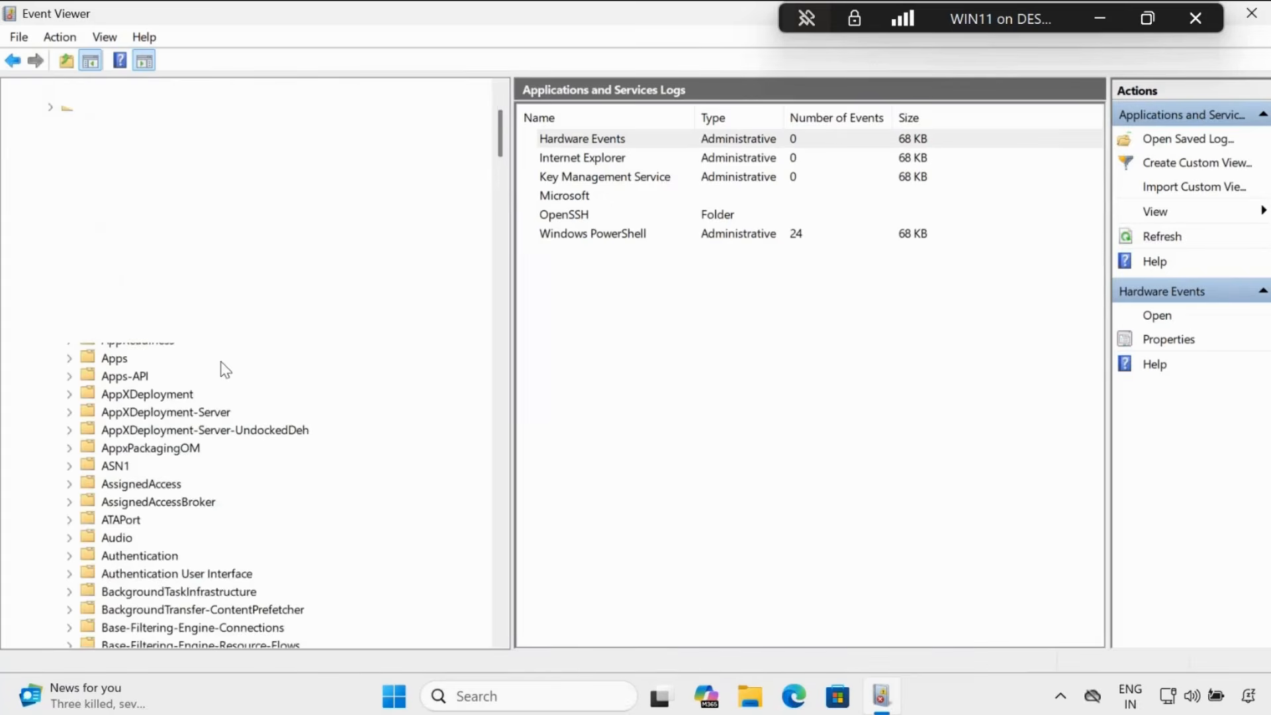
scroll(225, 370, down, 2)
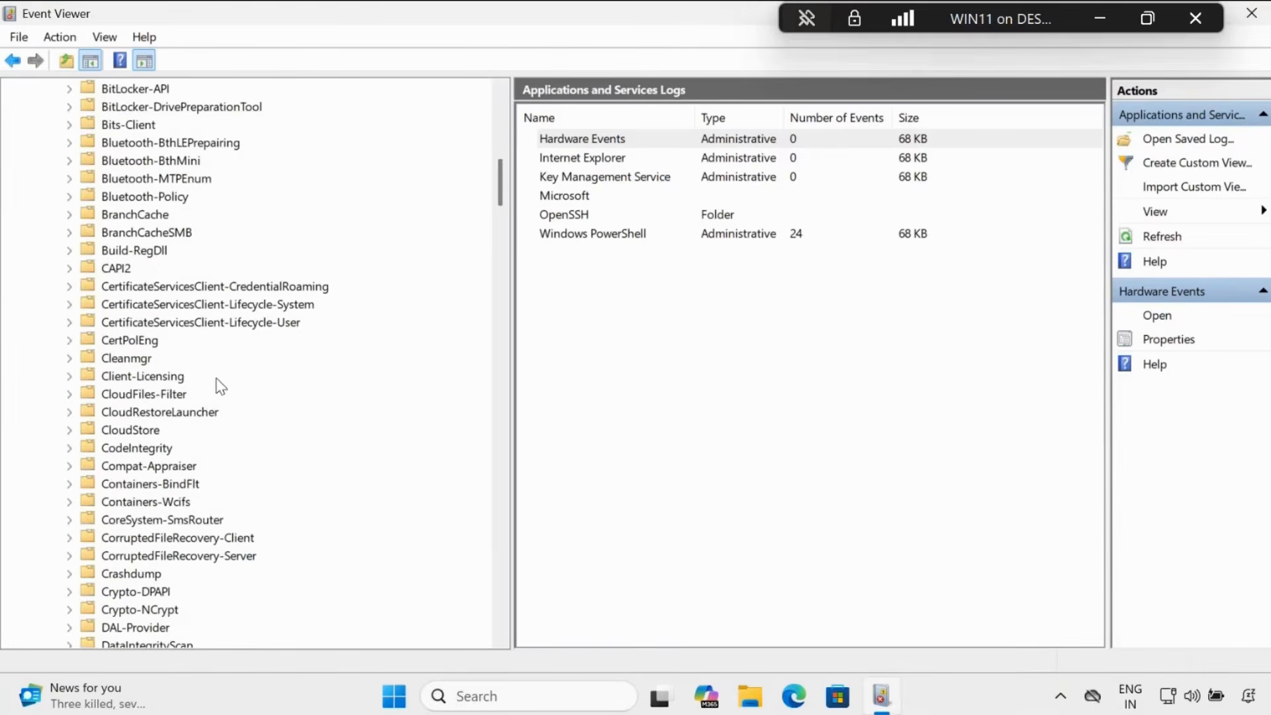
scroll(179, 404, down, 2)
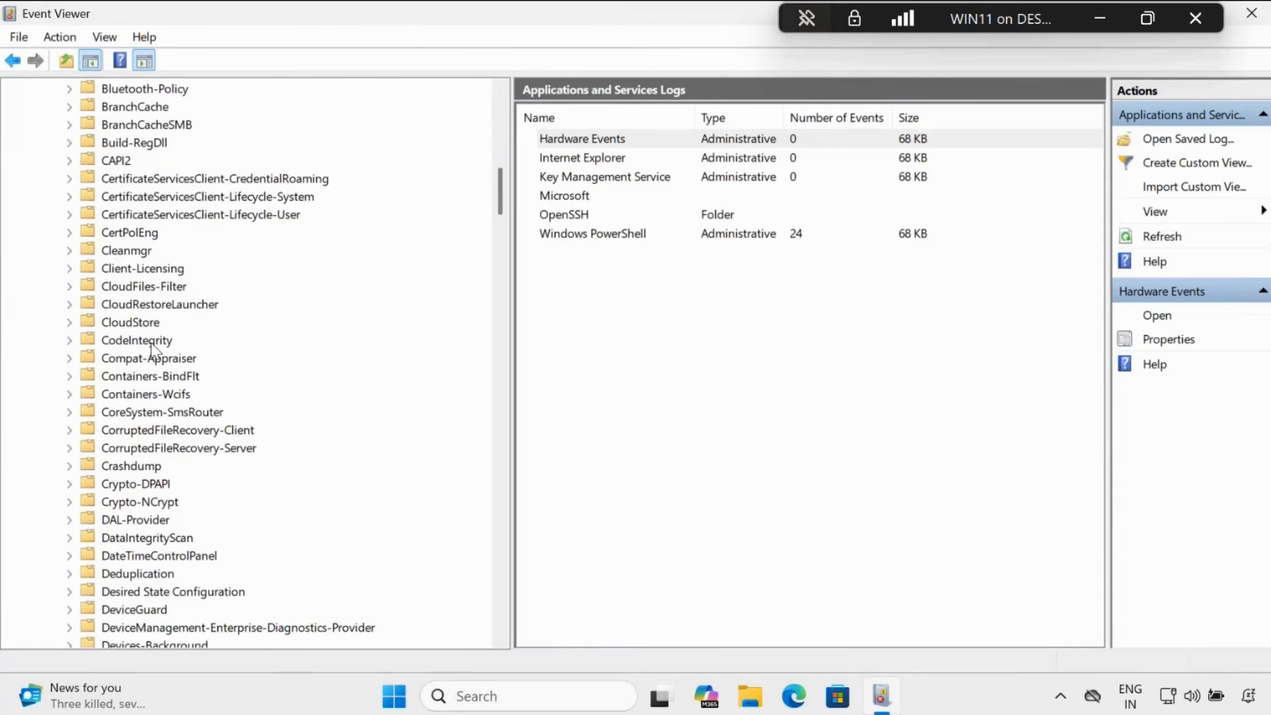
click(133, 305)
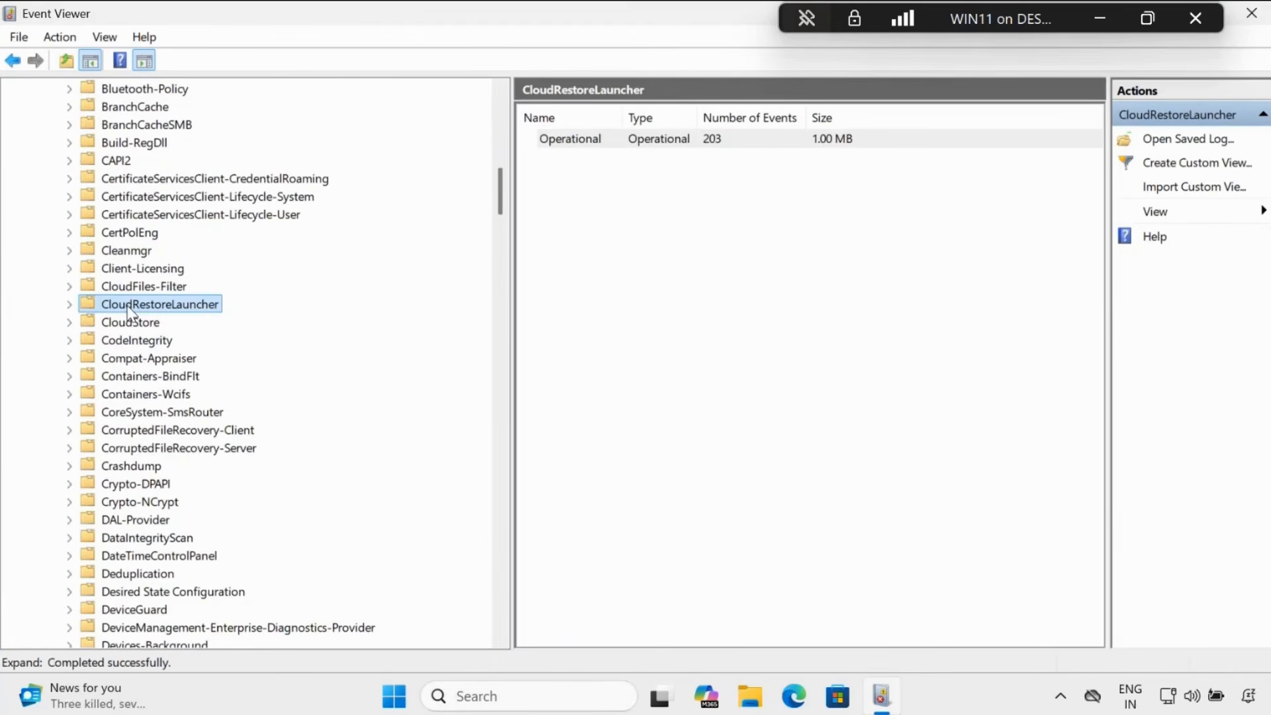
click(69, 305)
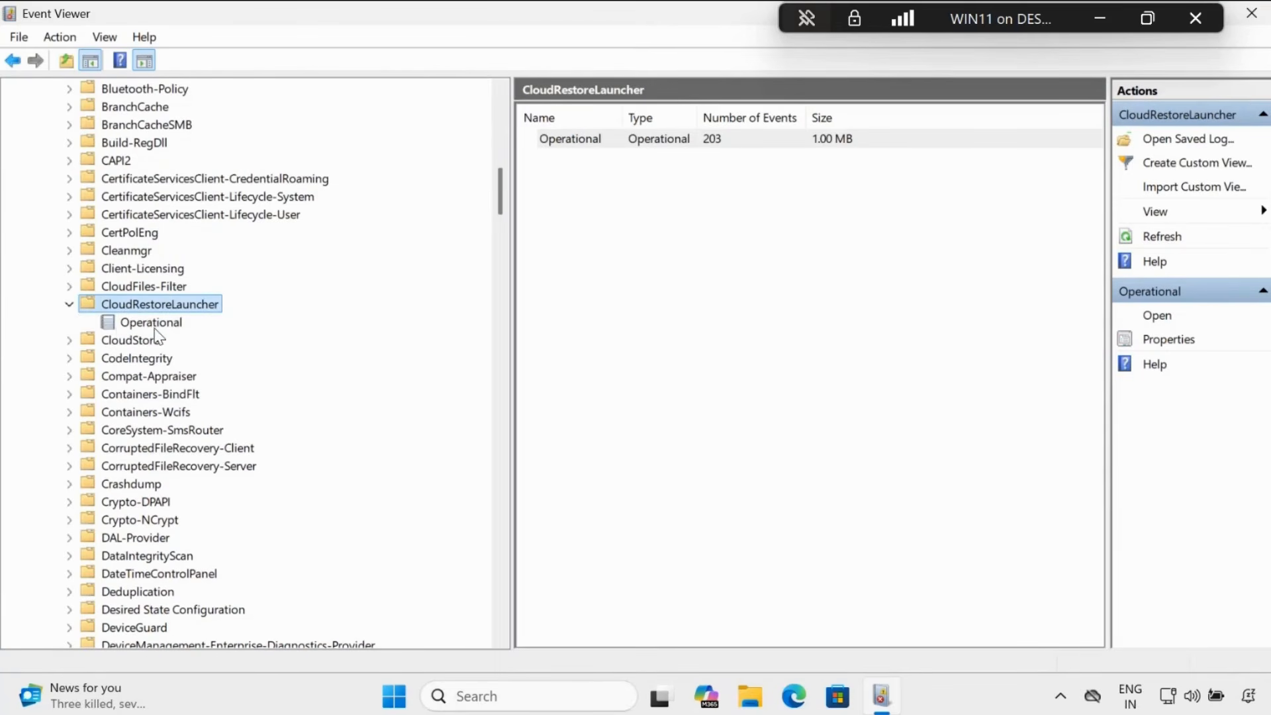
click(152, 325)
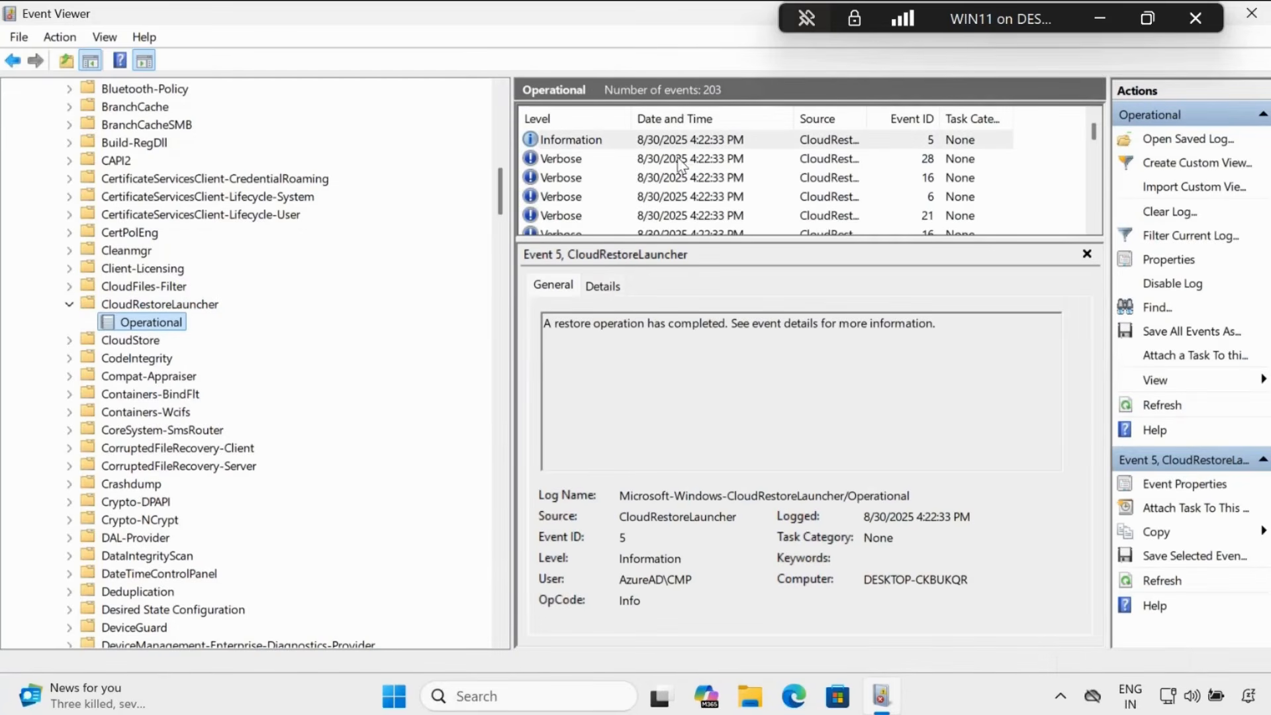
Step: Review the newest CloudRestoreLauncher events logged at 4:22:33 PM, from the completion event through the Verbose entries with IDs 28, 16 and 6
click(719, 329)
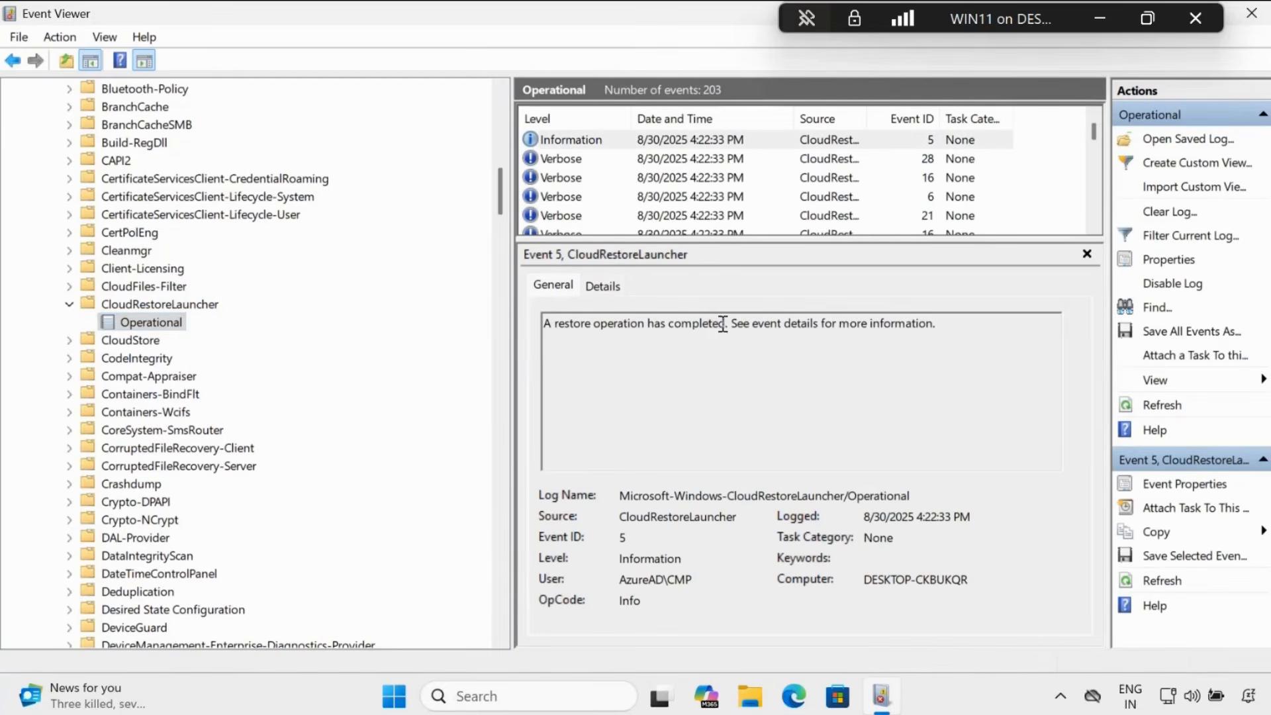
click(585, 160)
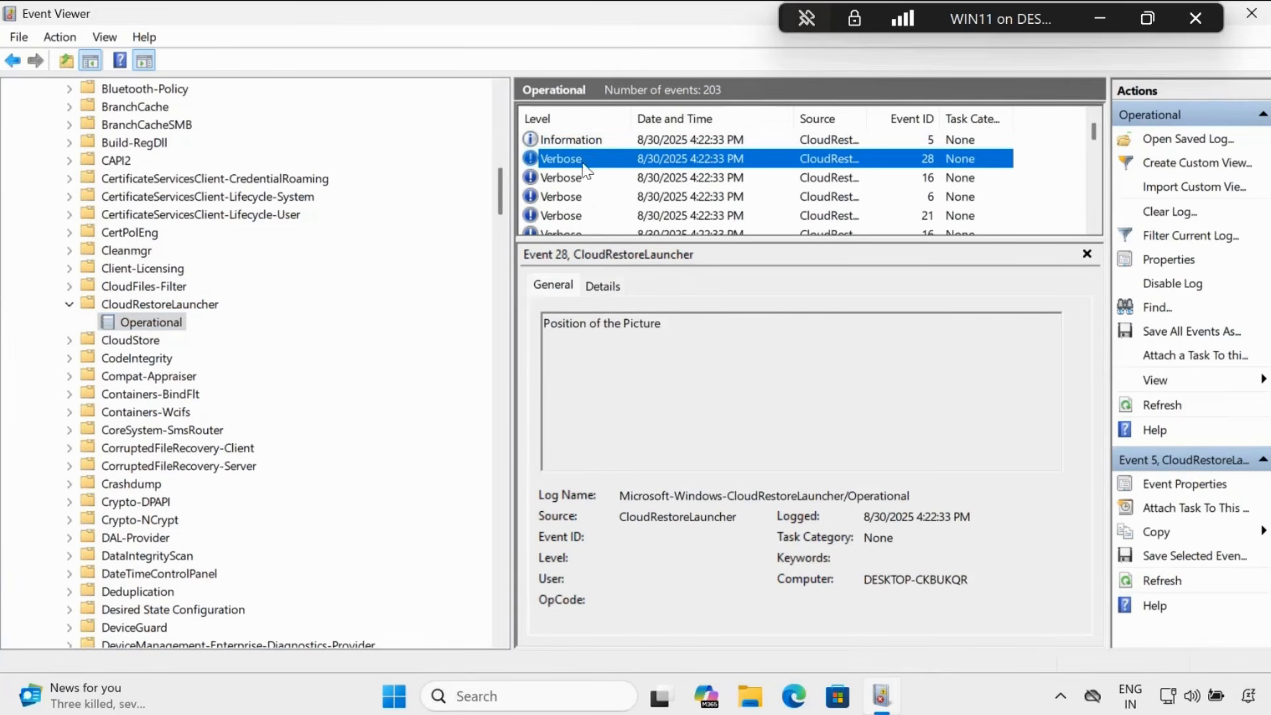
click(583, 178)
click(586, 197)
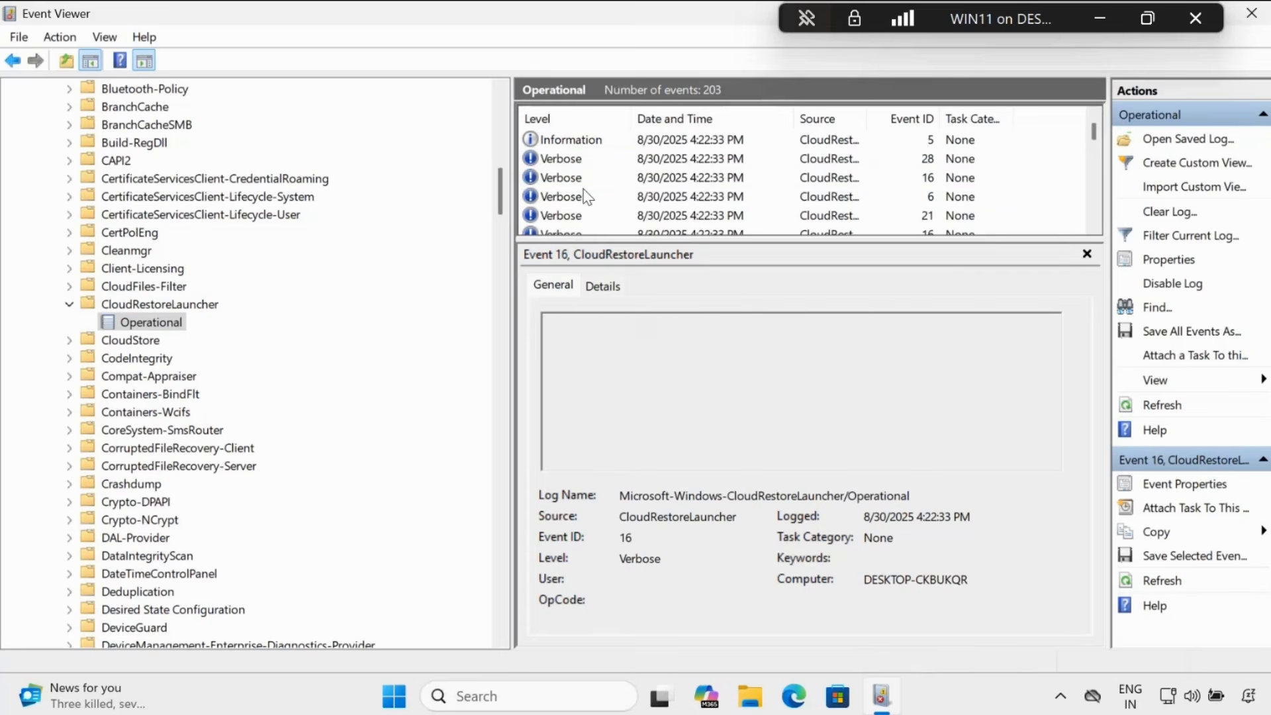
Step: Examine the earlier Information events in the log: event 4 from 4:19:11 PM, event 51 from 4:19:39 PM, and the entries around it
drag(1095, 136, 1098, 228)
click(581, 217)
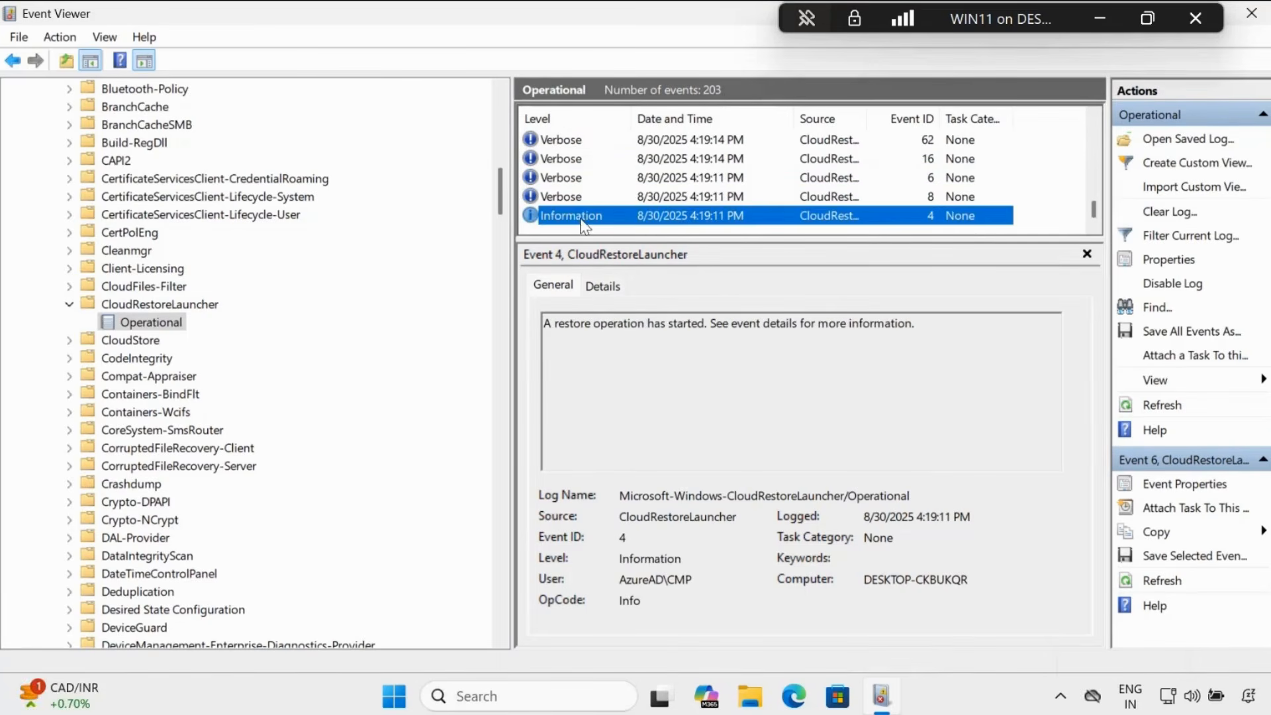
click(553, 325)
drag(553, 326, 705, 322)
click(579, 141)
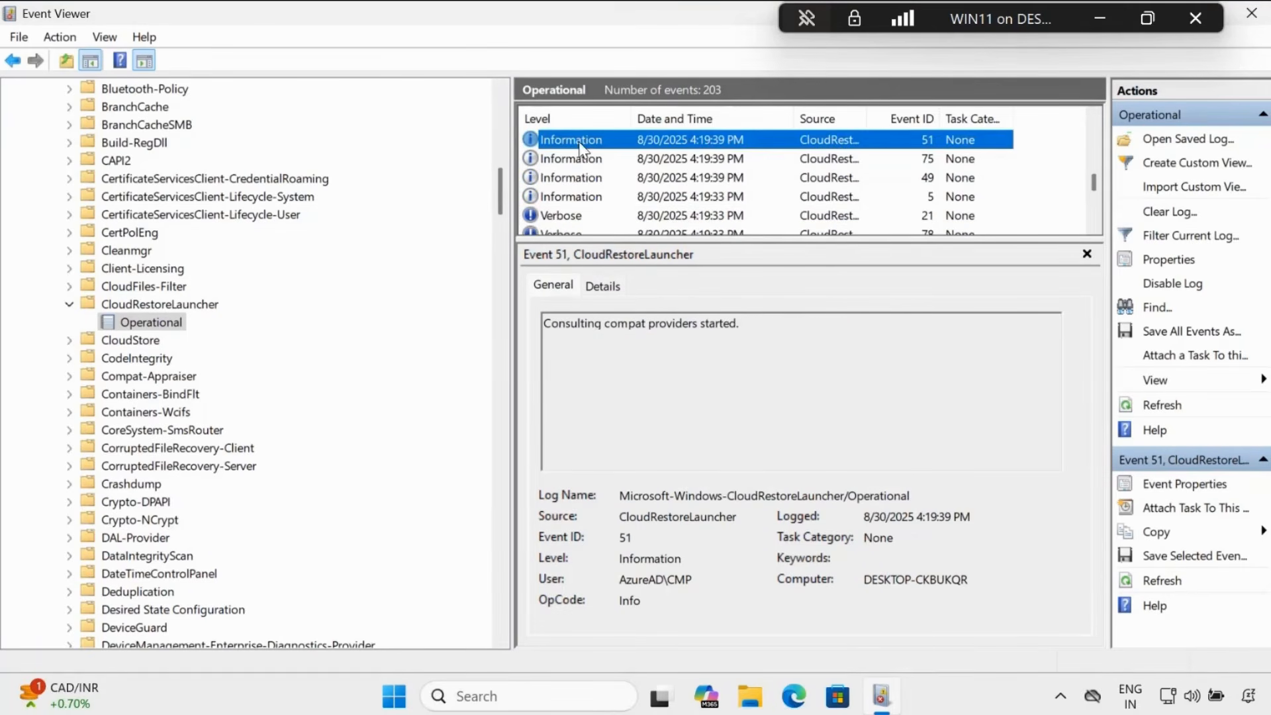
scroll(580, 146, up, 2)
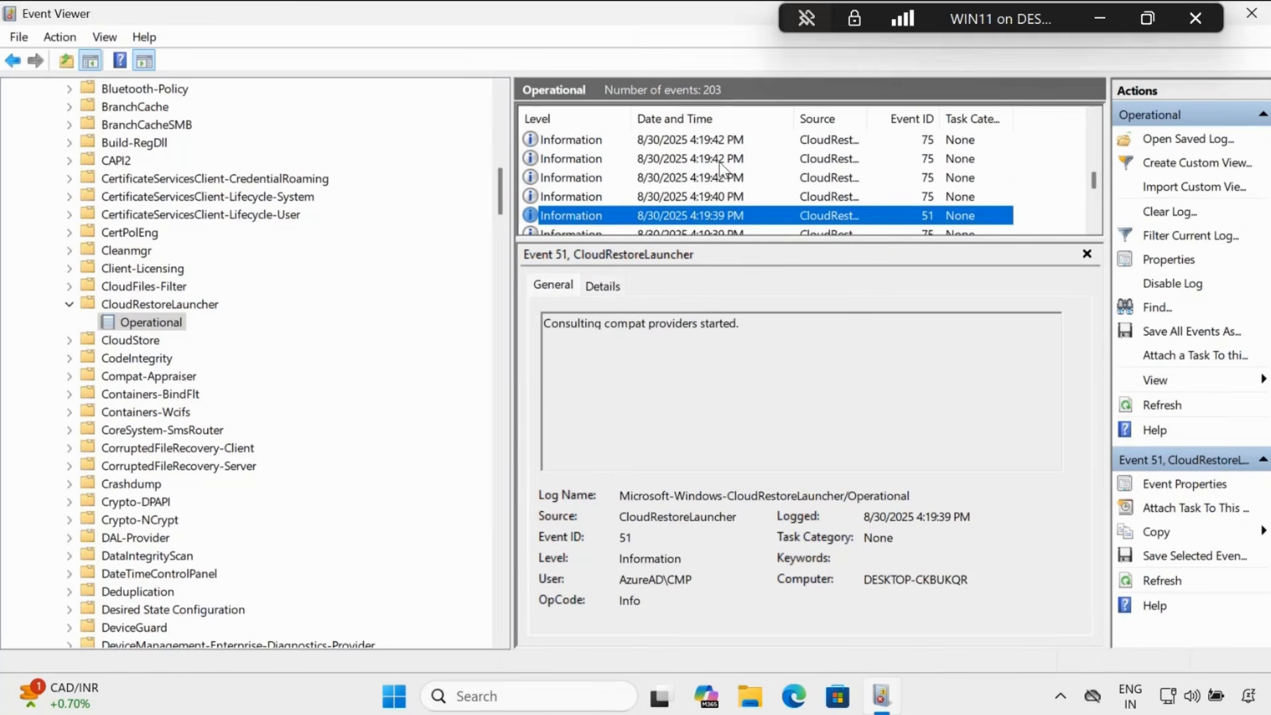
scroll(673, 189, down, 3)
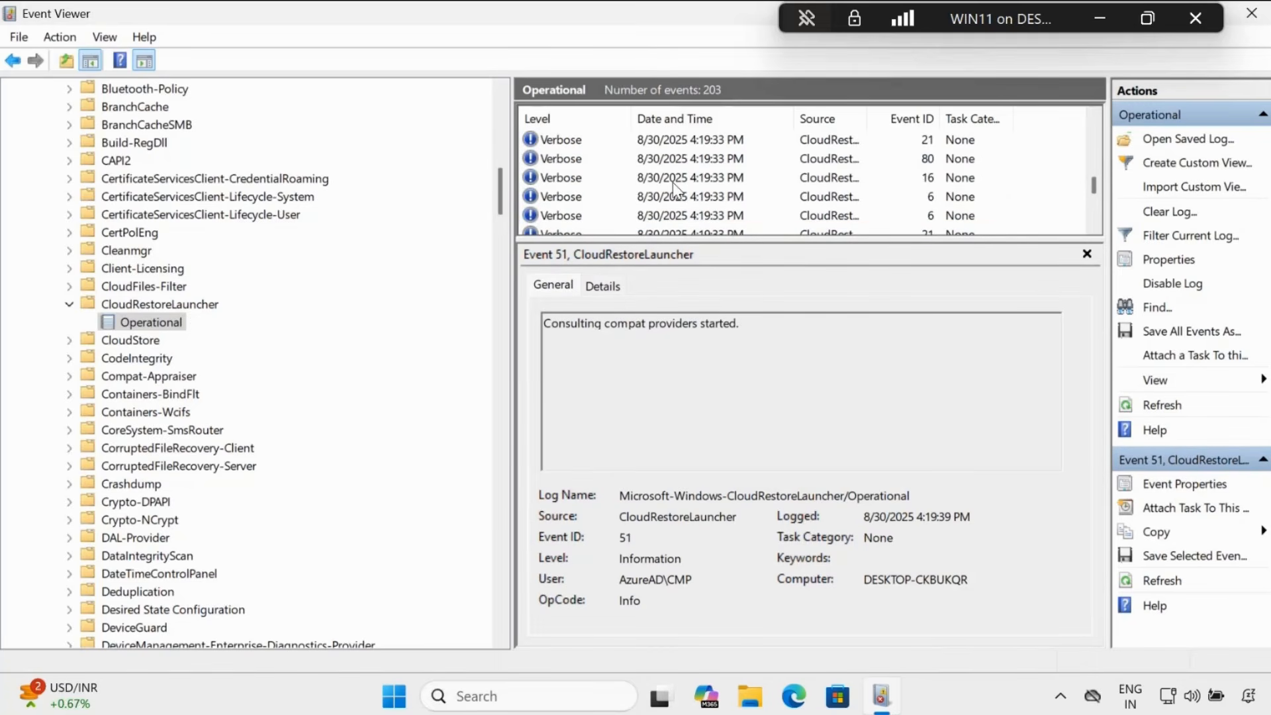